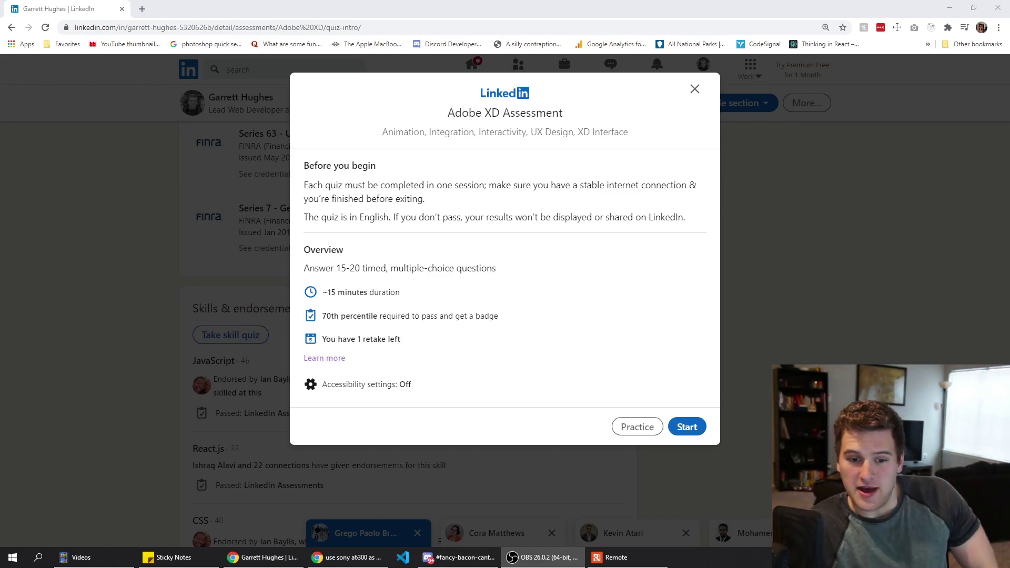
# - Focus the browser window showing the Adobe XD Assessment intro
pyautogui.click(744, 188)
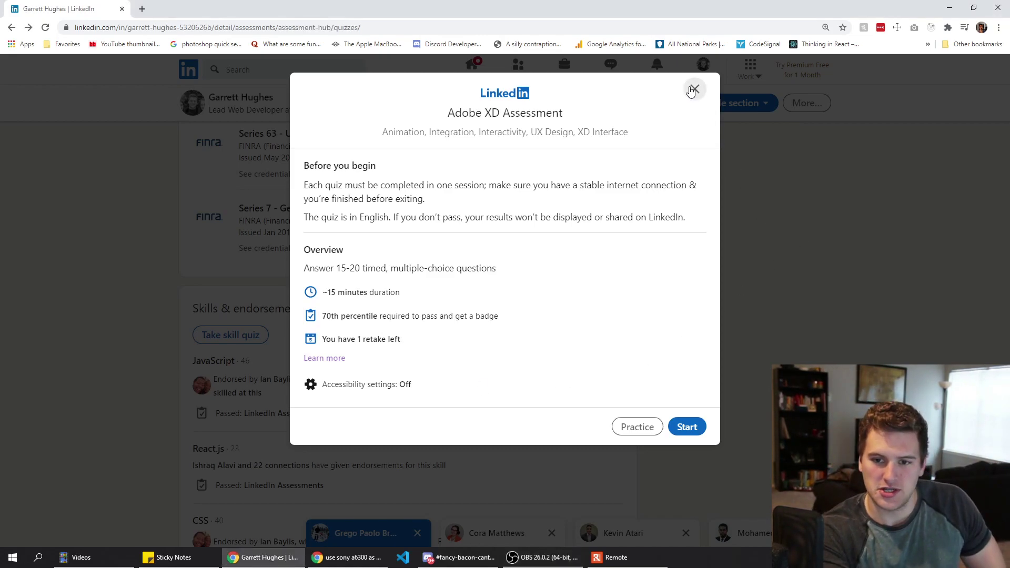
# - Close the Adobe XD intro and browse the list of skill assessments
pyautogui.click(241, 350)
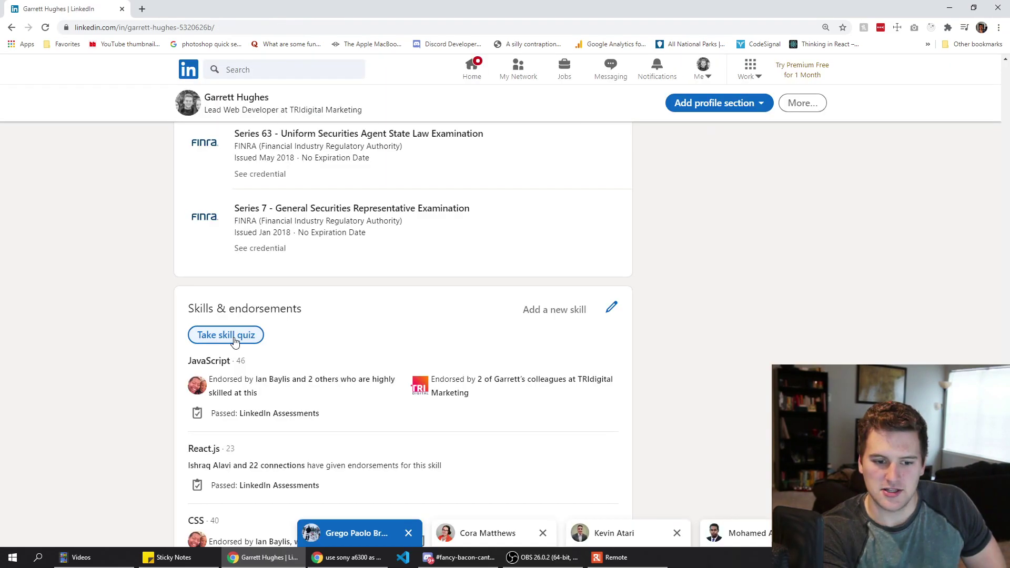
pyautogui.click(235, 336)
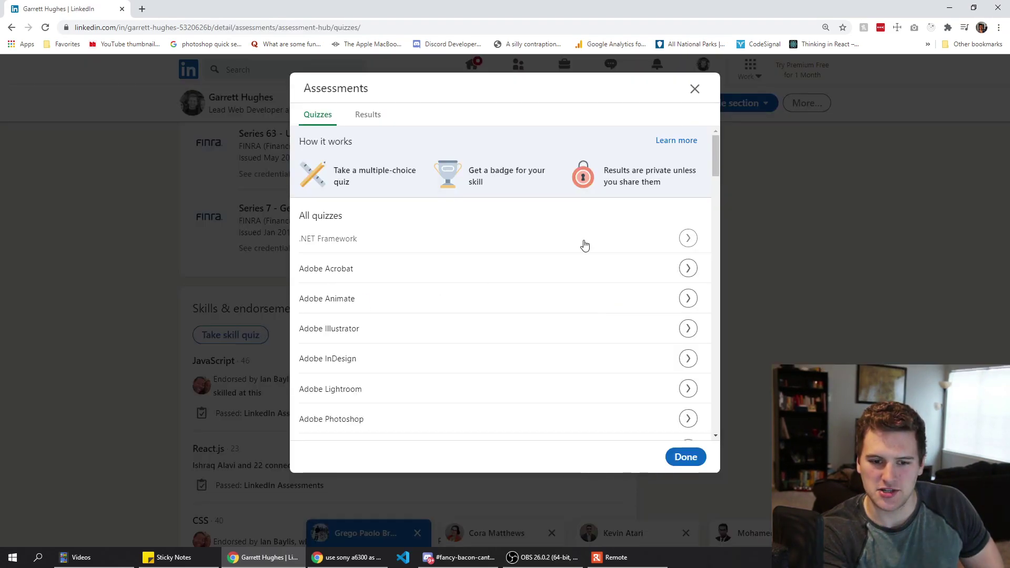
pyautogui.scroll(-4, 459, 254)
pyautogui.scroll(-5, 460, 254)
pyautogui.scroll(10, 458, 254)
# - View past assessment results, highlighting the C++, C# and Bash quiz names
pyautogui.click(373, 113)
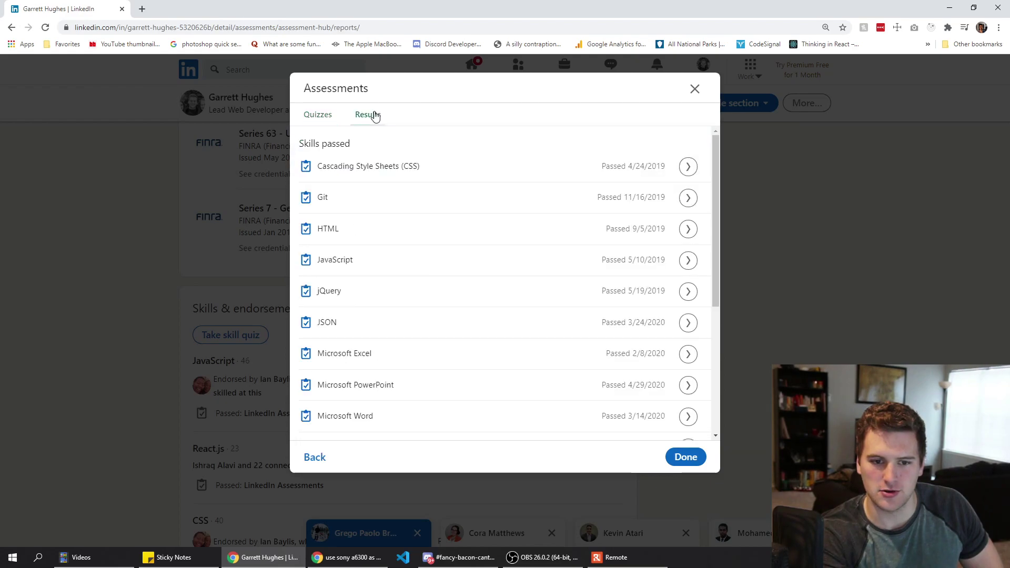
pyautogui.scroll(-4, 405, 258)
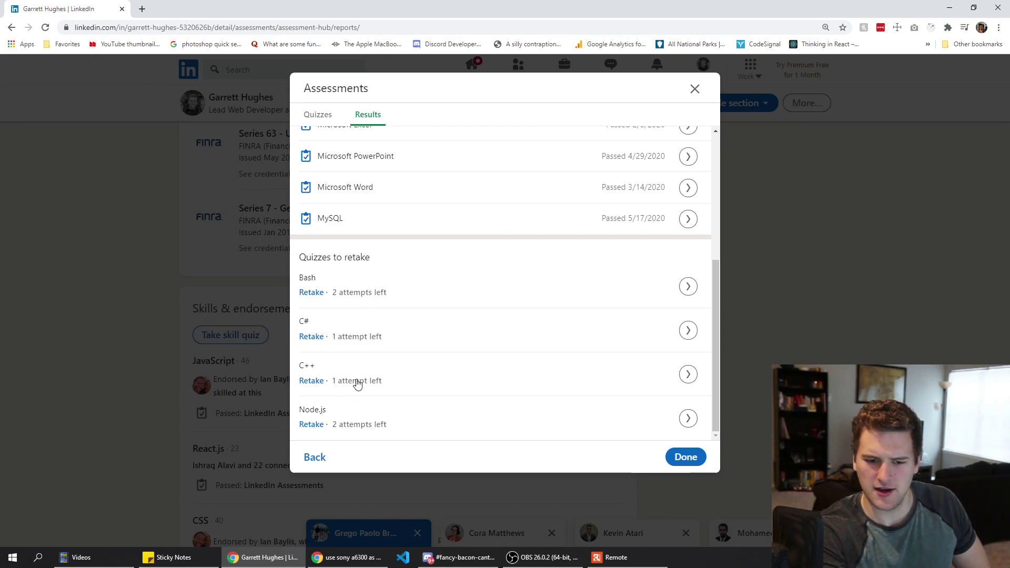
pyautogui.moveTo(298, 365); pyautogui.dragTo(311, 367)
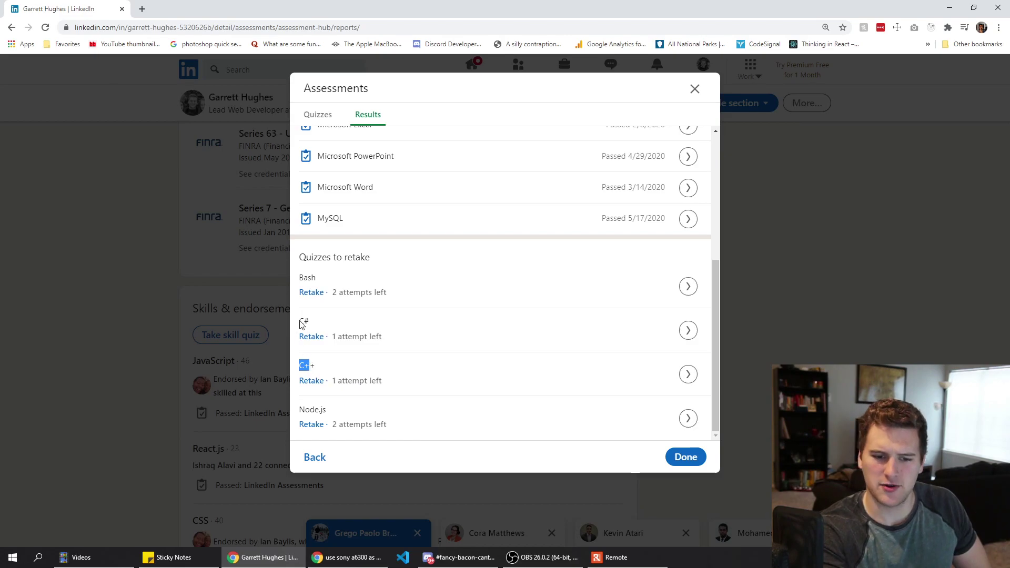
pyautogui.moveTo(298, 321); pyautogui.dragTo(311, 322)
pyautogui.click(307, 364)
pyautogui.doubleClick(307, 364)
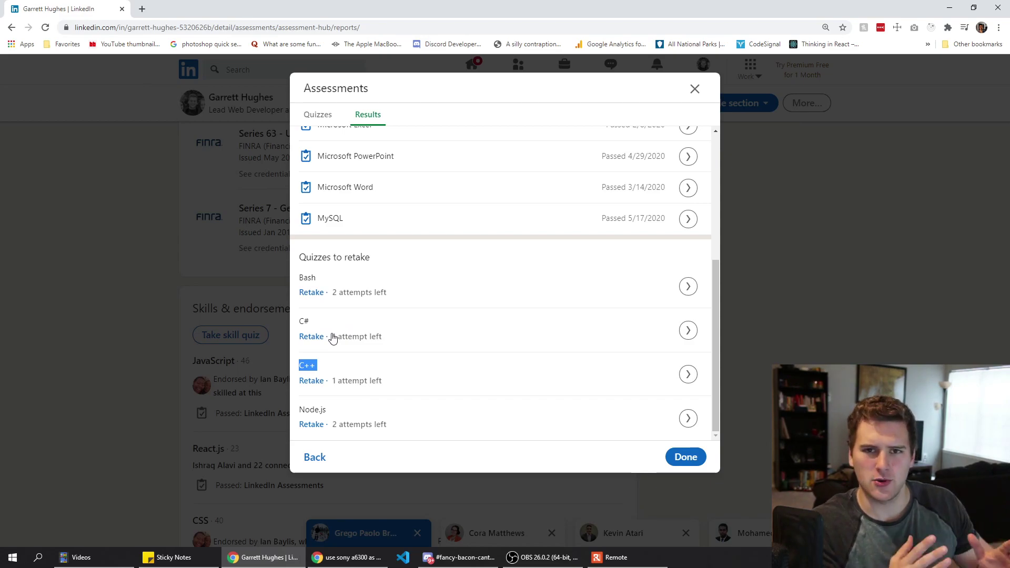
pyautogui.doubleClick(306, 278)
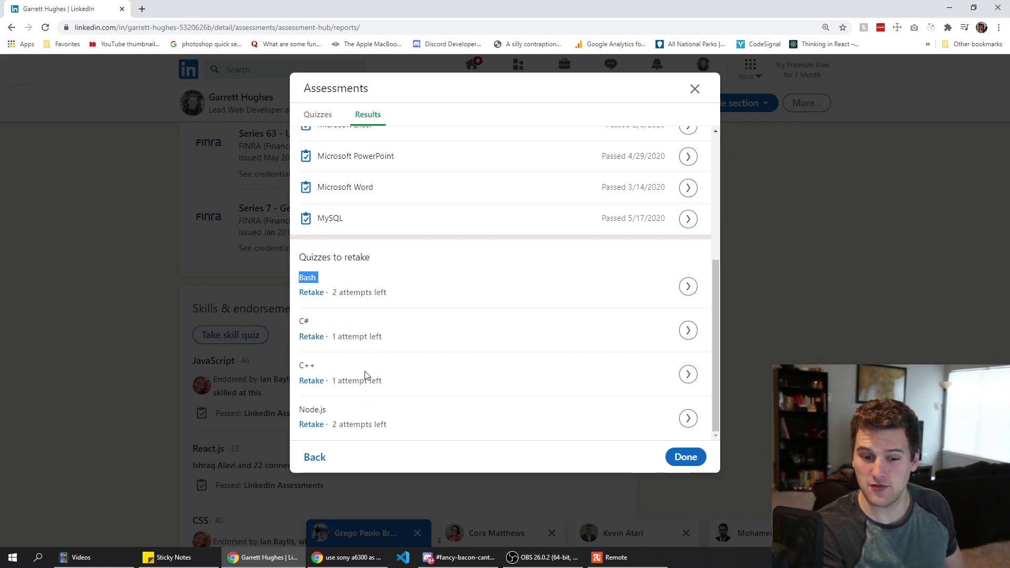
# - Switch between the full quiz list and the passed skills results
pyautogui.click(319, 458)
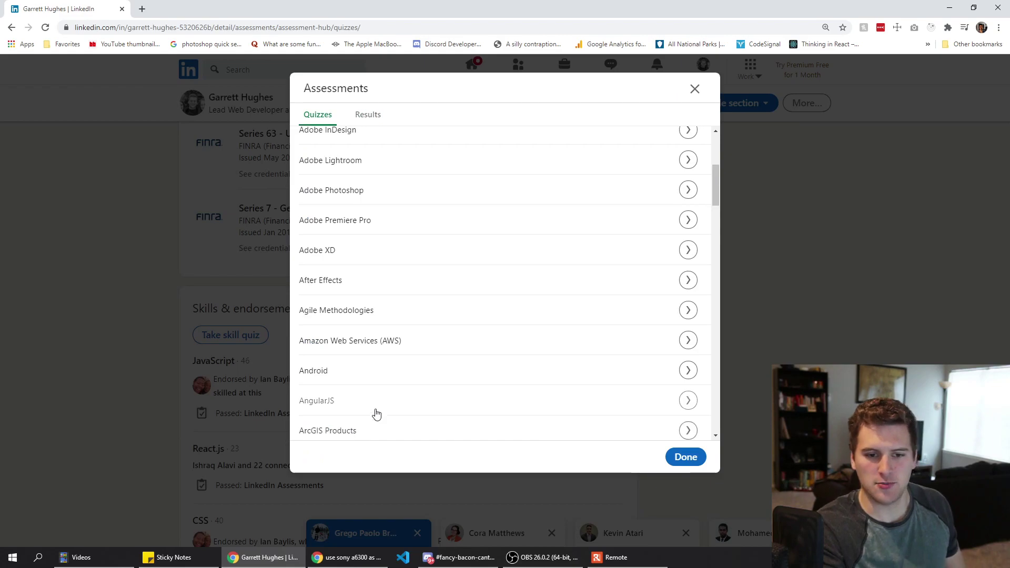
pyautogui.click(361, 114)
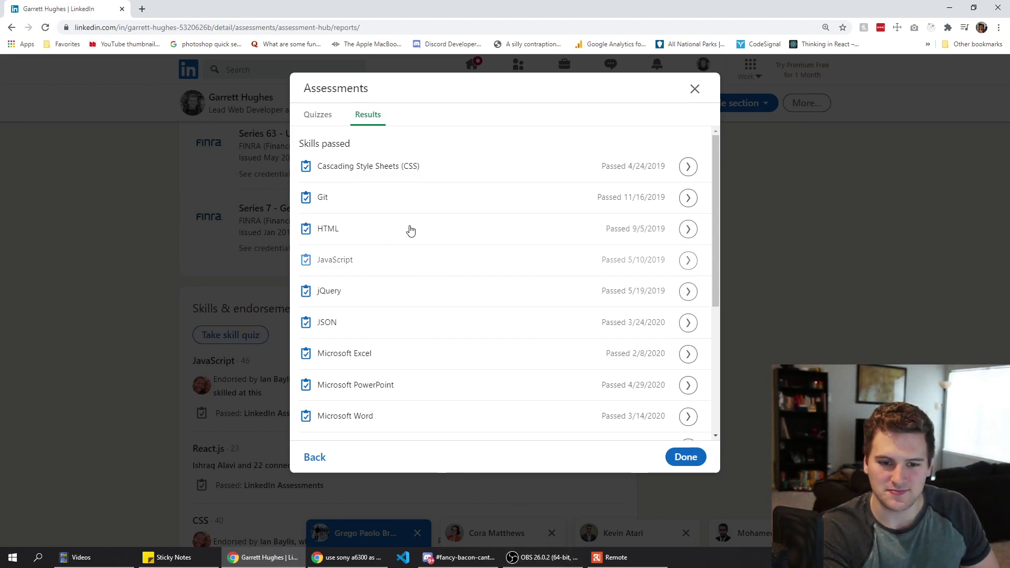
pyautogui.click(331, 114)
pyautogui.scroll(-3, 421, 221)
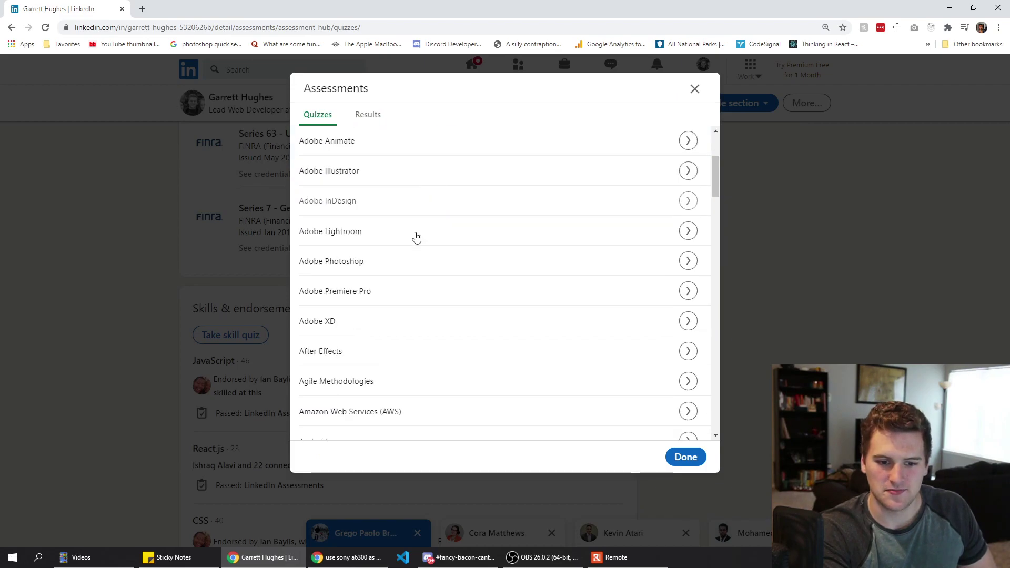
# - Start the Adobe XD assessment, enlarge question 1's image and open Windows search
pyautogui.click(363, 329)
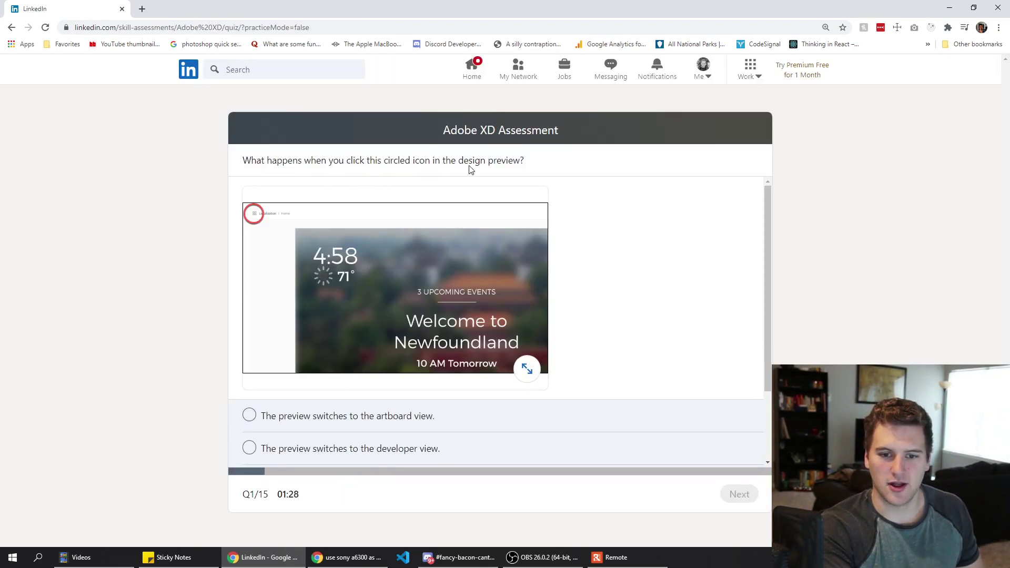
pyautogui.click(254, 217)
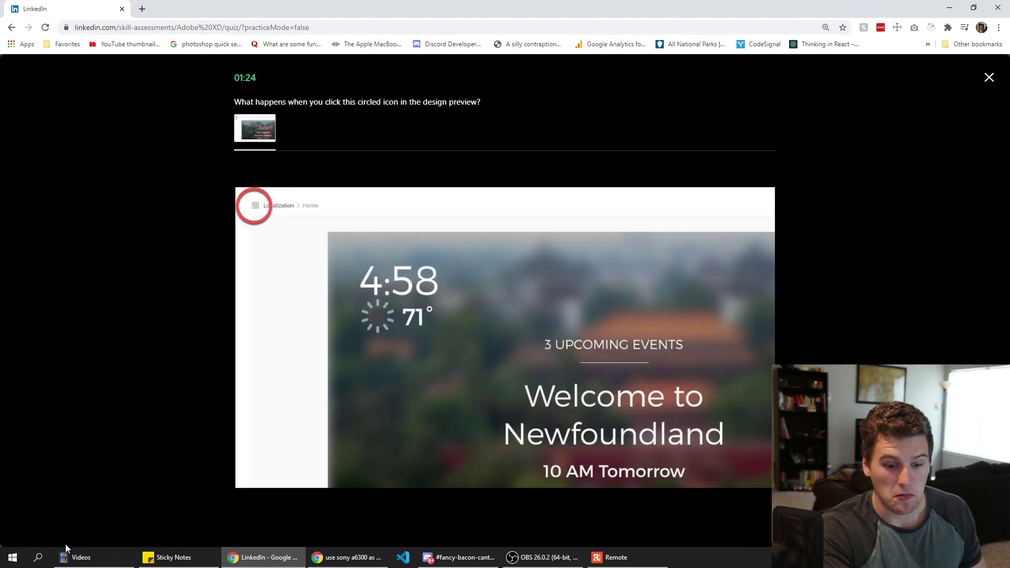
pyautogui.click(39, 558)
# - Launch Adobe XD, dismiss the crash report and create a new Web 1920 document
pyautogui.write('adobe xd')
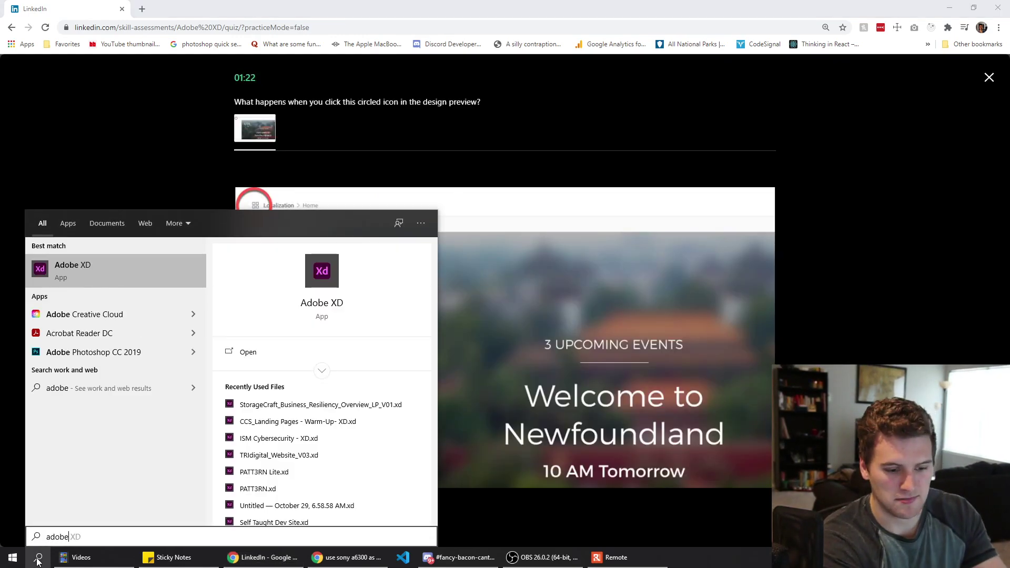
pyautogui.press('Return')
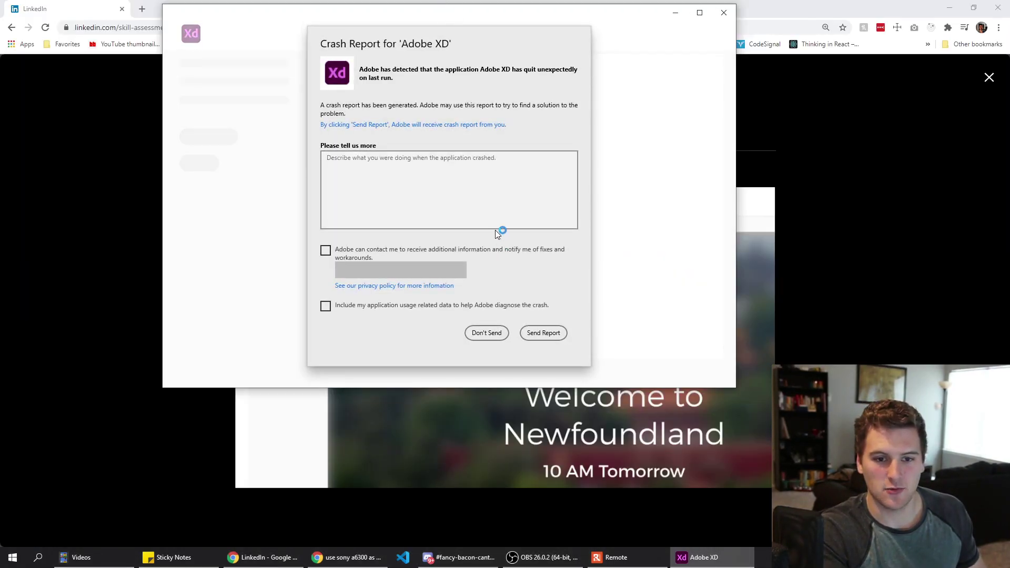
pyautogui.click(497, 339)
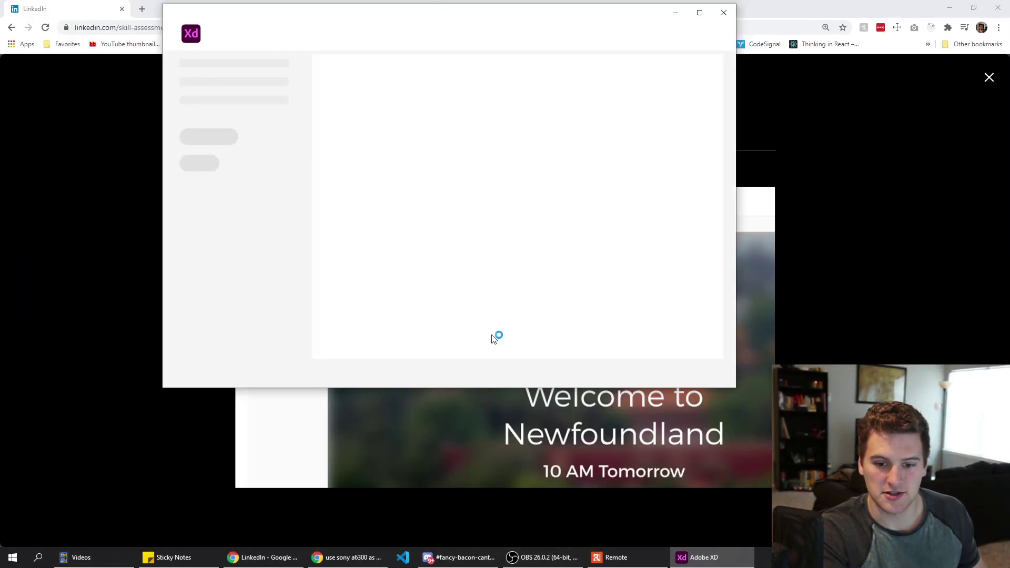
pyautogui.doubleClick(421, 13)
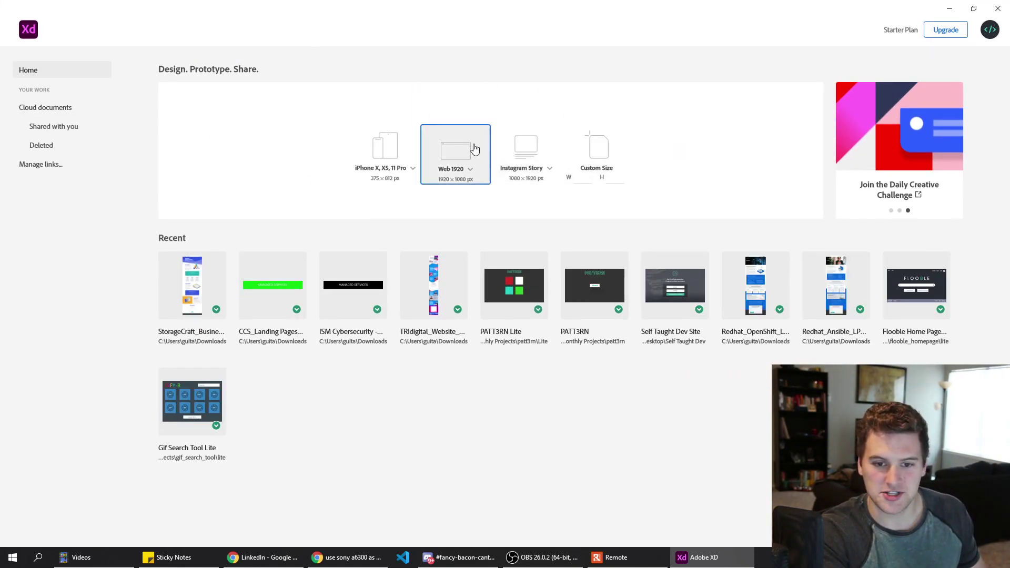
pyautogui.click(453, 149)
# - Close the quiz's enlarged image, then look through XD's Prototype and Share modes
pyautogui.click(706, 561)
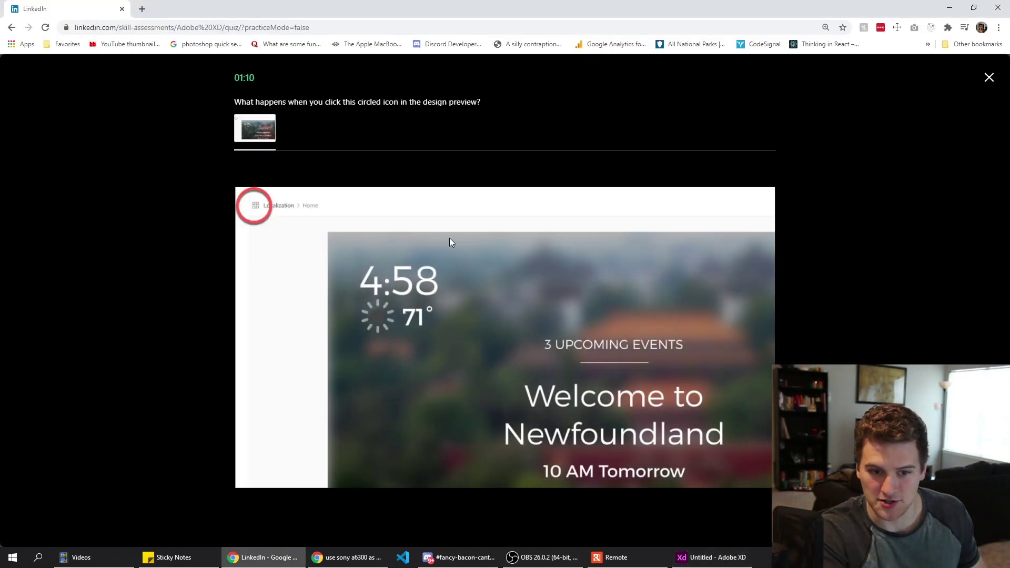
pyautogui.click(990, 77)
pyautogui.click(711, 557)
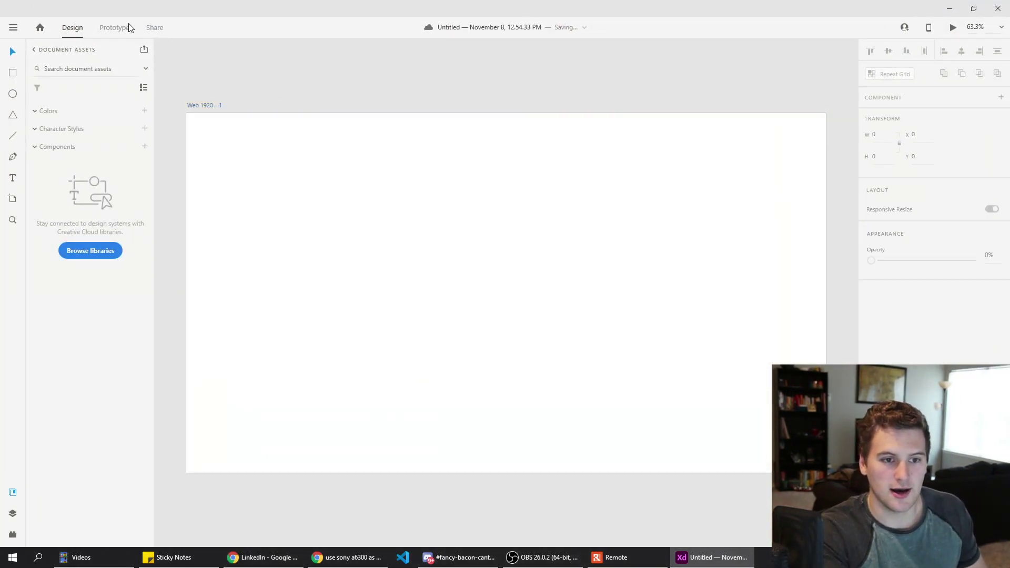
pyautogui.click(125, 27)
pyautogui.hotkey('ctrl', 'Tab')
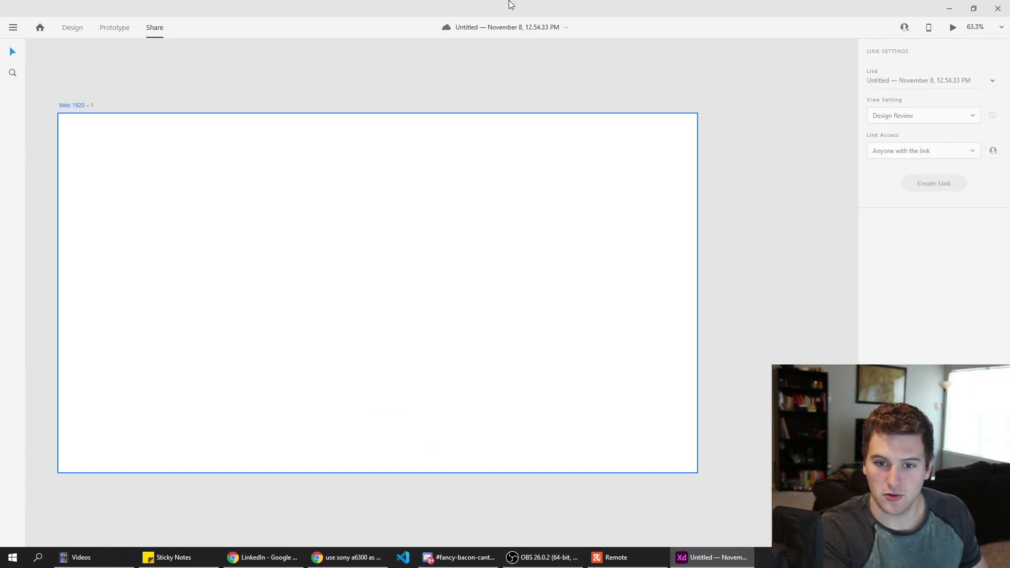
pyautogui.click(73, 27)
# - Answer question 1 that the preview switches to artboard view, and submit
pyautogui.click(950, 8)
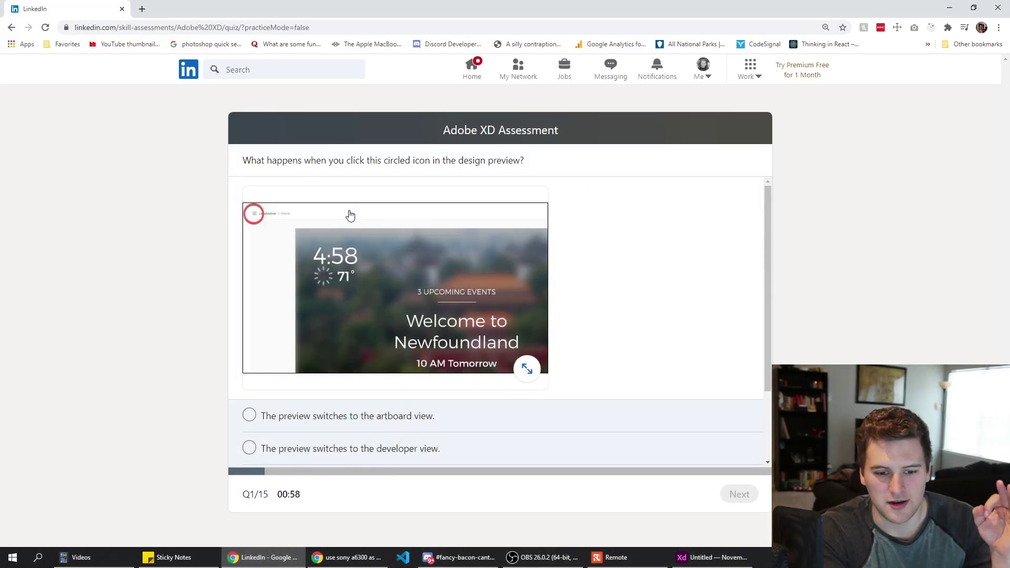
pyautogui.scroll(-2, 350, 215)
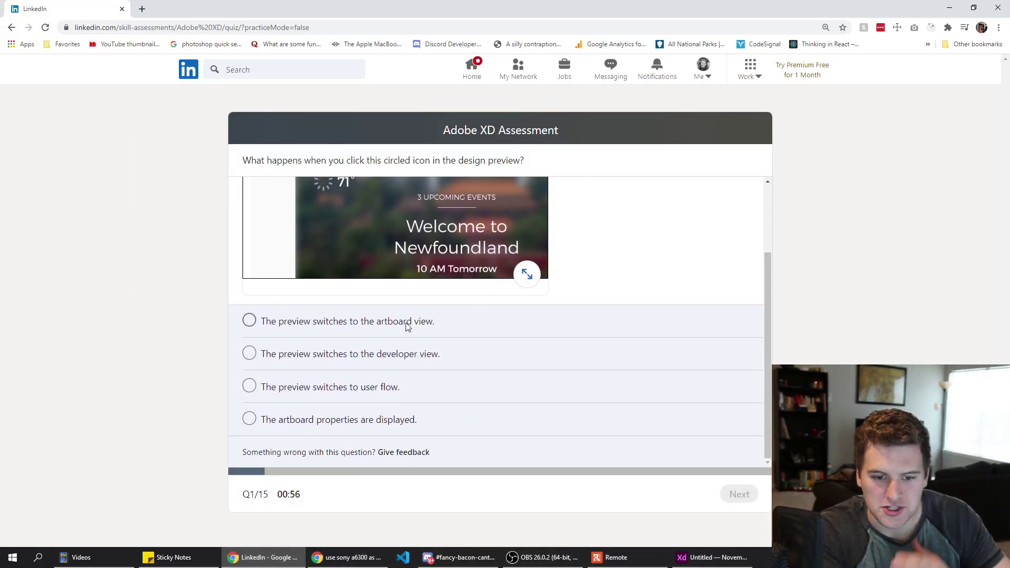
pyautogui.click(303, 314)
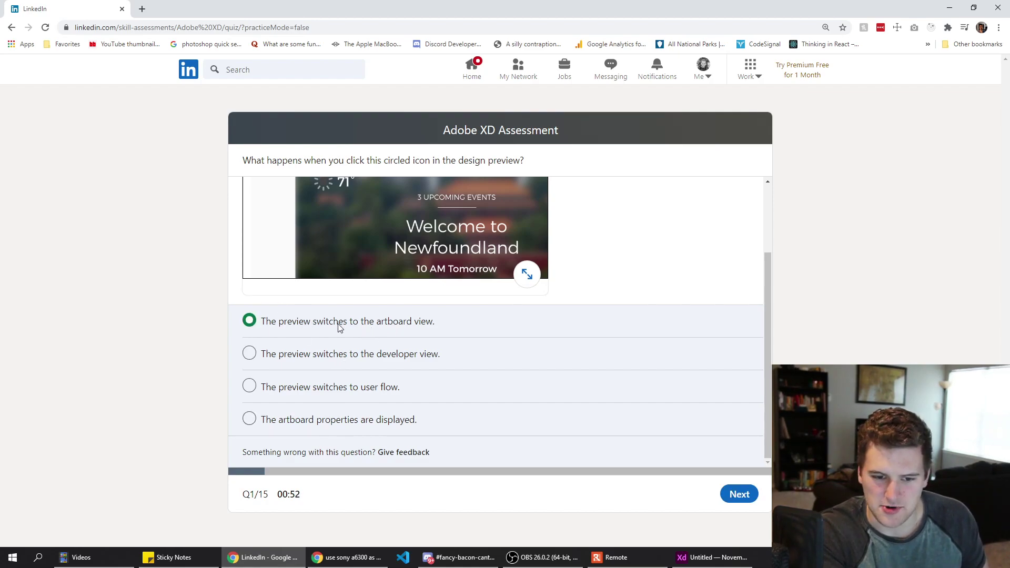
pyautogui.scroll(2, 751, 445)
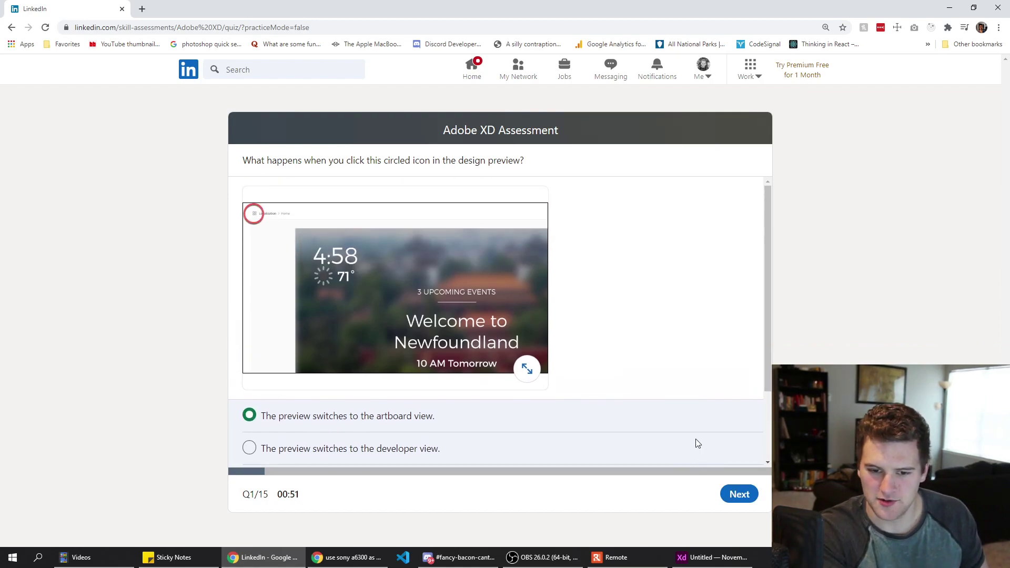
pyautogui.click(734, 500)
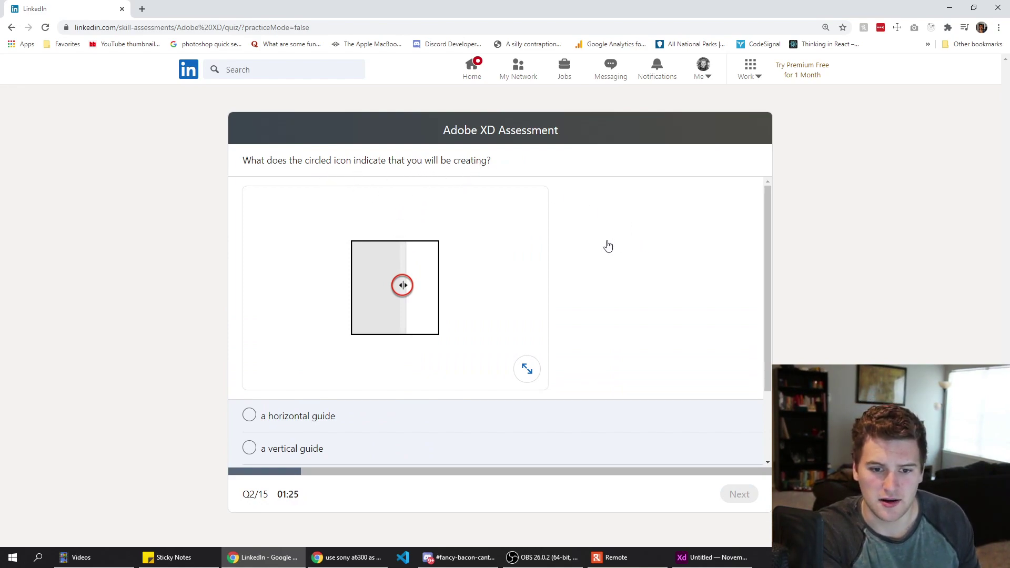
# - Answer question 2 with a vertical guide, then pick Slide Right for question 3
pyautogui.scroll(-2, 600, 248)
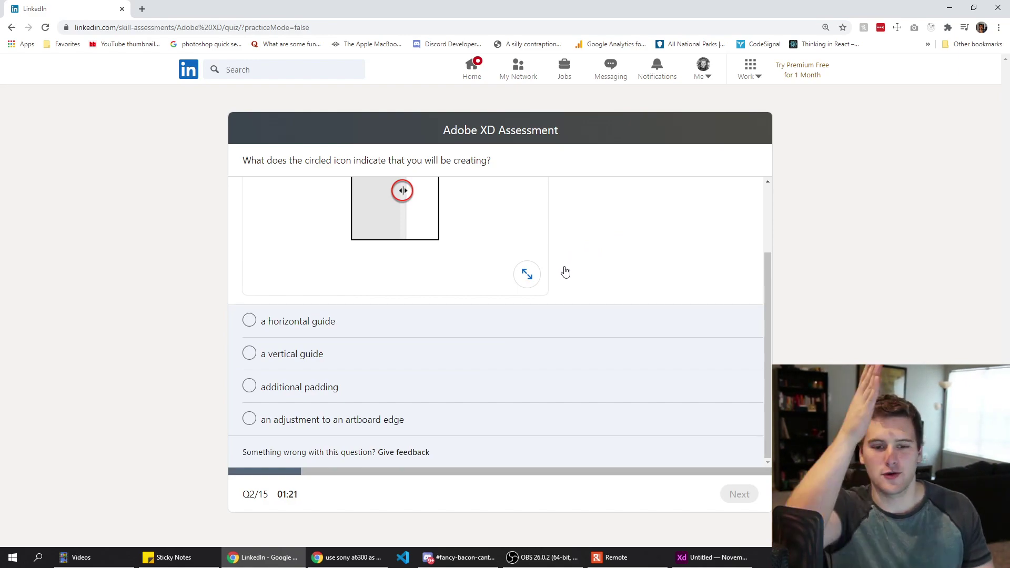
pyautogui.click(330, 375)
pyautogui.click(328, 368)
pyautogui.click(743, 495)
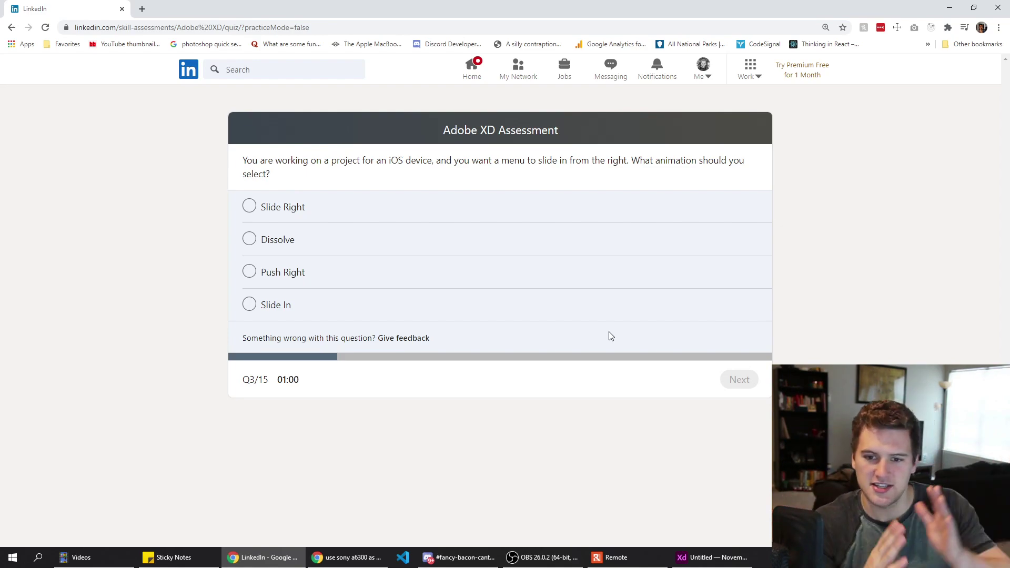
pyautogui.click(253, 208)
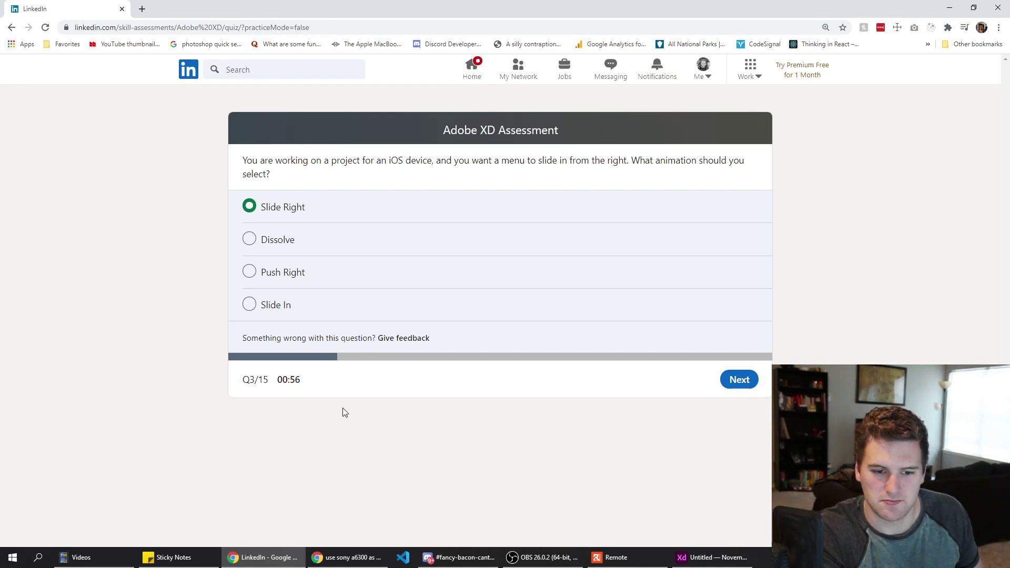
pyautogui.hotkey('alt', 'Tab')
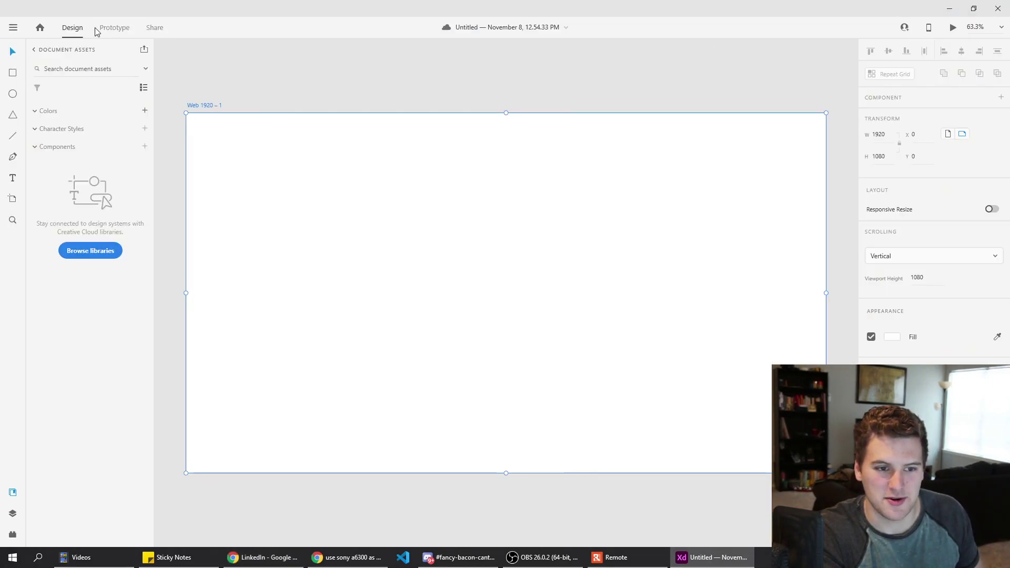
# - Check XD's Prototype transition options, then draw a 638 × 378 rectangle on the artboard
pyautogui.click(111, 30)
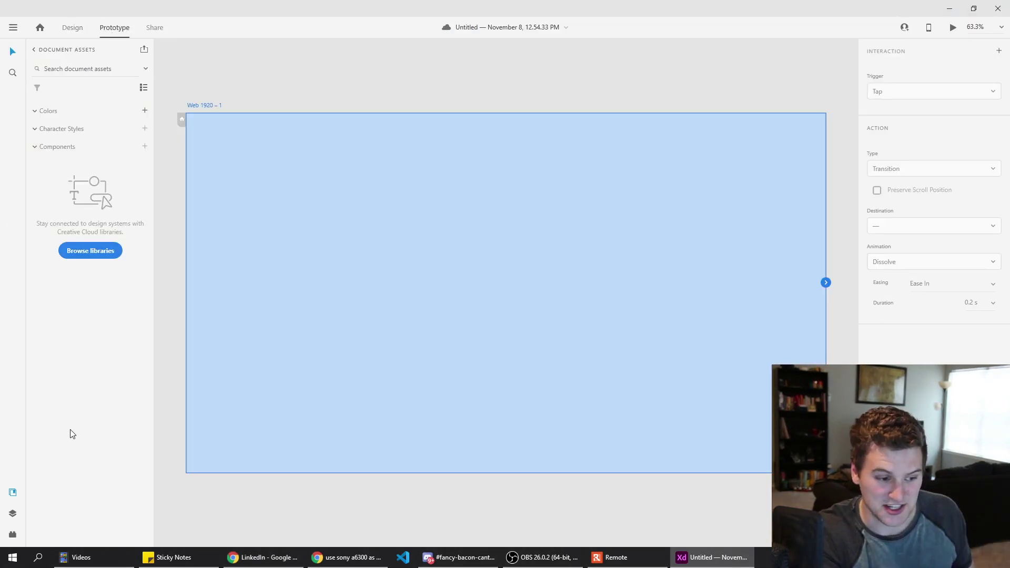
pyautogui.click(190, 87)
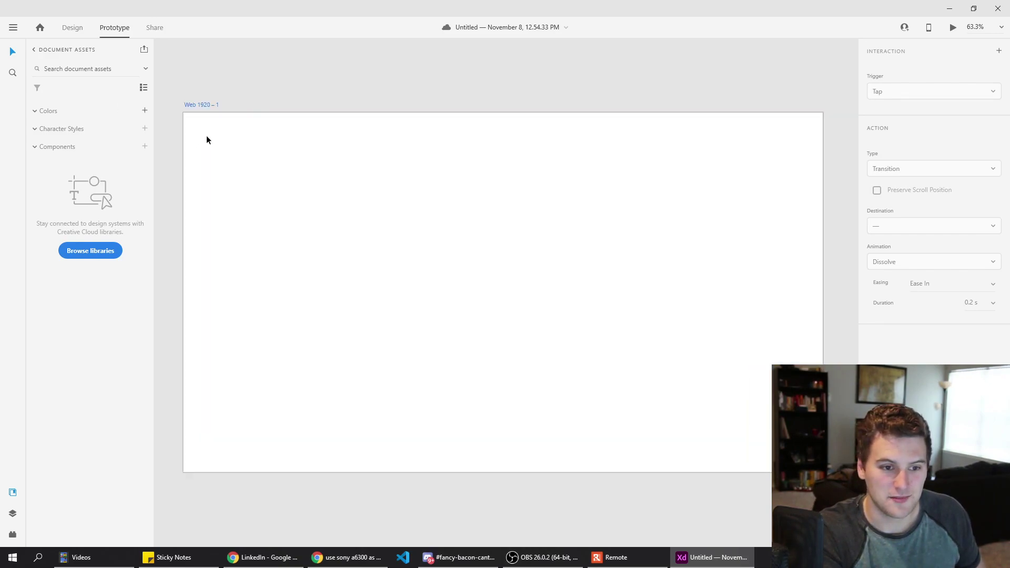
pyautogui.moveTo(187, 132); pyautogui.dragTo(169, 130)
pyautogui.click(72, 27)
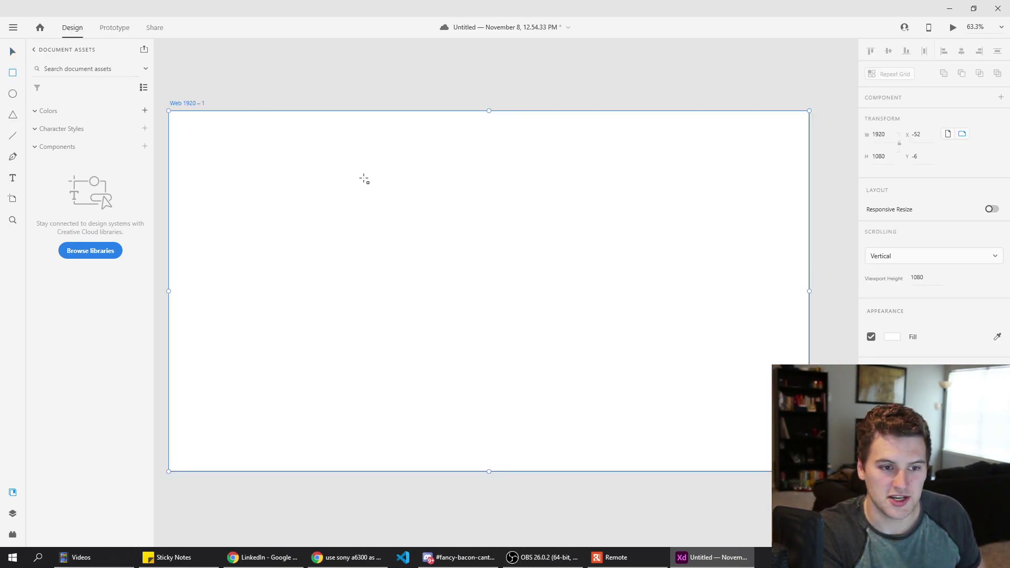
pyautogui.moveTo(363, 177); pyautogui.dragTo(576, 304)
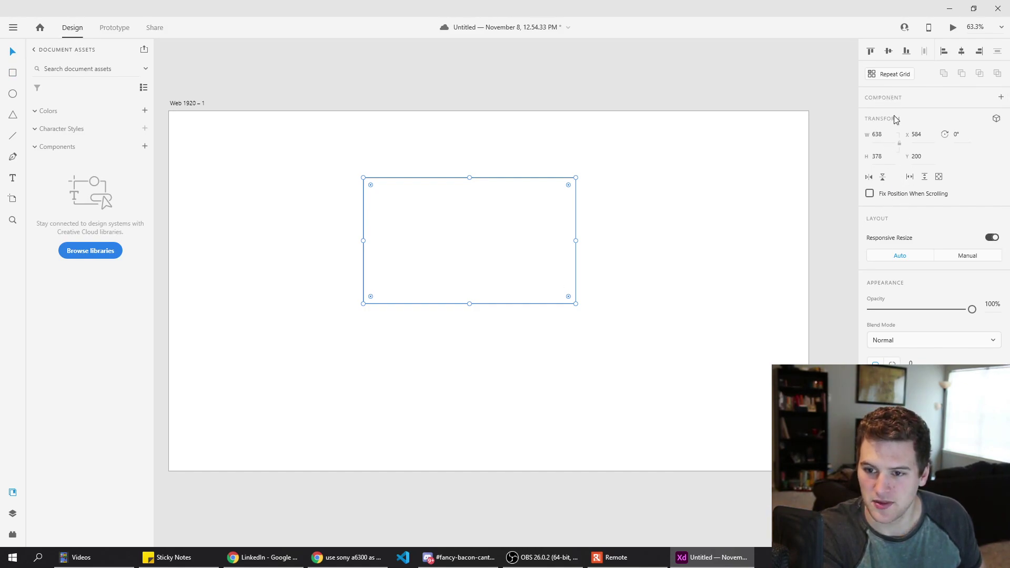
pyautogui.scroll(-1, 902, 74)
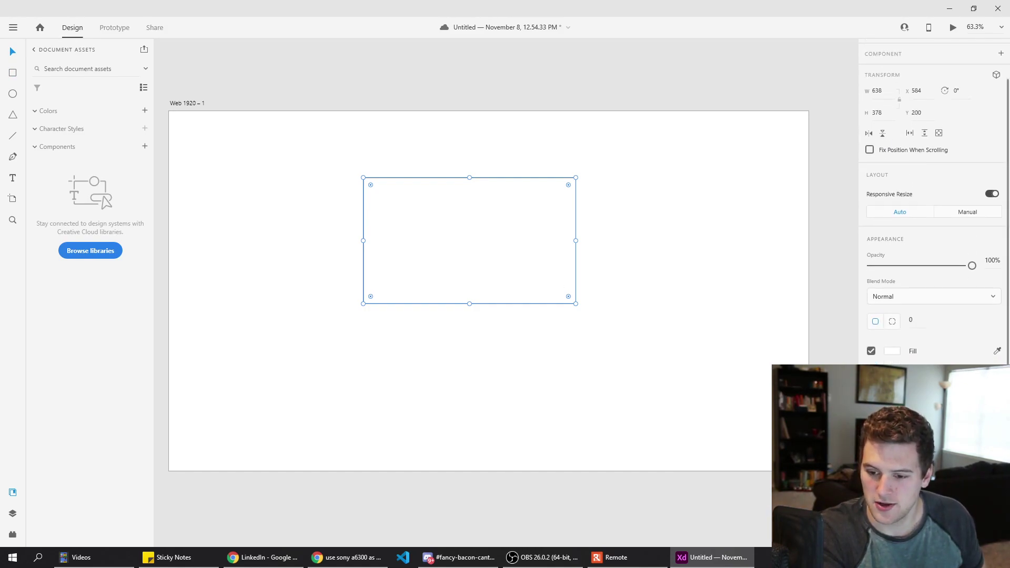
pyautogui.scroll(1, 934, 98)
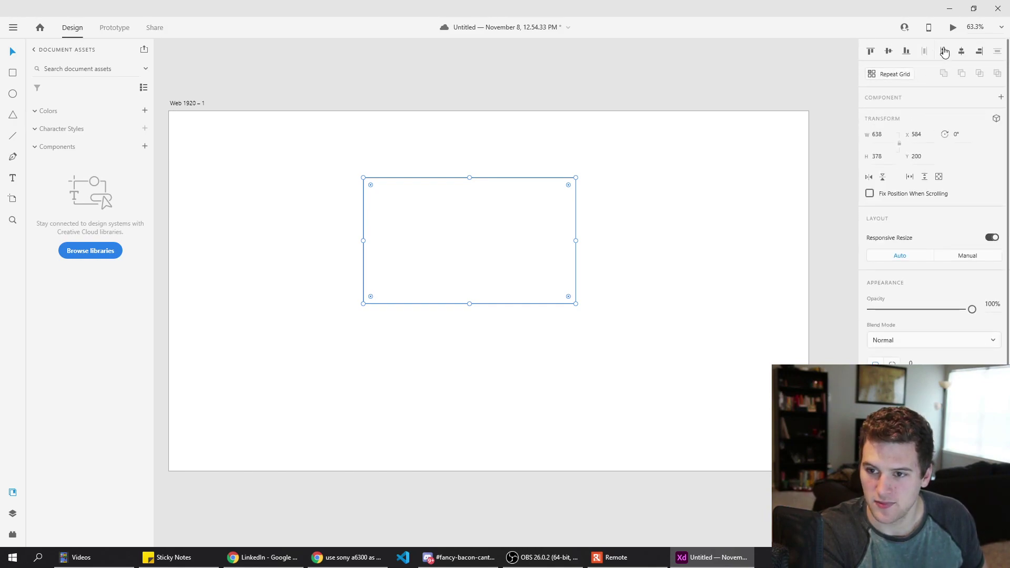
pyautogui.hotkey('alt', 'Tab')
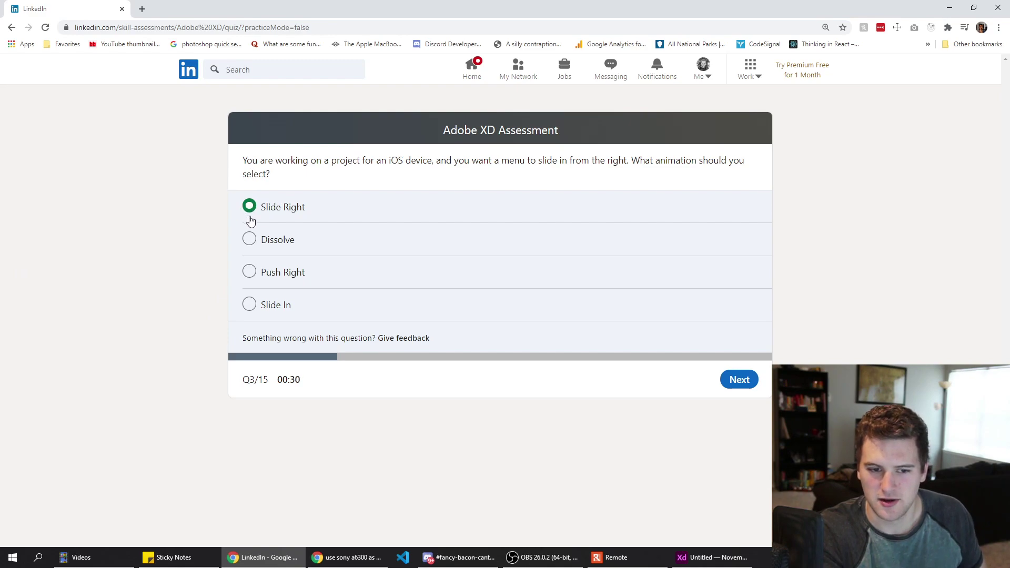
# - Answer question 4 with XD app extensions and view XD's installed plugins
pyautogui.click(752, 389)
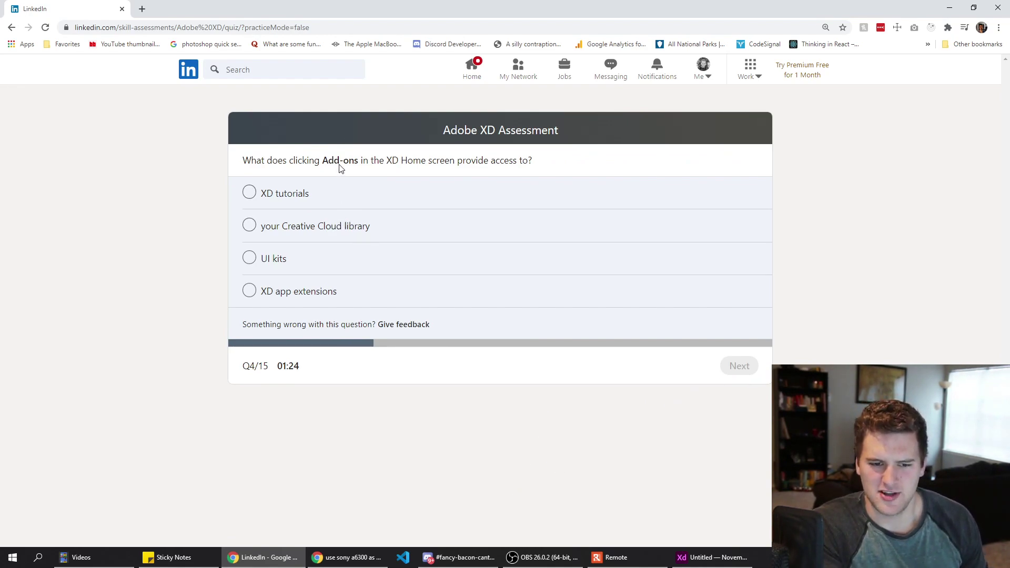
pyautogui.click(349, 304)
pyautogui.hotkey('alt', 'Tab')
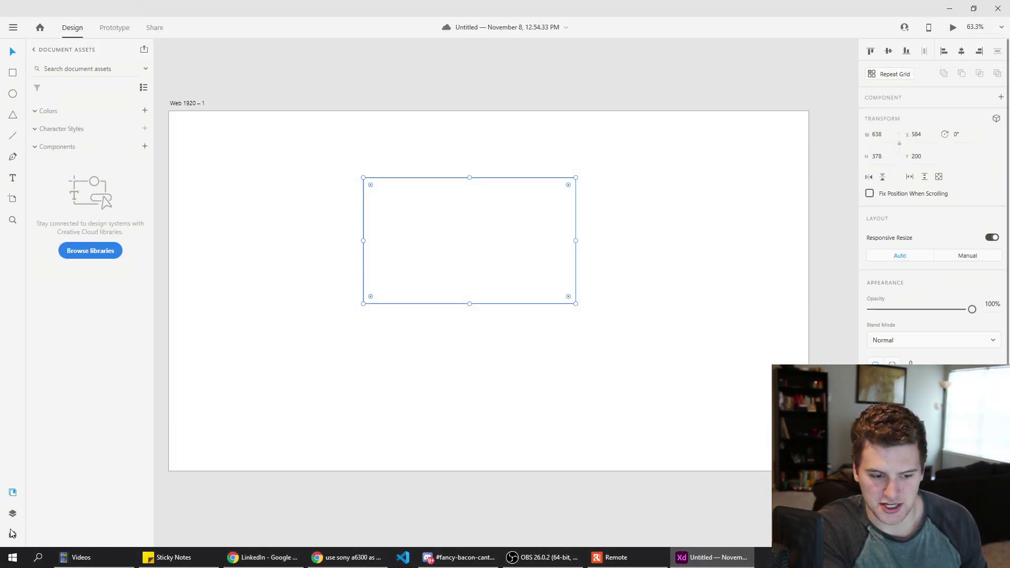
pyautogui.click(12, 535)
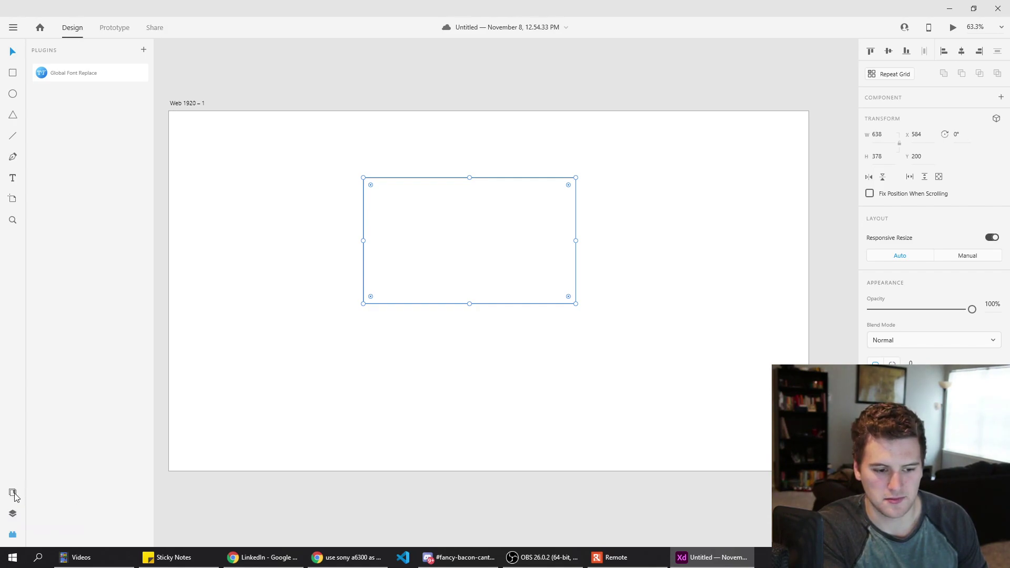
# - Open and close XD's main menu, then minimize XD to return to the quiz
pyautogui.click(19, 29)
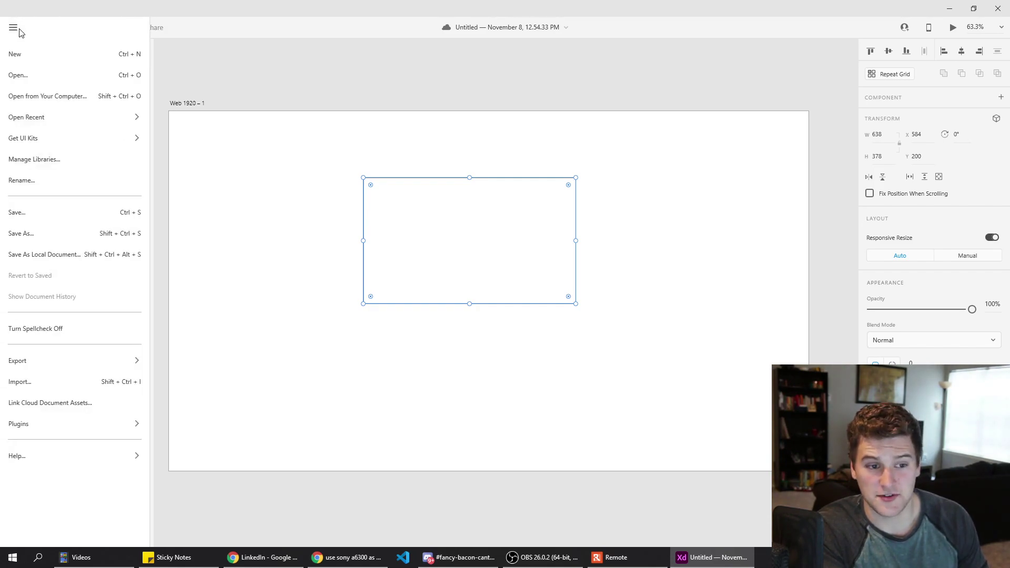
pyautogui.click(19, 30)
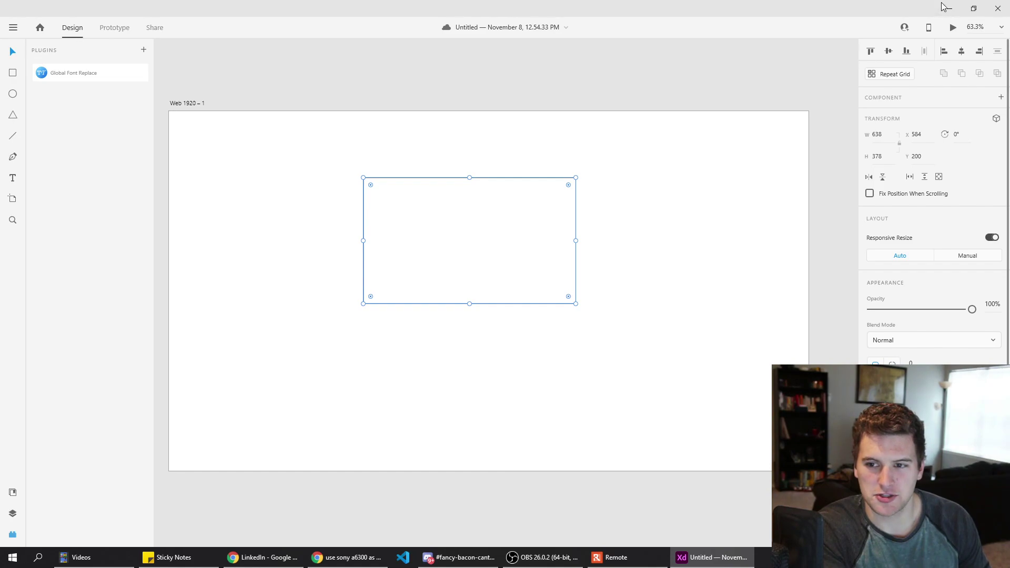
pyautogui.click(946, 7)
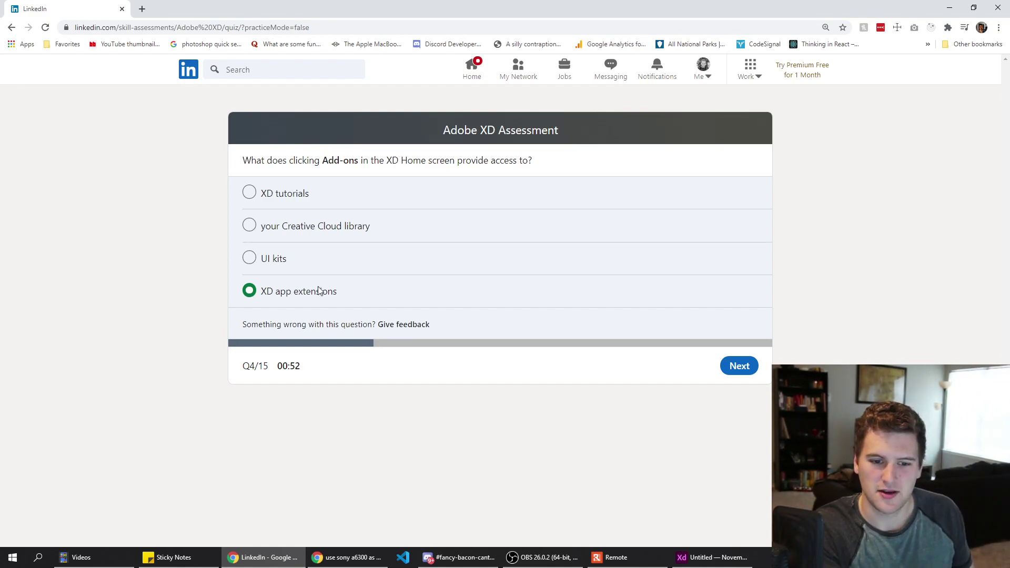
# - Submit question 4 to advance to question 5 on component text changes
pyautogui.click(743, 365)
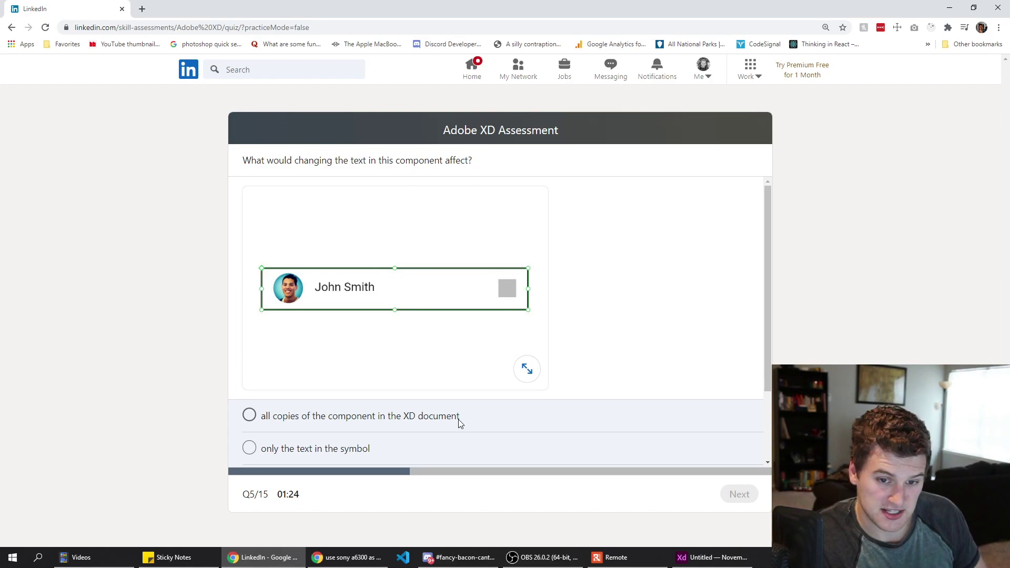
# - Pick 'only the instance' as the answer to question 5
pyautogui.scroll(-2, 460, 424)
pyautogui.click(384, 420)
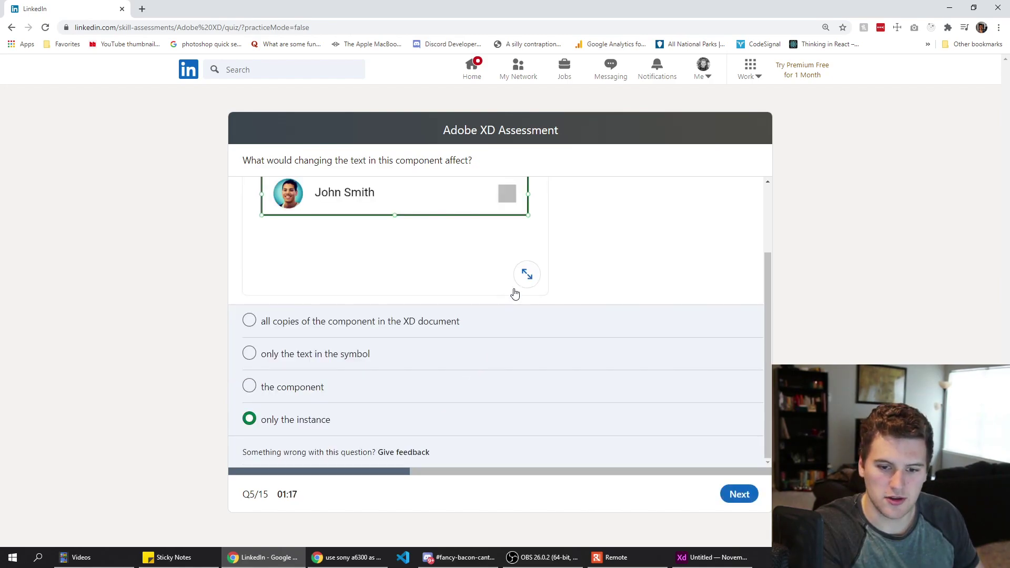
pyautogui.scroll(2, 516, 291)
# - Test undo and redo on the XD rectangle, then move it down to X 590, Y 351
pyautogui.click(713, 557)
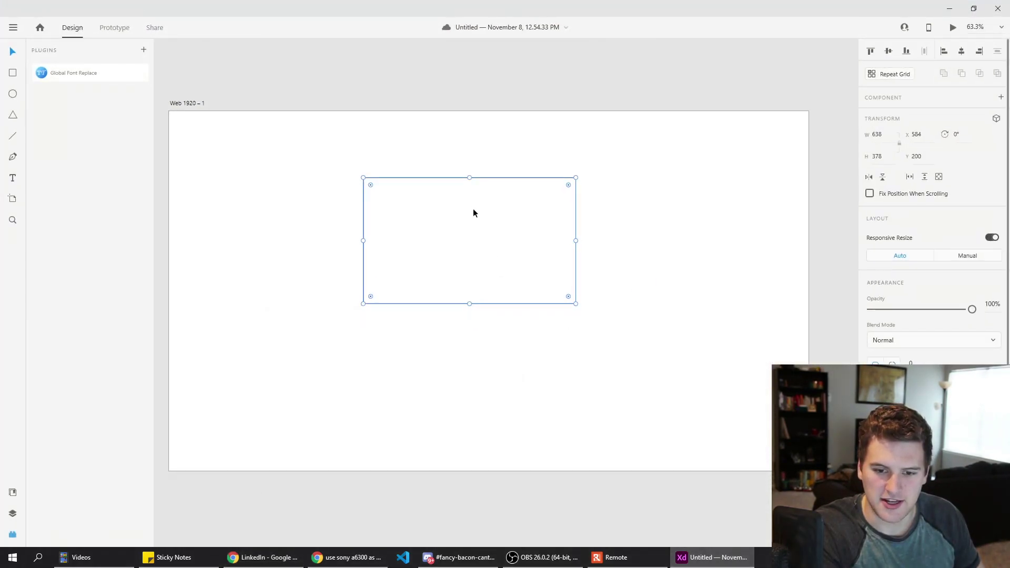
pyautogui.scroll(-1, 935, 211)
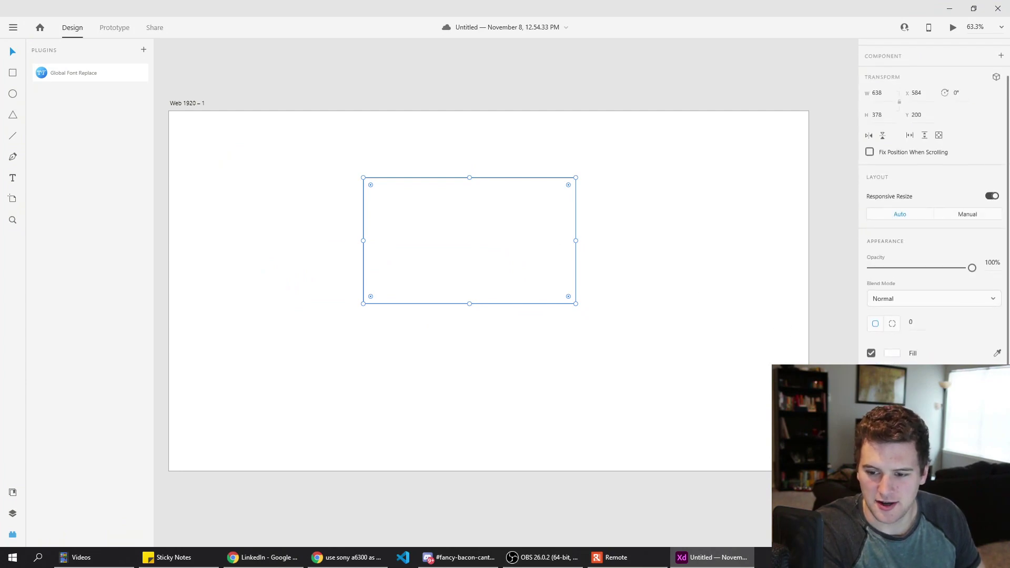
pyautogui.hotkey('ctrl', 'z')
pyautogui.hotkey('ctrl', 'shift', 'z')
pyautogui.hotkey('ctrl', 'z')
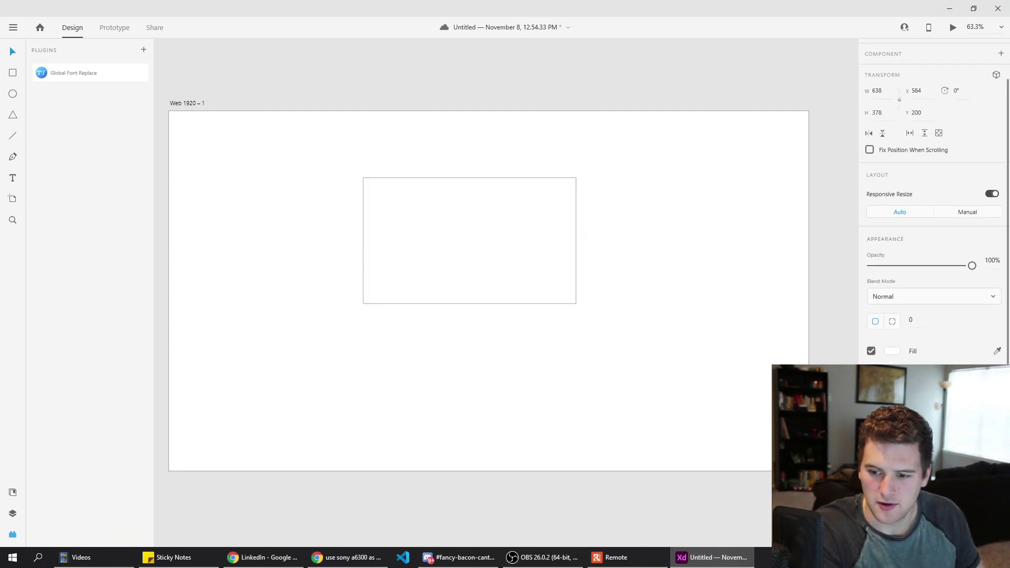
pyautogui.click(489, 264)
pyautogui.moveTo(489, 264); pyautogui.dragTo(501, 312)
pyautogui.hotkey('alt', 'Tab')
pyautogui.scroll(-2, 491, 325)
pyautogui.scroll(2, 478, 314)
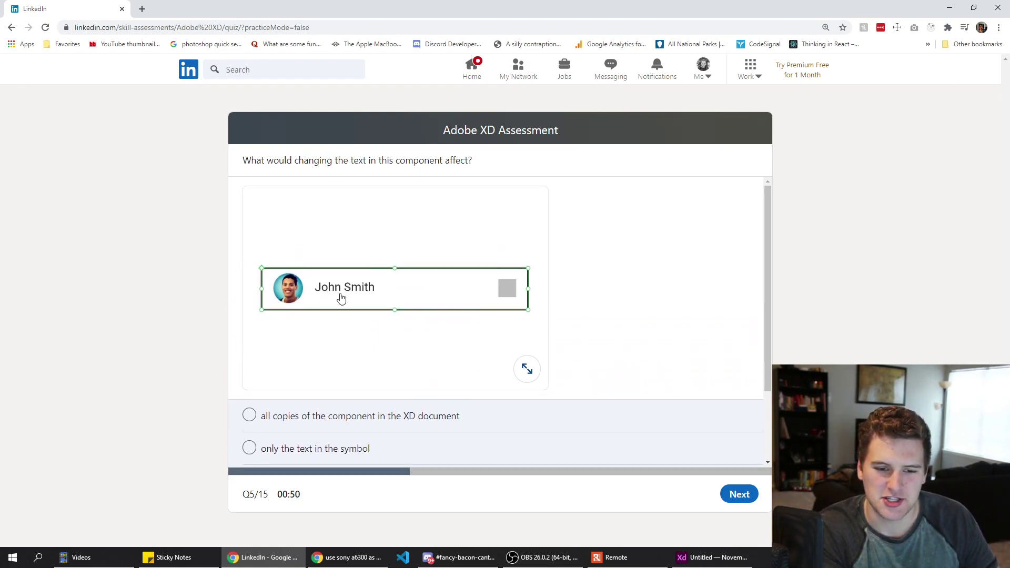
# - Change question 5's answer to 'all copies of the component in the XD document'
pyautogui.scroll(-2, 358, 306)
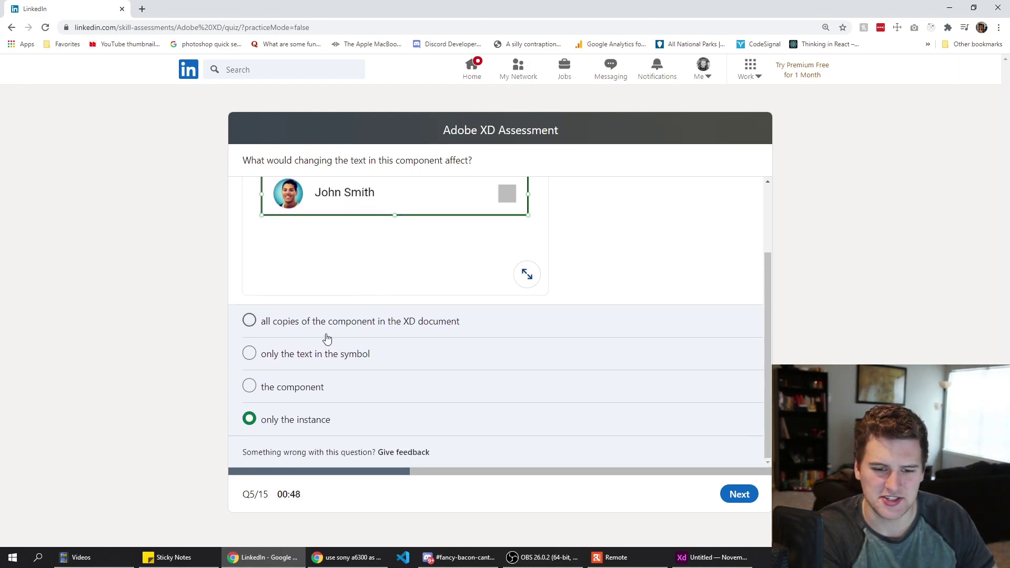
pyautogui.click(438, 329)
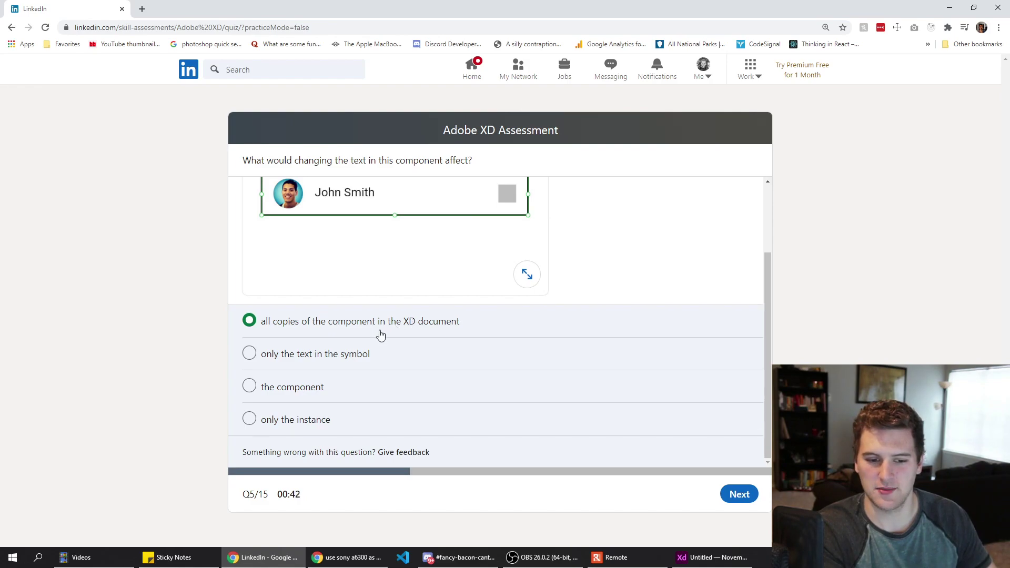
pyautogui.scroll(1, 374, 355)
# - In a new tab, Google 'adobe xd green outline on component'
pyautogui.click(142, 9)
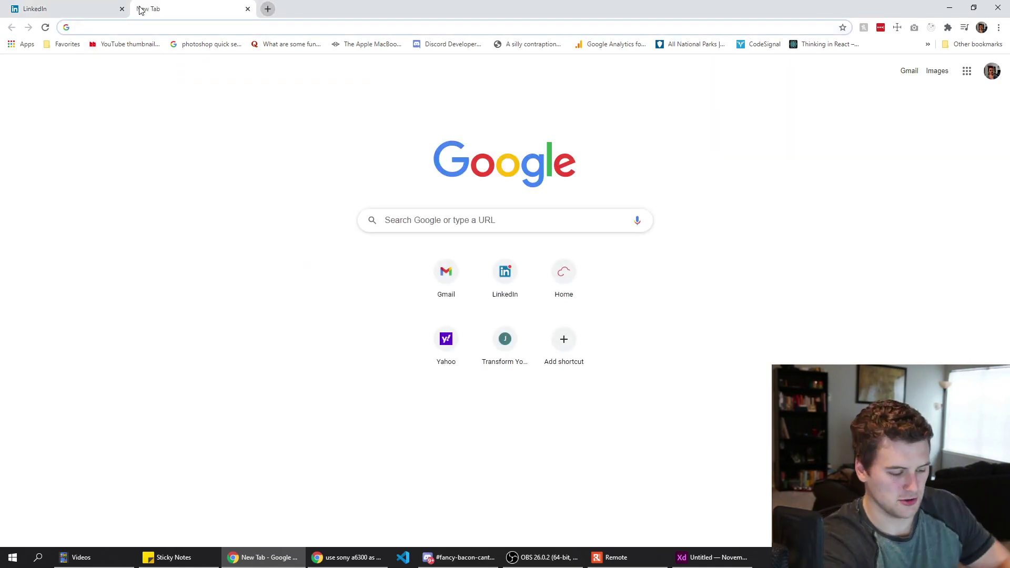
pyautogui.write('adobe xd green ount')
pyautogui.press('BackSpace')
pyautogui.press('BackSpace')
pyautogui.write('tline on ')
pyautogui.write('compoenet')
pyautogui.press('Return')
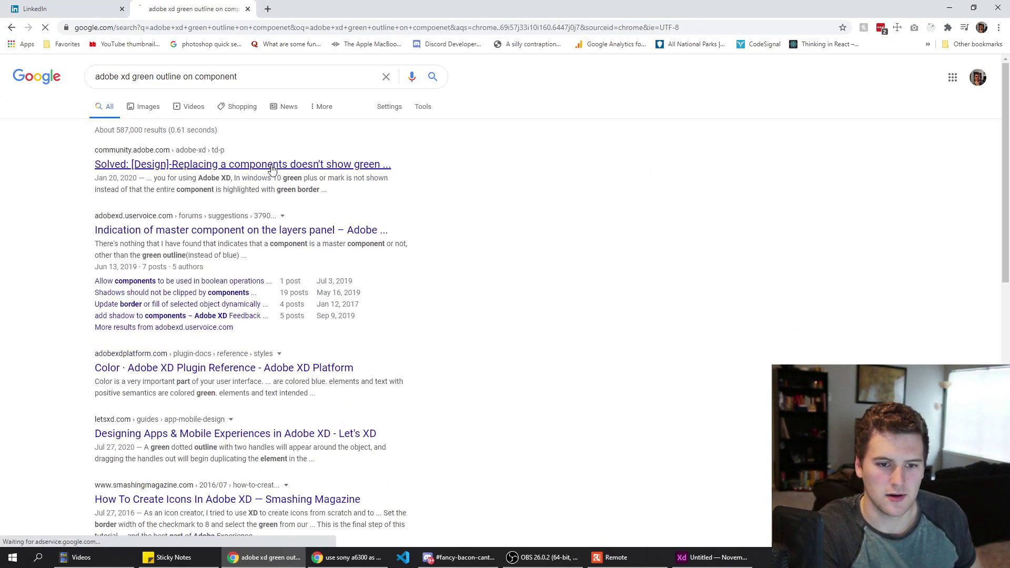
# - Read the Adobe Support Community thread on green component borders, then return to the quiz
pyautogui.click(270, 164)
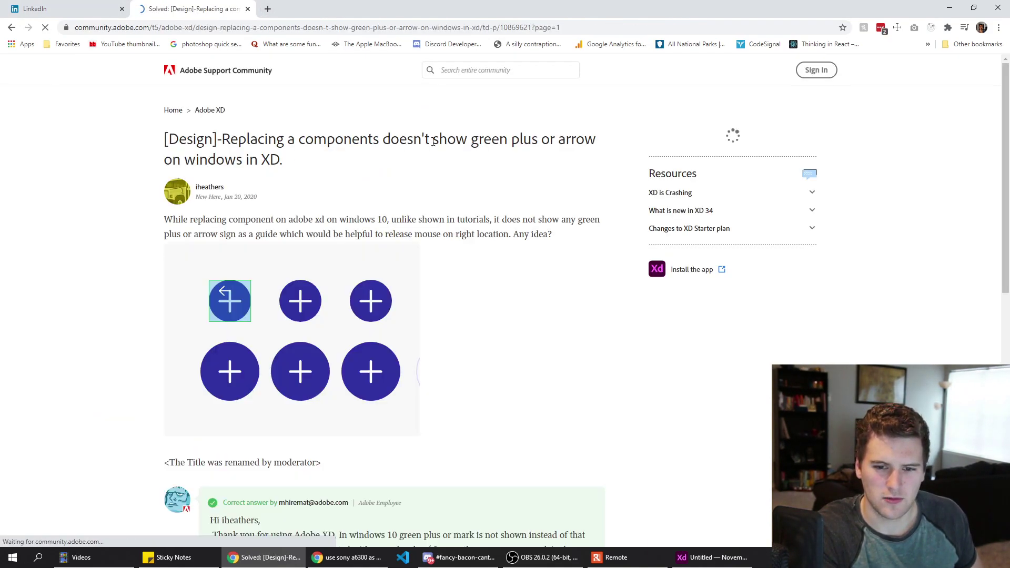
pyautogui.scroll(-3, 132, 126)
pyautogui.scroll(3, 254, 263)
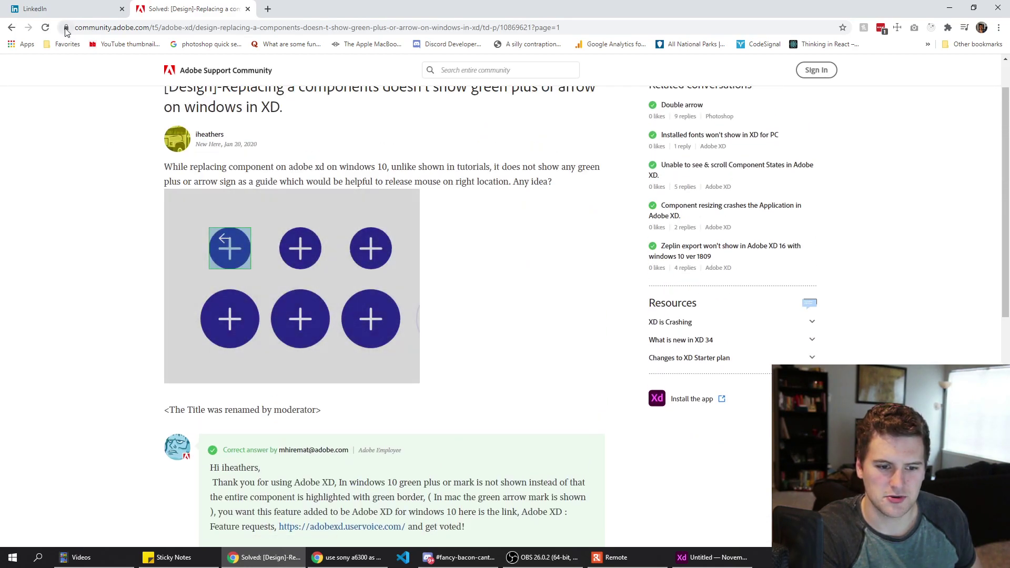
pyautogui.scroll(-3, 27, 113)
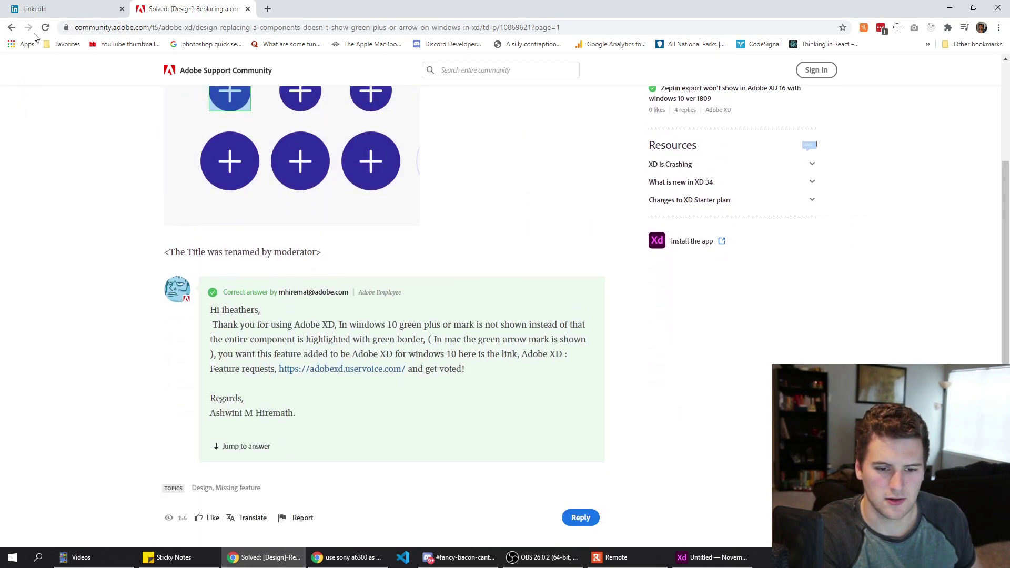
pyautogui.click(44, 8)
pyautogui.click(133, 5)
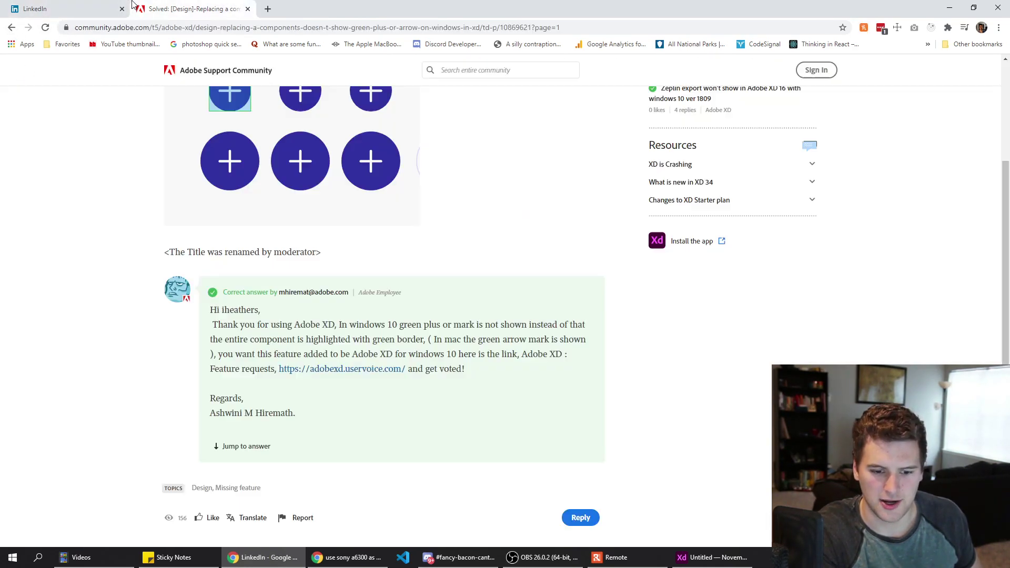
# - Review all of question 5's answers and submit it to reach question 6/15
pyautogui.click(51, 5)
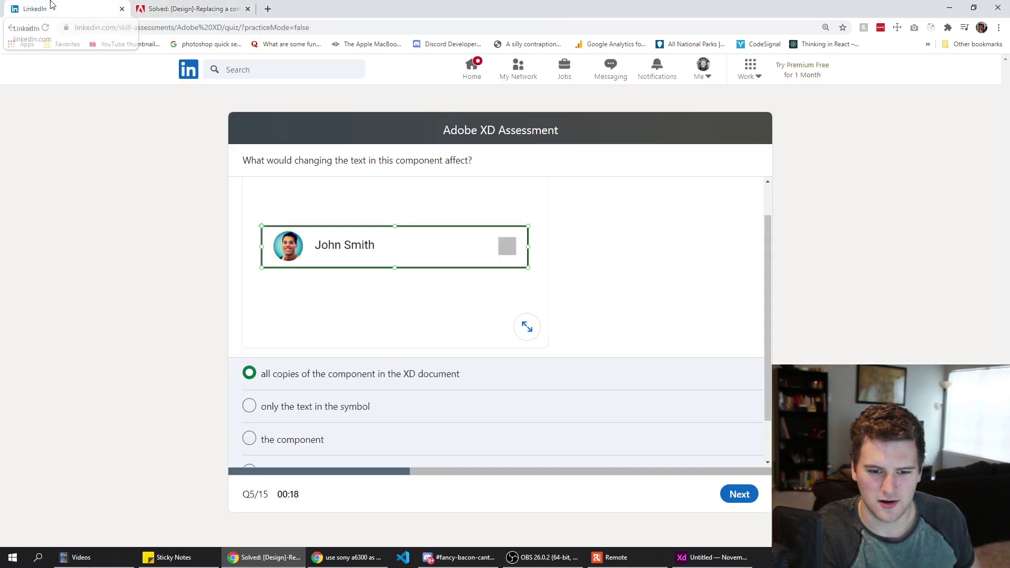
pyautogui.scroll(-2, 367, 390)
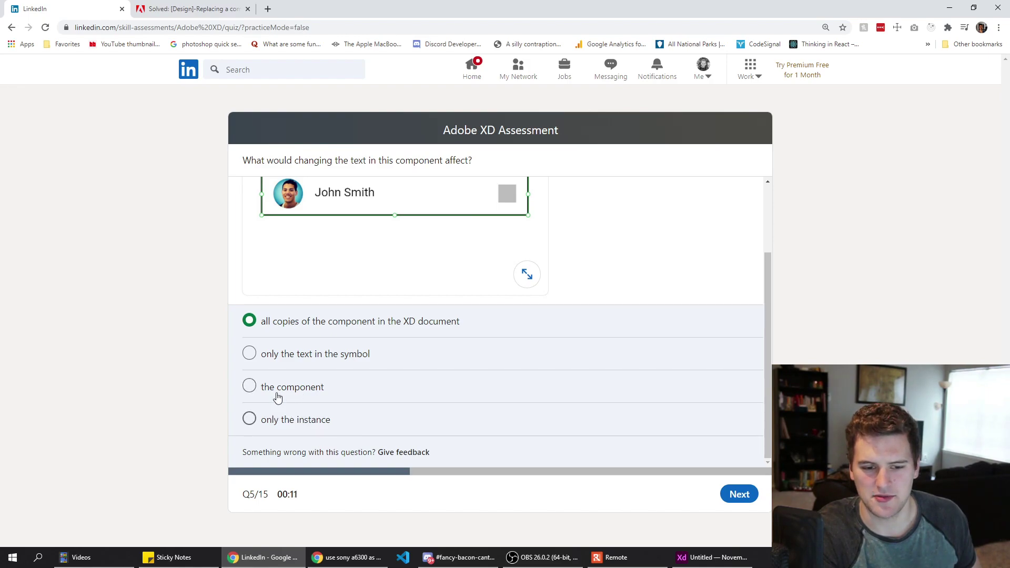
pyautogui.click(739, 495)
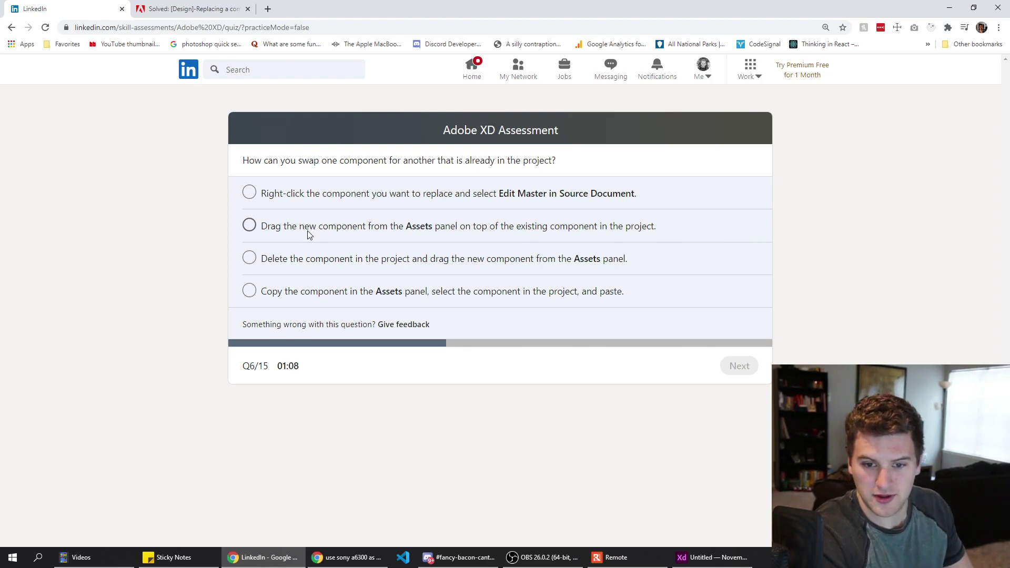
# - In Adobe XD, make the rectangle a component, reposition it and duplicate it alongside
pyautogui.click(712, 557)
pyautogui.rightClick(447, 243)
pyautogui.click(489, 228)
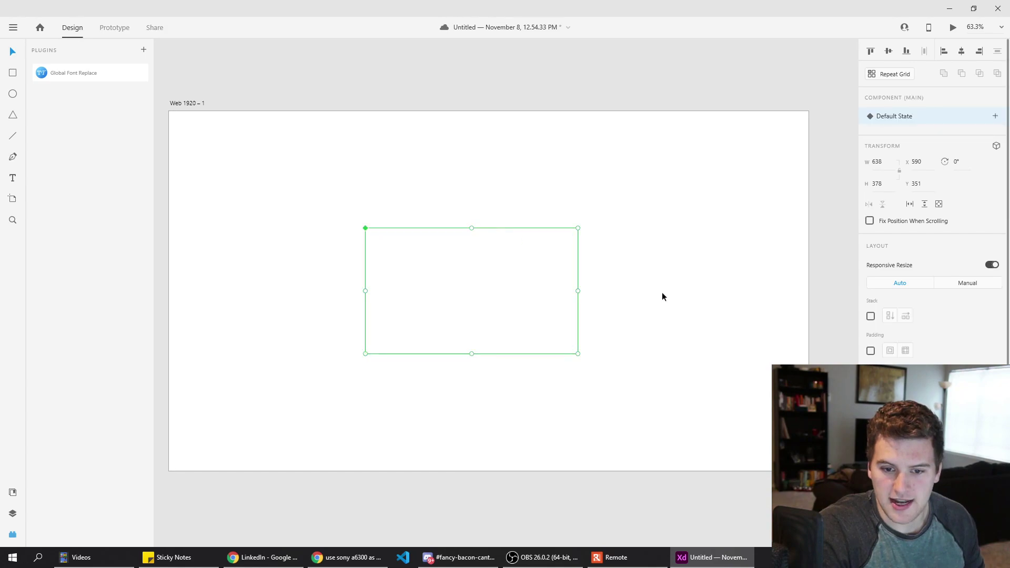
pyautogui.click(665, 295)
pyautogui.click(515, 290)
pyautogui.moveTo(514, 294); pyautogui.dragTo(672, 286)
pyautogui.hotkey('ctrl', 'd')
# - Add the text 'THEIOHTO' in the left rectangle and copy it into the right one
pyautogui.click(13, 179)
pyautogui.click(367, 266)
pyautogui.write('THEIOHTO')
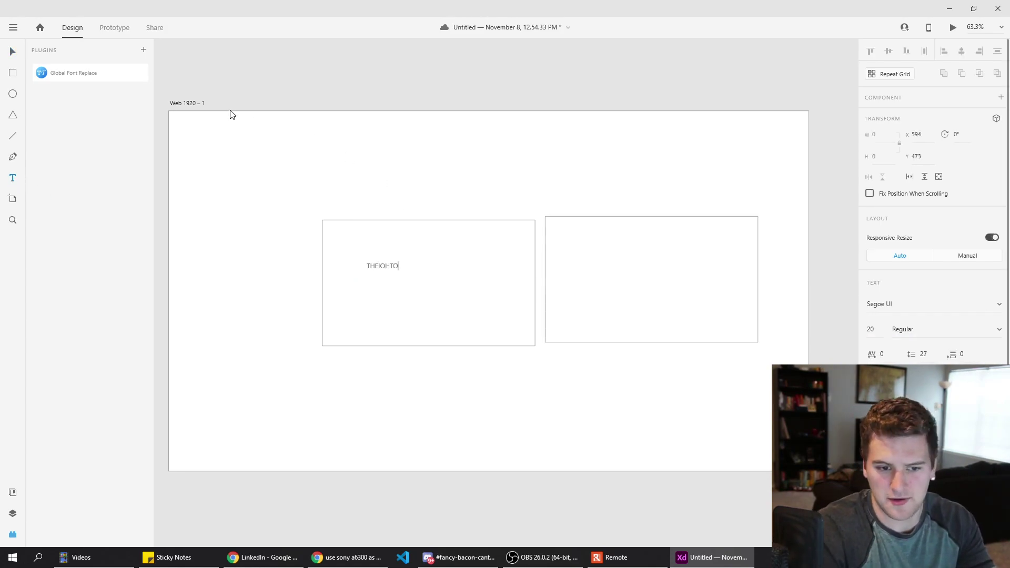
pyautogui.click(13, 52)
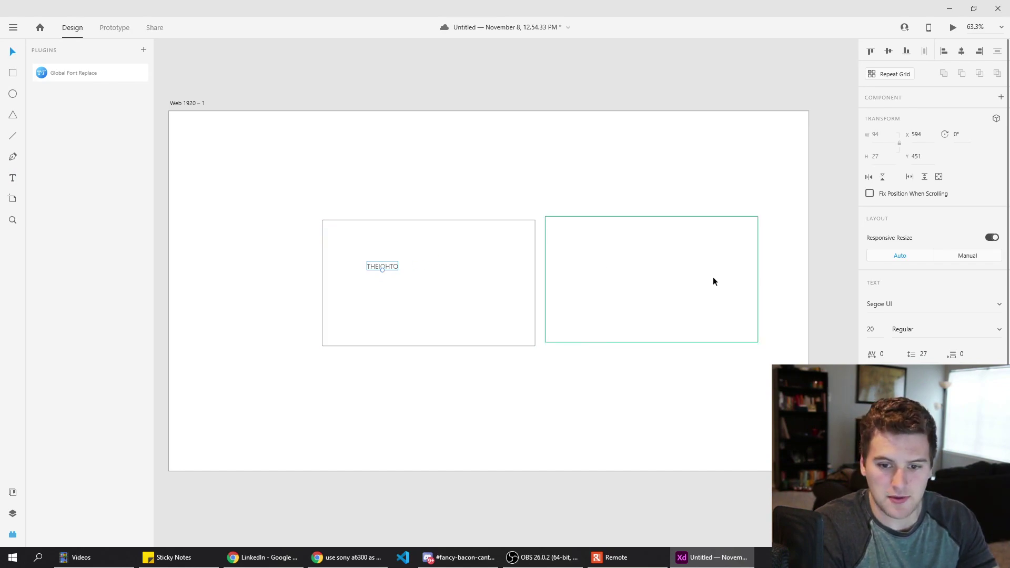
pyautogui.click(389, 267)
pyautogui.click(389, 267)
pyautogui.click(604, 273)
pyautogui.click(382, 267)
pyautogui.moveTo(380, 265); pyautogui.dragTo(645, 267)
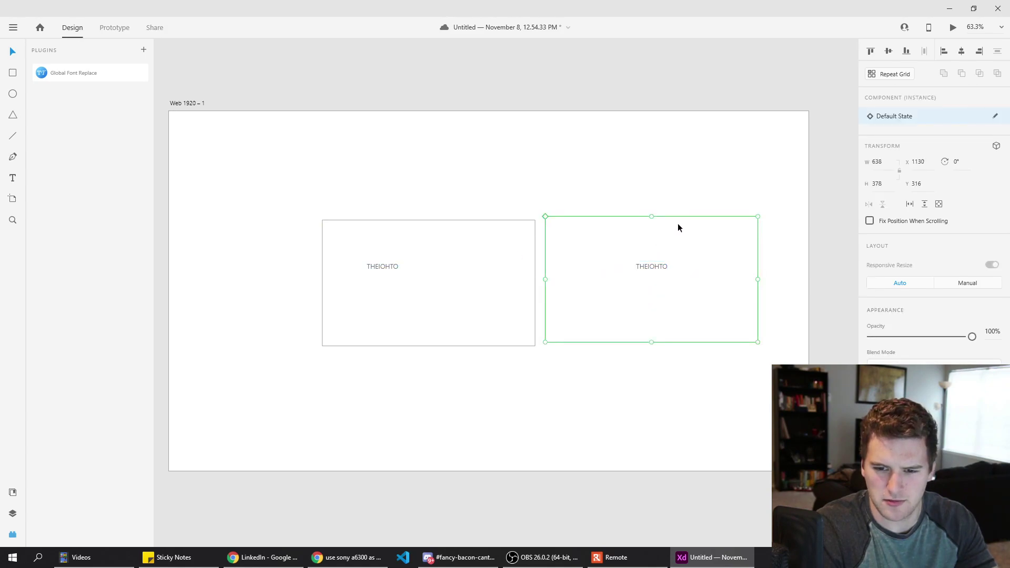
pyautogui.moveTo(677, 225)
pyautogui.mouseDown()
pyautogui.moveTo(677, 251)
pyautogui.moveTo(697, 228)
pyautogui.mouseUp()
# - Delete the right rectangle and its text, then place a fresh duplicate of the left box
pyautogui.moveTo(498, 187); pyautogui.dragTo(343, 352)
pyautogui.moveTo(679, 179); pyautogui.dragTo(652, 360)
pyautogui.press('Delete')
pyautogui.click(460, 291)
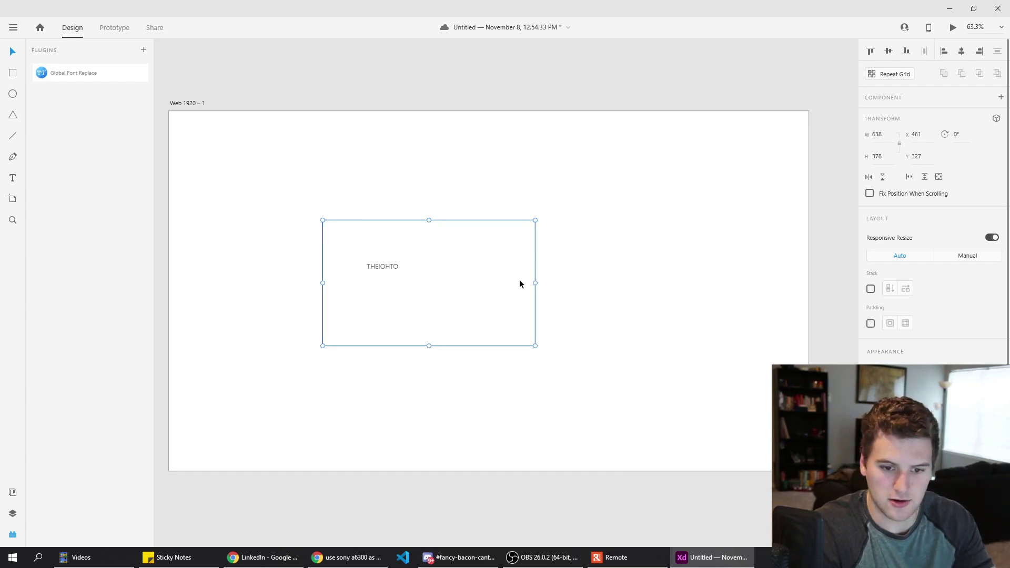
pyautogui.moveTo(475, 282); pyautogui.dragTo(327, 247)
# - Change the left box's text to 'Image' and switch back to the quiz
pyautogui.doubleClick(298, 243)
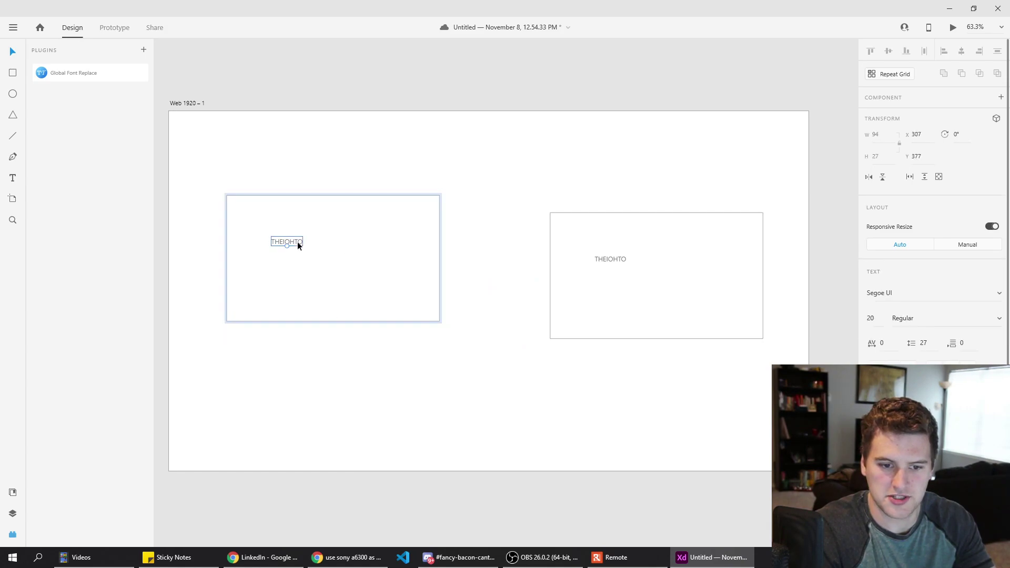
pyautogui.doubleClick(298, 242)
pyautogui.write('Image')
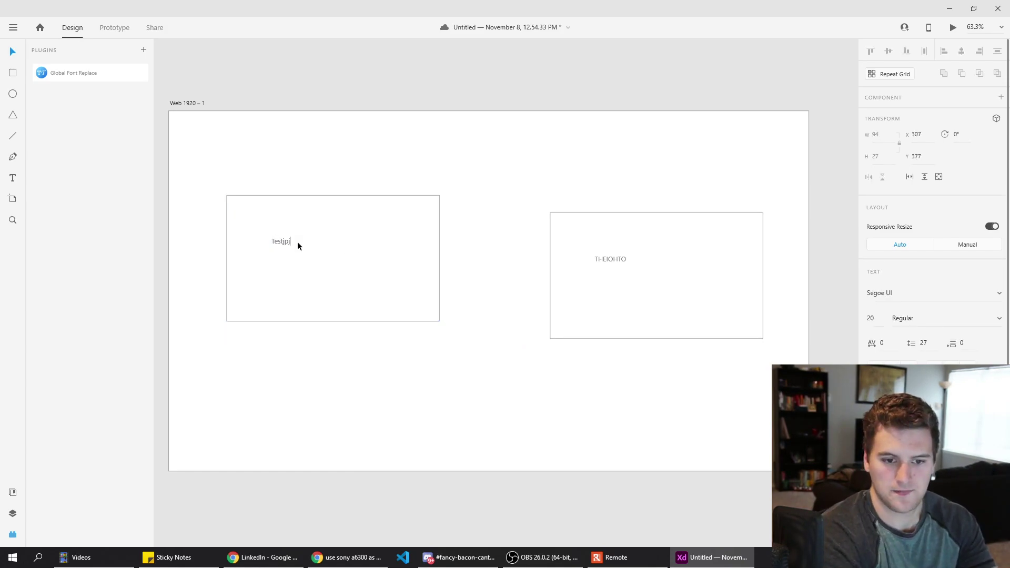
pyautogui.press('Escape')
pyautogui.hotkey('alt', 'Tab')
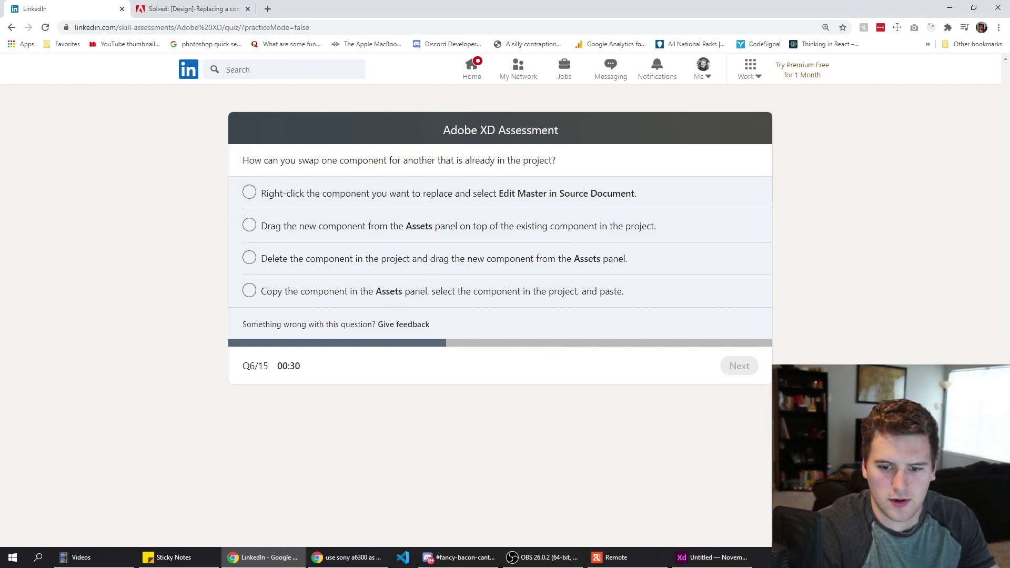
# - Check the right rectangle's context-menu options in Adobe XD, then return to the quiz
pyautogui.click(732, 558)
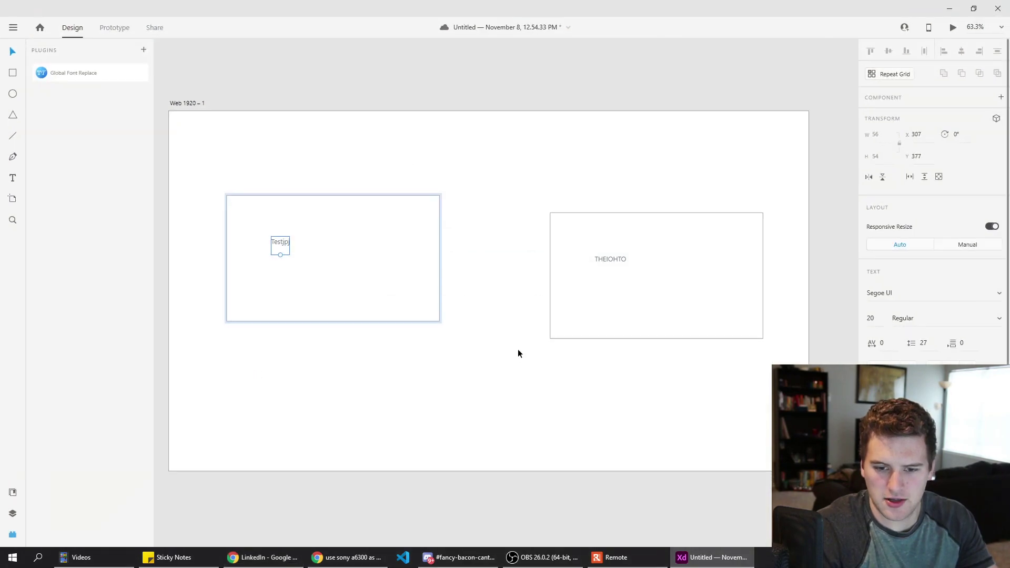
pyautogui.rightClick(649, 257)
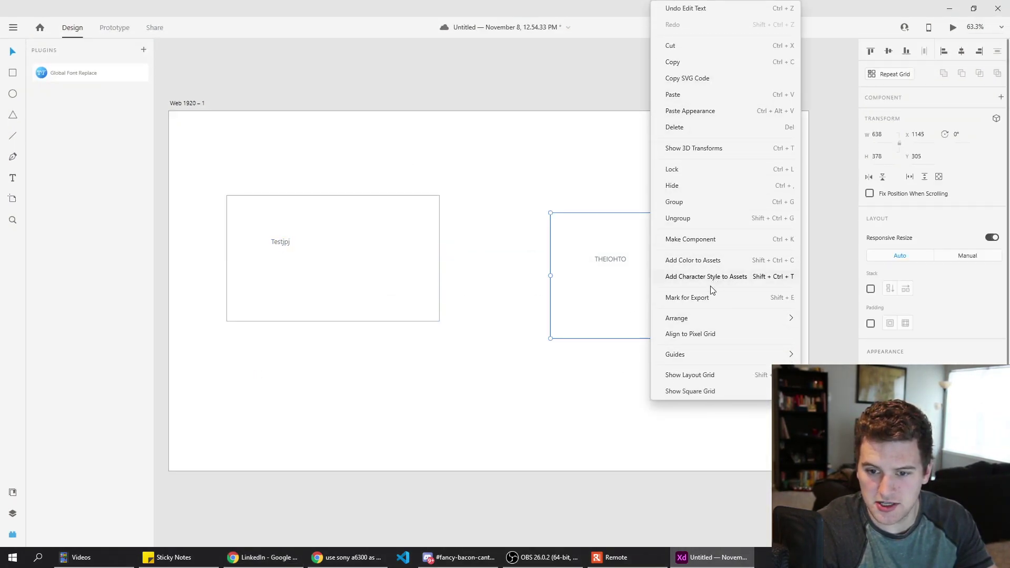
pyautogui.hotkey('alt', 'Tab')
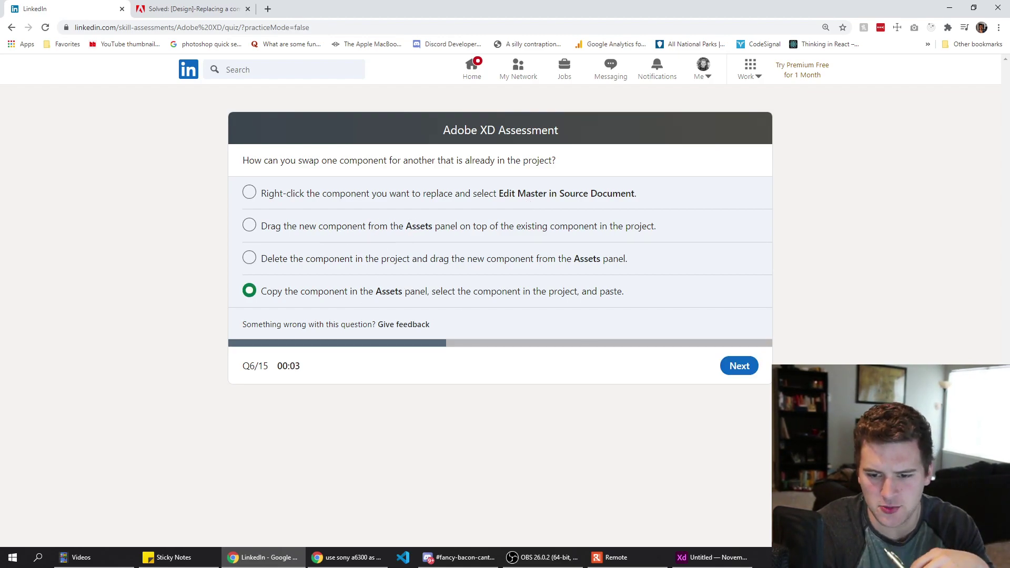
# - Submit question 6, then view the left rectangle's Alt distance guides in Adobe XD
pyautogui.click(742, 365)
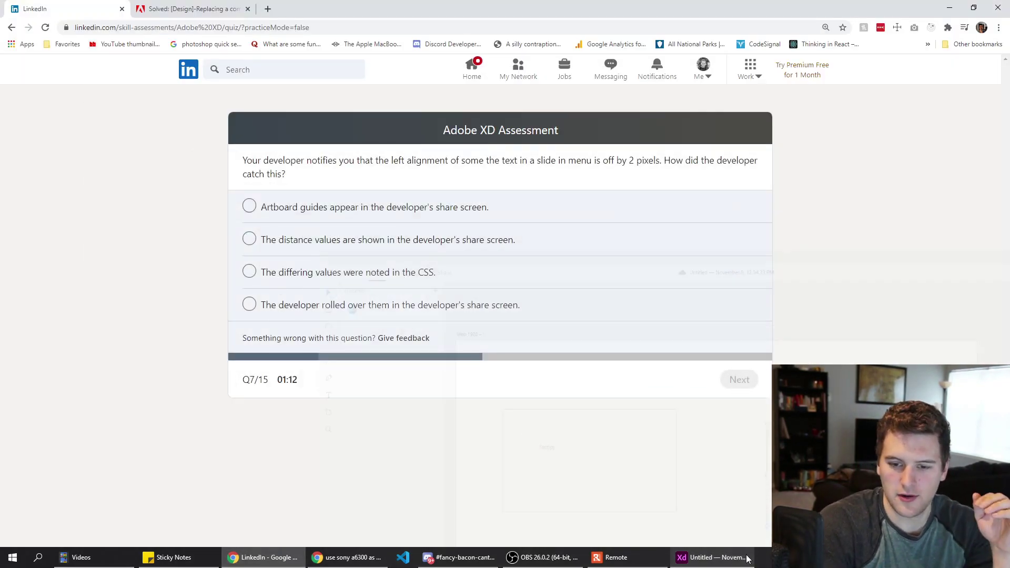
pyautogui.click(713, 557)
pyautogui.press('alt')
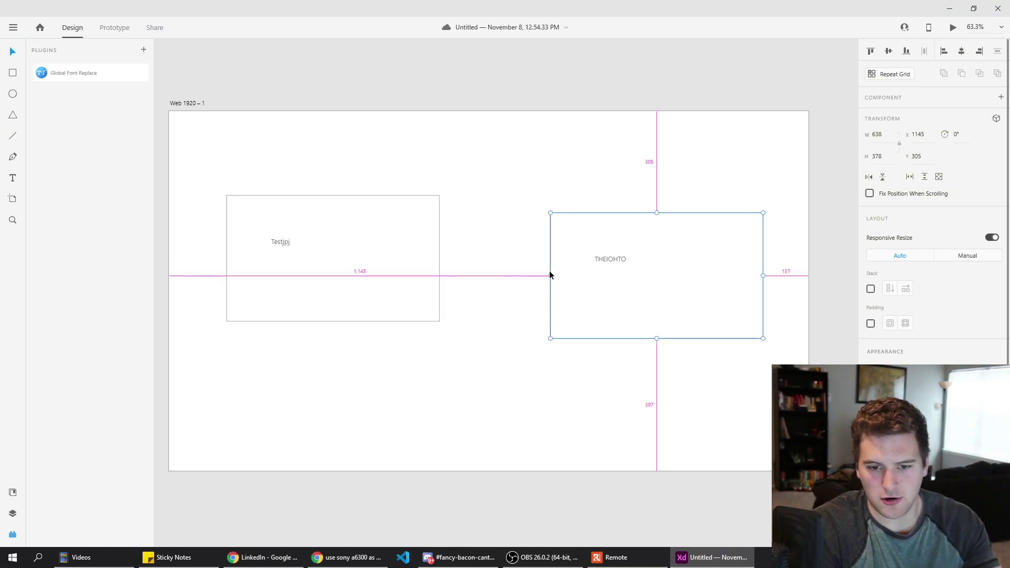
pyautogui.moveTo(352, 204)
pyautogui.click(393, 267)
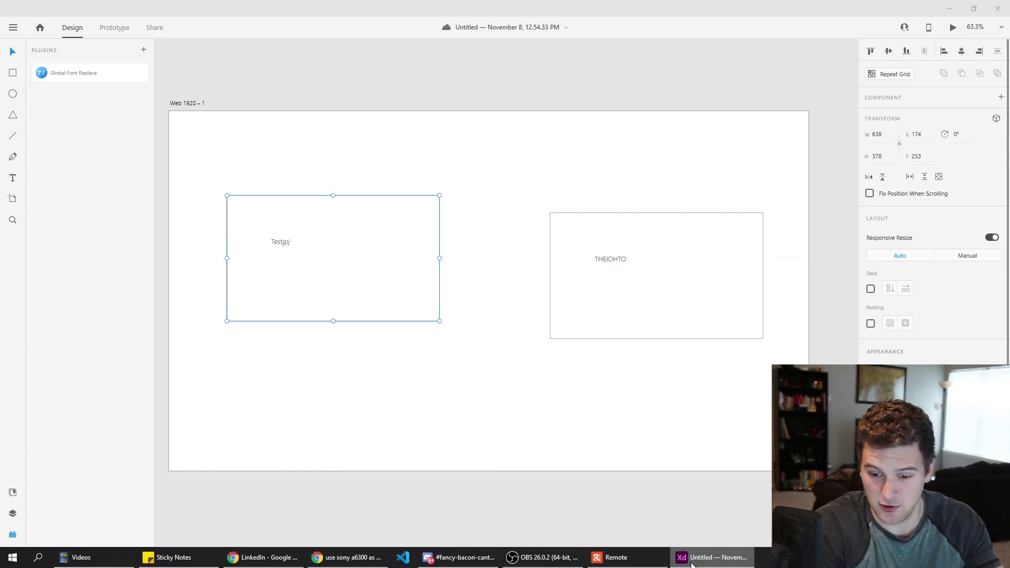
pyautogui.hotkey('alt', 'Tab')
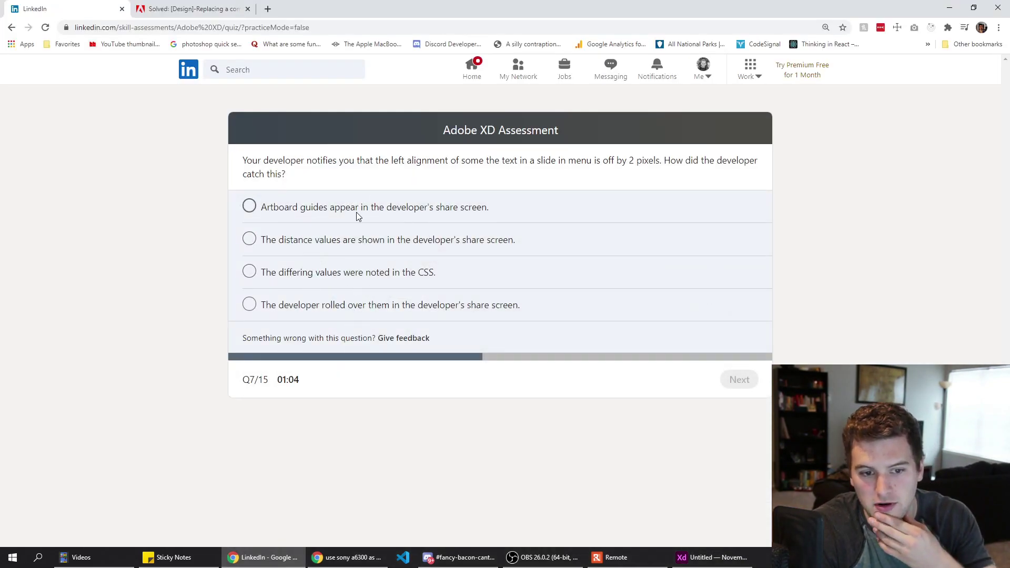
# - Inspect both rectangles in XD, then answer Q7 with 'developer rolled over them in the share screen'
pyautogui.hotkey('alt', 'Tab')
pyautogui.click(584, 254)
pyautogui.click(418, 240)
pyautogui.moveTo(442, 166); pyautogui.dragTo(225, 400)
pyautogui.click(340, 279)
pyautogui.click(705, 559)
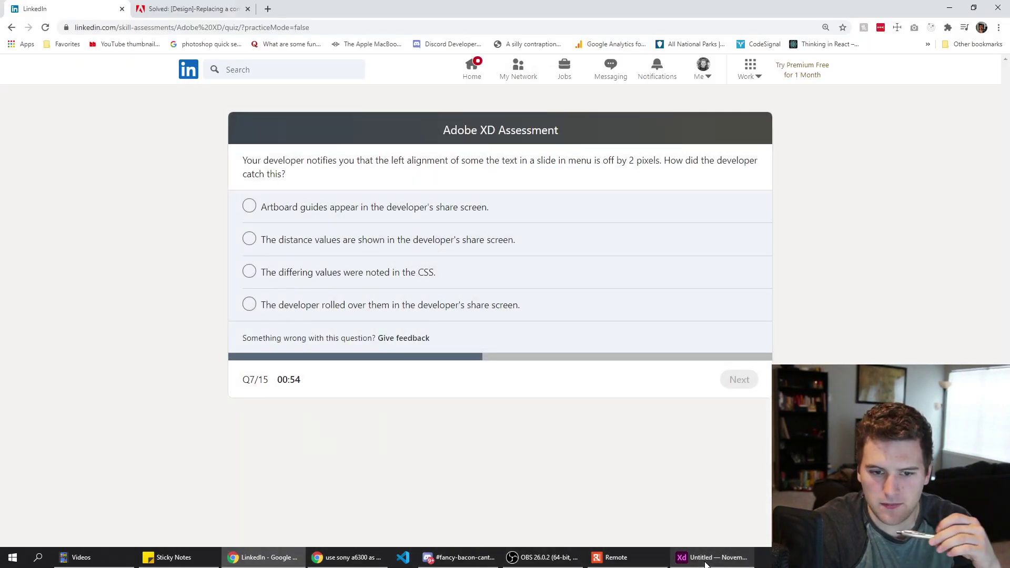
pyautogui.click(391, 311)
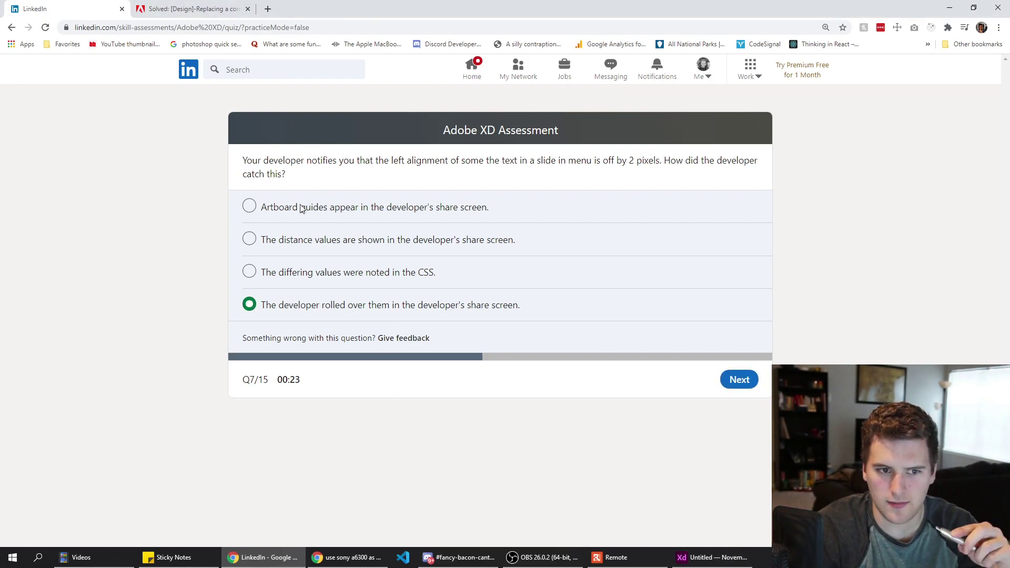
# - In the second tab, search 'adobe xd share screen' and check the Adobe XD User Guide result
pyautogui.click(210, 9)
pyautogui.click(216, 33)
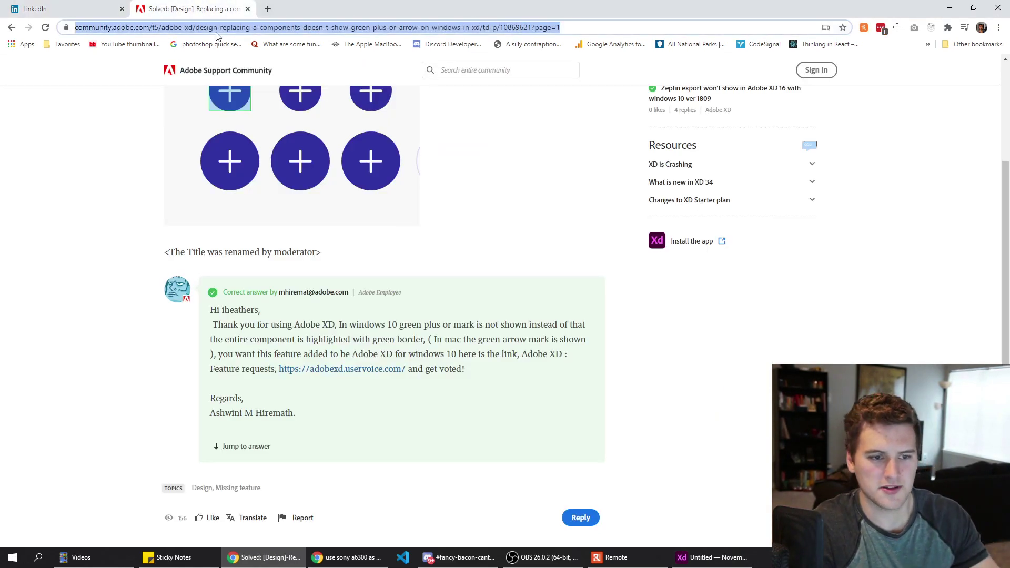
pyautogui.write('adobe xd share screen')
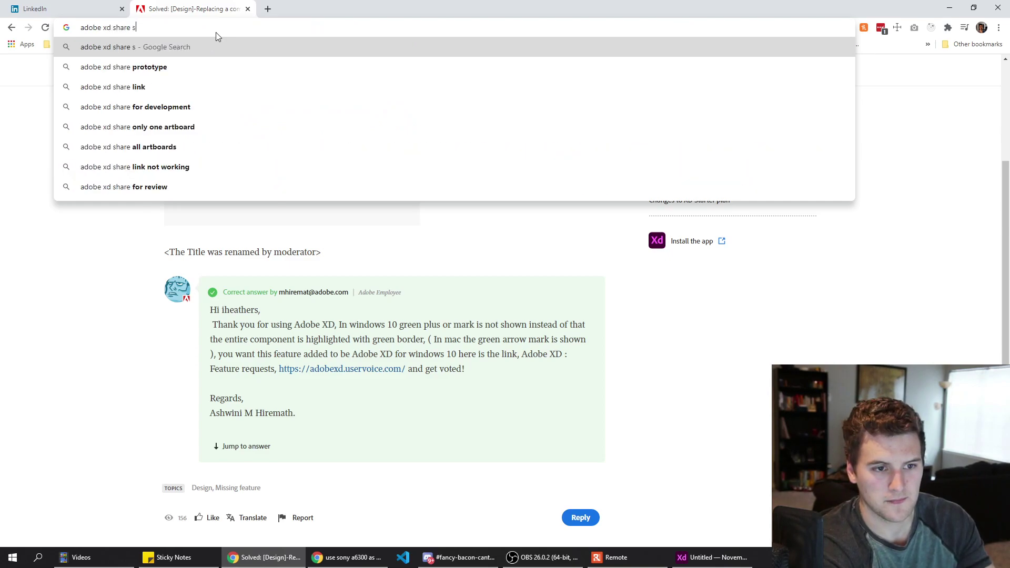
pyautogui.press('Return')
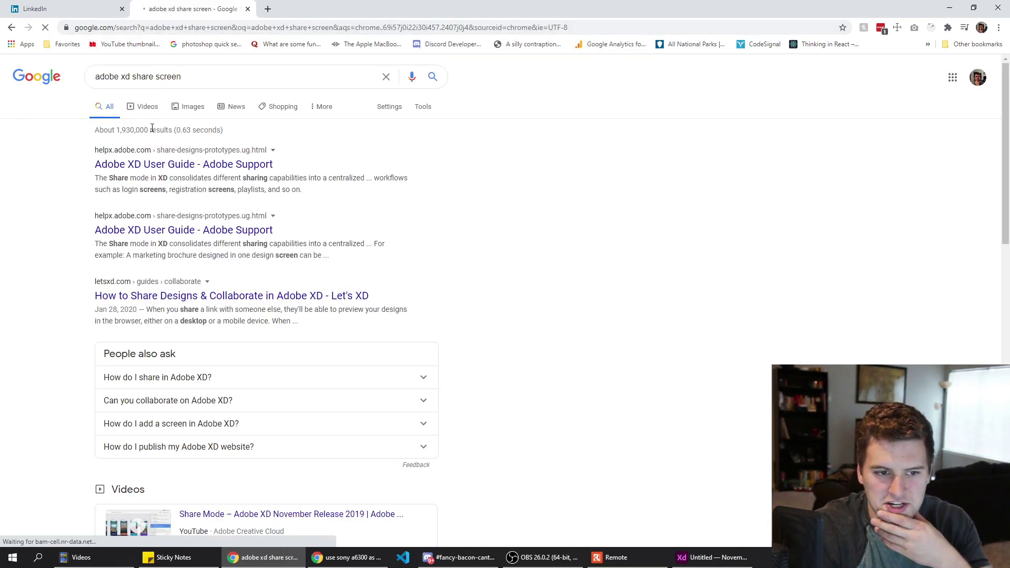
pyautogui.click(167, 173)
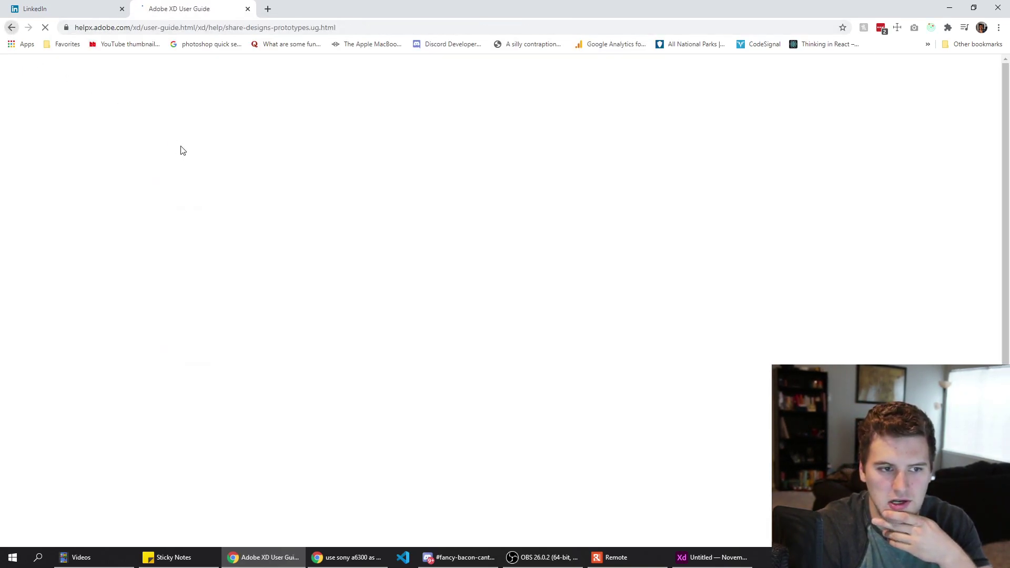
pyautogui.hotkey('alt', 'Left')
# - View the image results, preview the first Adobe XD User Guide image, and return to the quiz
pyautogui.click(142, 103)
pyautogui.click(111, 6)
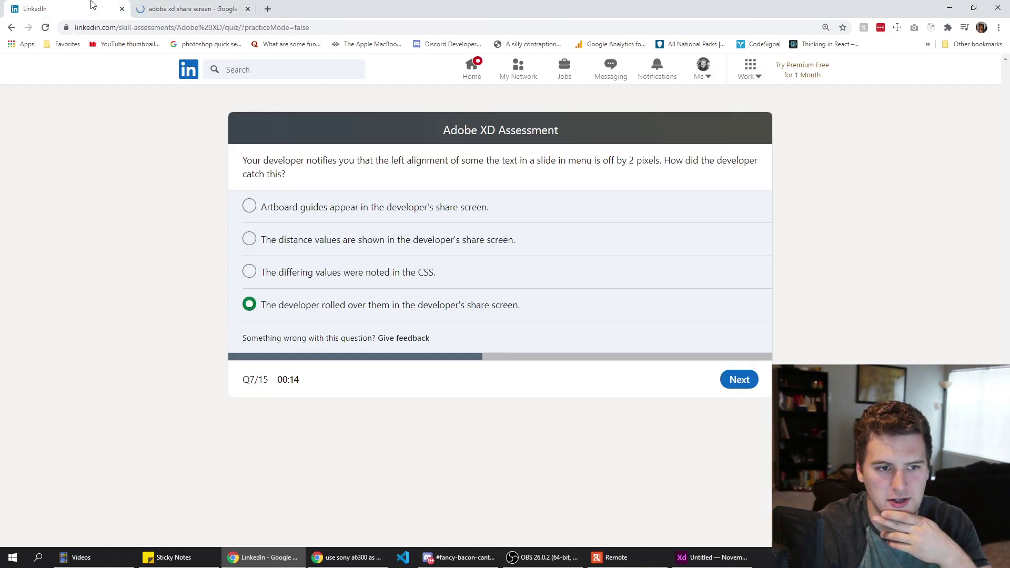
pyautogui.click(169, 8)
pyautogui.click(97, 227)
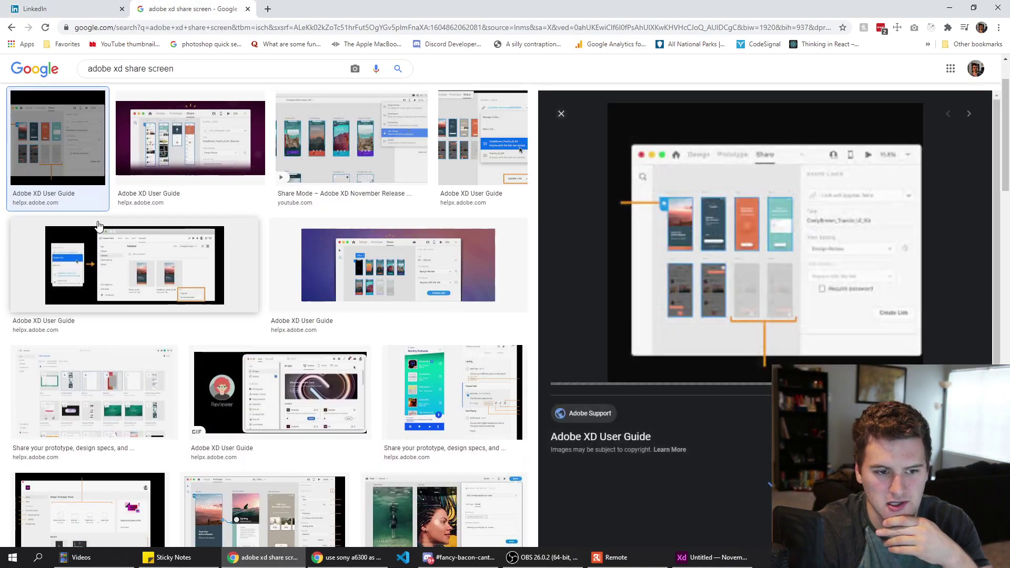
pyautogui.click(64, 9)
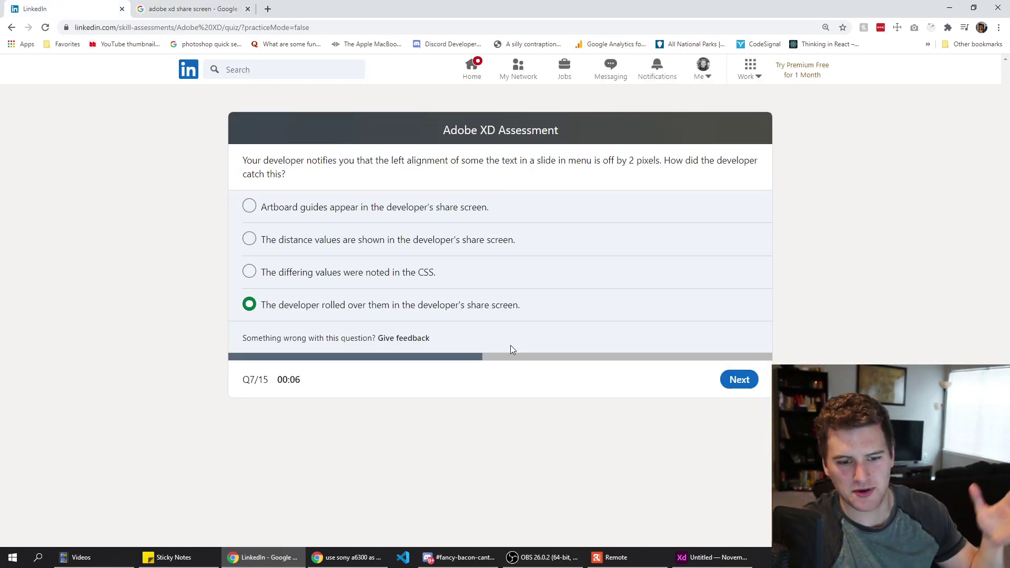
# - Submit Q7's answer to reach question 8/15 on adding Photoshop artboards
pyautogui.click(742, 380)
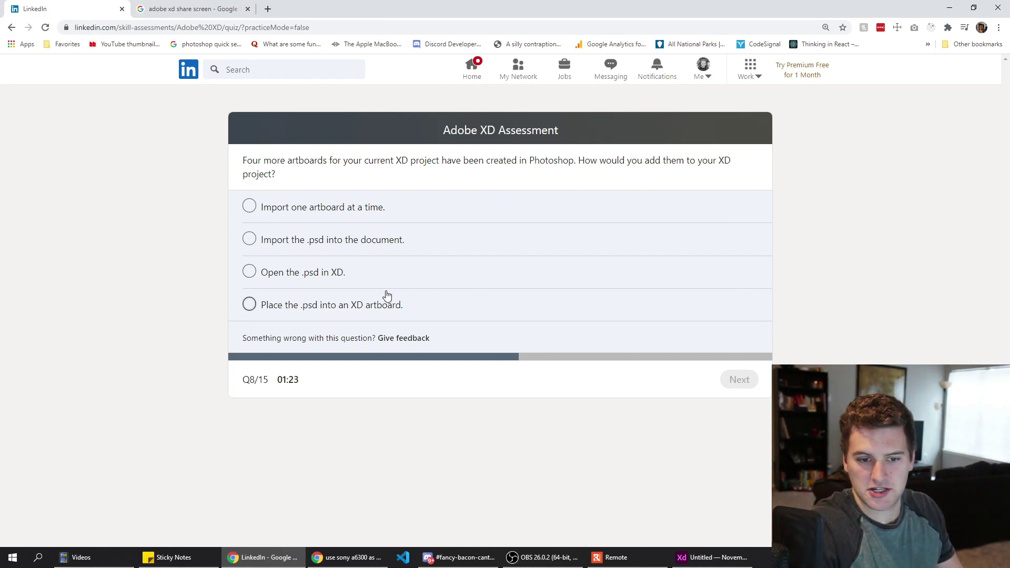
# - Answer Q8 with 'Import the .psd into the document', then try Import in Adobe XD
pyautogui.click(337, 244)
pyautogui.click(713, 557)
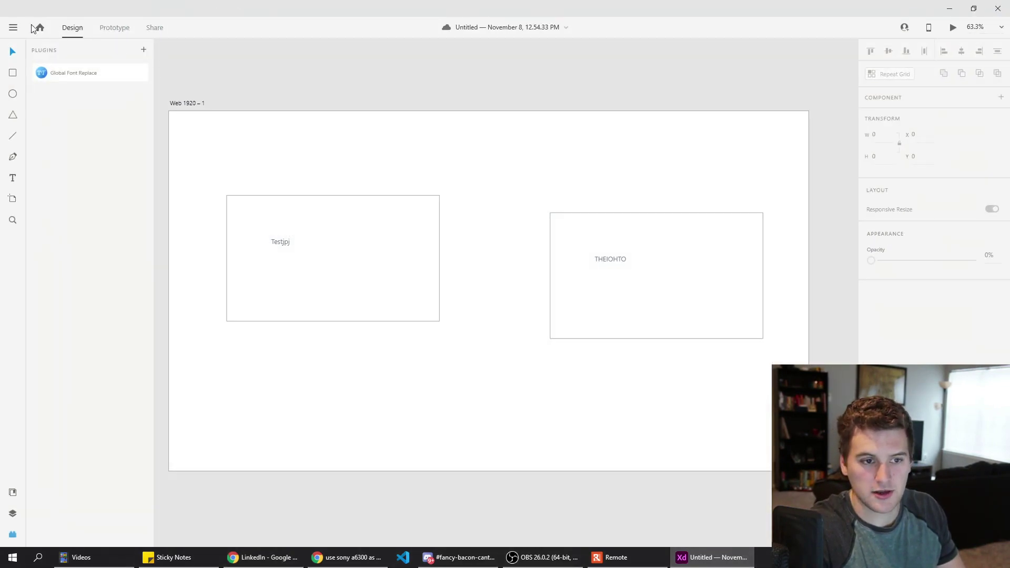
pyautogui.click(13, 29)
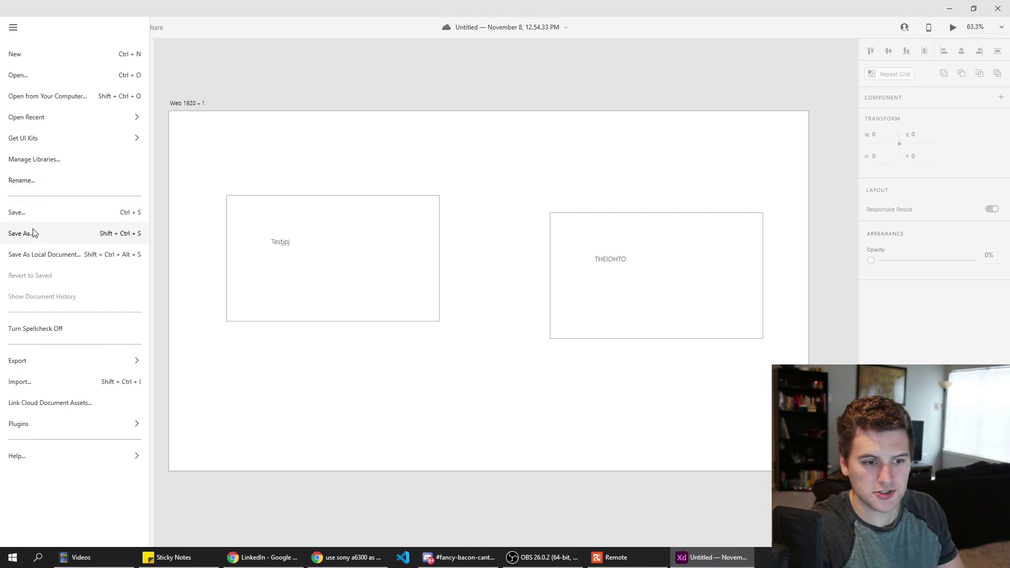
pyautogui.click(47, 386)
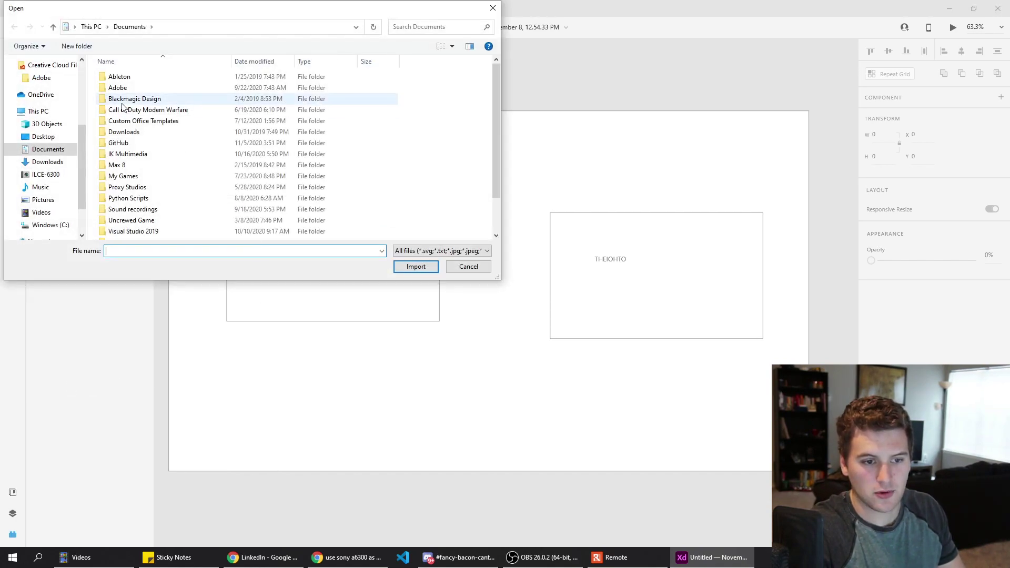
pyautogui.moveTo(198, 9); pyautogui.dragTo(95, 65)
pyautogui.press('Escape')
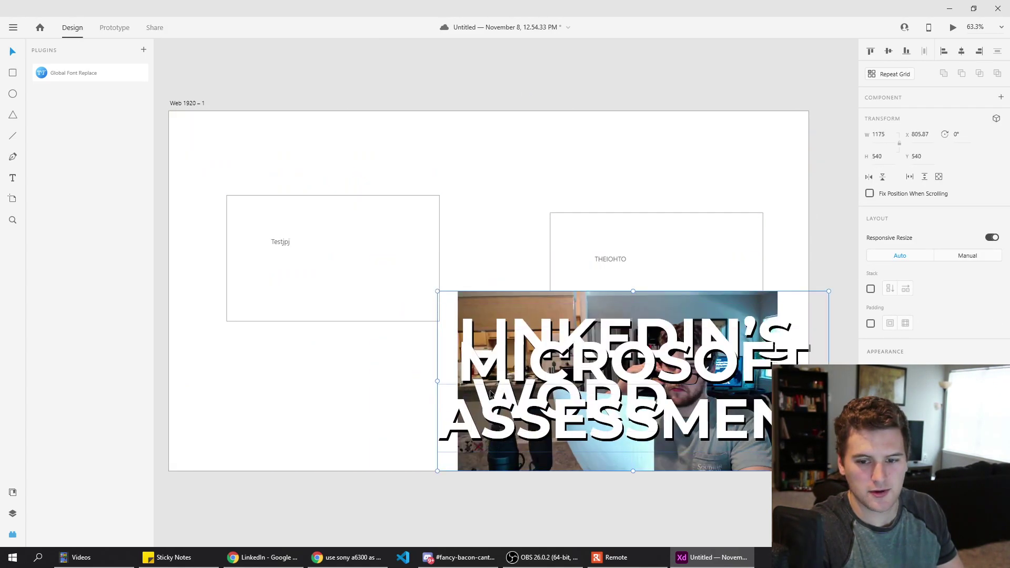
# - Move and enlarge the imported thumbnail on the artboard, then delete it
pyautogui.moveTo(532, 360); pyautogui.dragTo(467, 251)
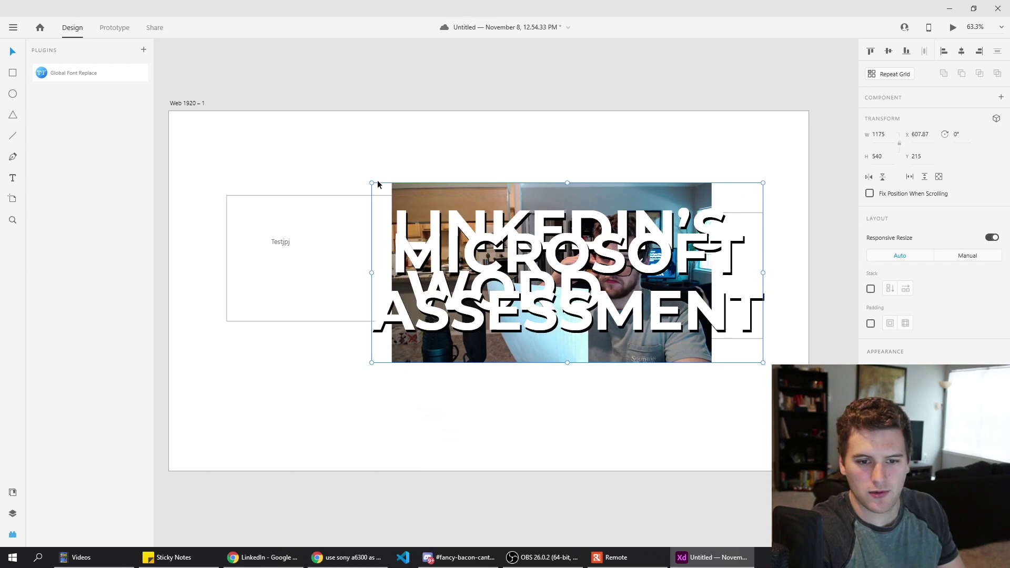
pyautogui.moveTo(375, 185); pyautogui.dragTo(212, 149)
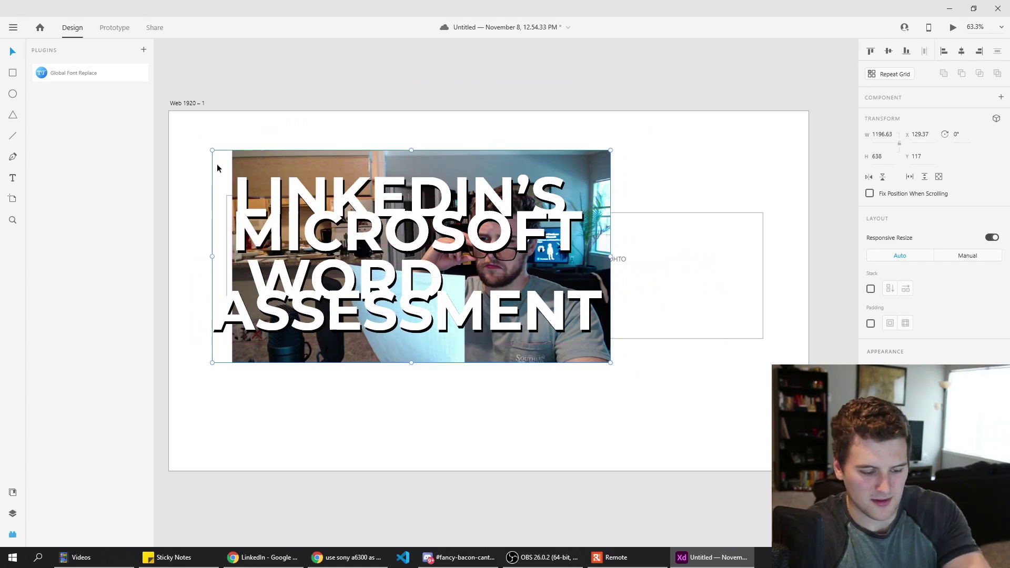
pyautogui.press('Delete')
# - Return to the quiz and submit 'Import the .psd into the document' for question 8
pyautogui.click(729, 562)
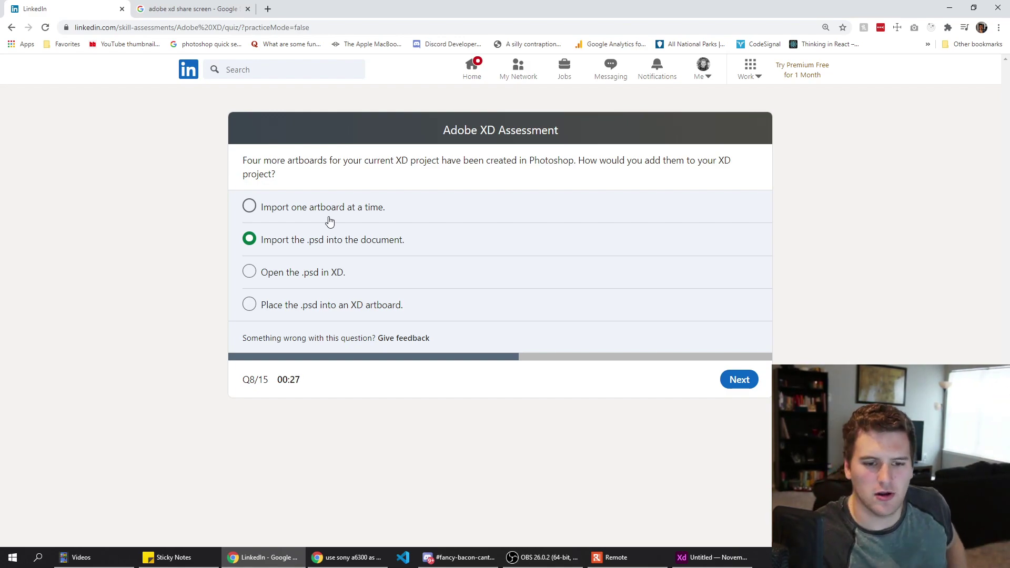
pyautogui.click(748, 380)
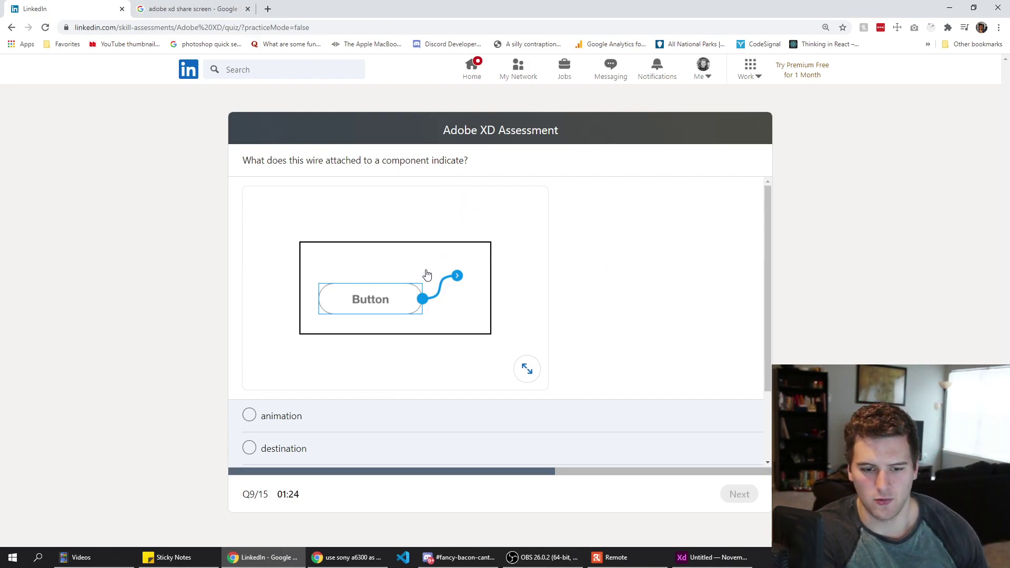
# - Try the wire-meaning options for question 9, settling on 'destination'
pyautogui.scroll(-2, 373, 282)
pyautogui.click(312, 320)
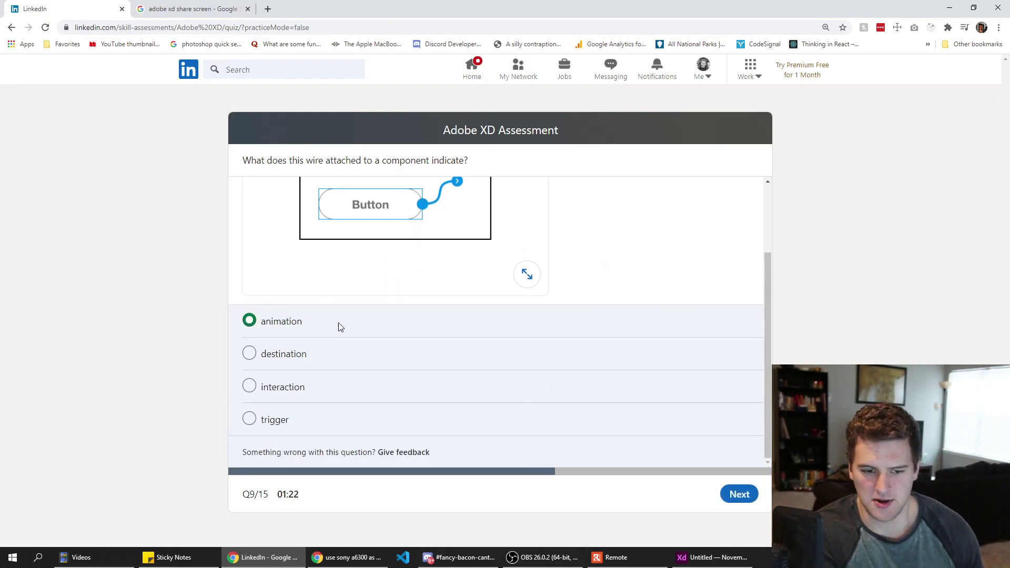
pyautogui.click(299, 362)
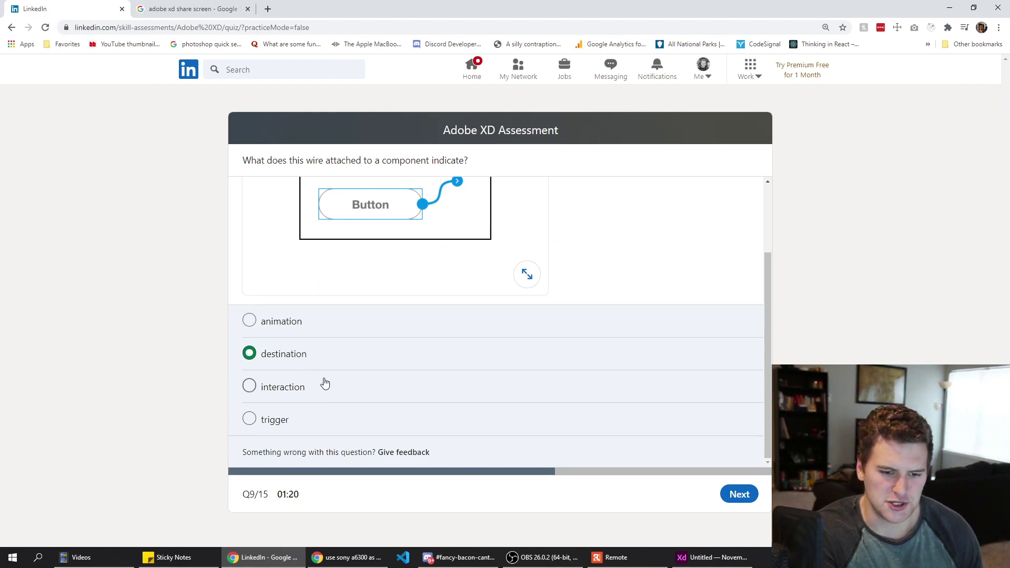
pyautogui.click(293, 390)
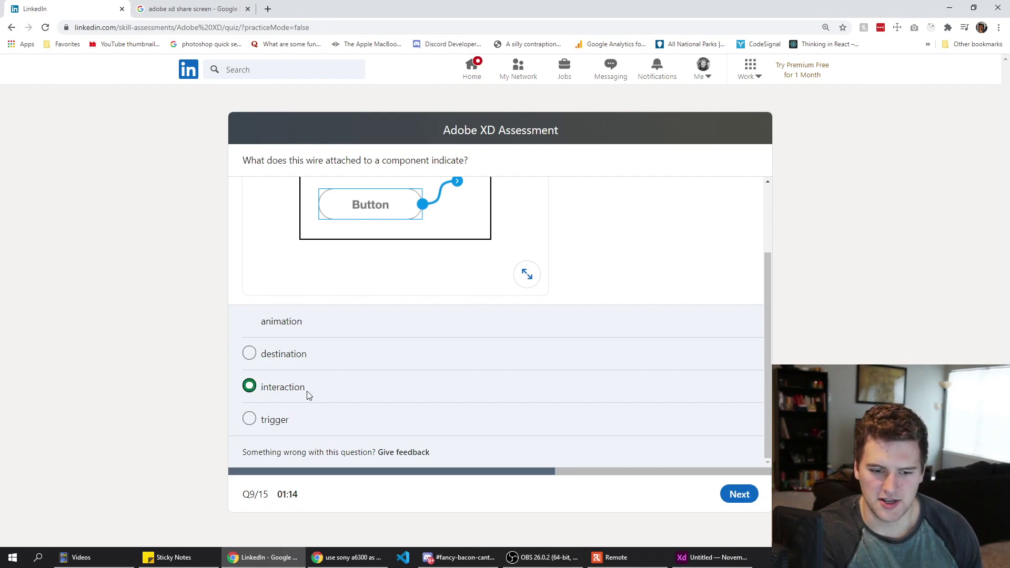
pyautogui.press('Up')
pyautogui.press('Up')
pyautogui.click(307, 431)
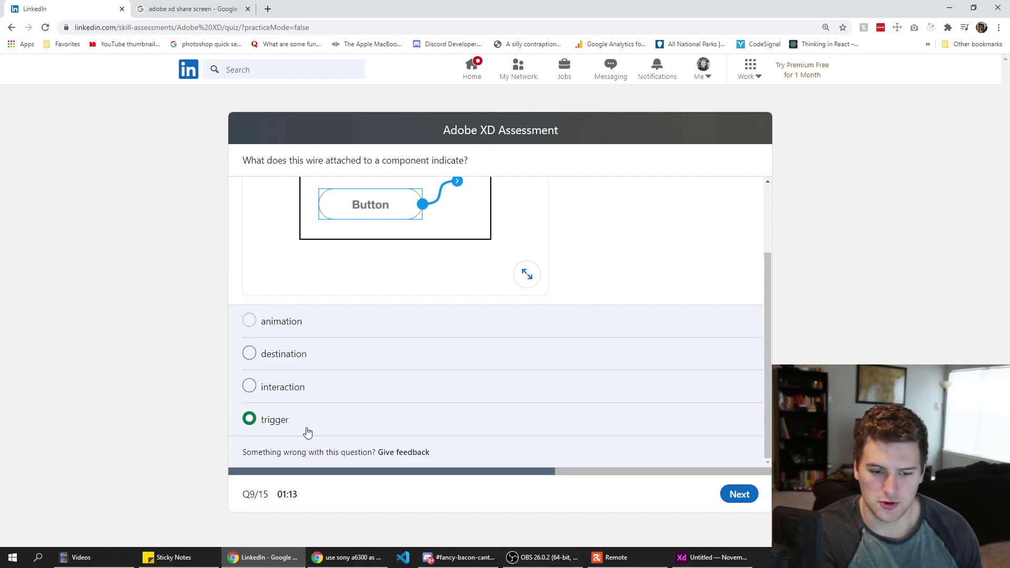
pyautogui.click(289, 350)
# - Check the XD document, then submit question 9 with 'destination'
pyautogui.scroll(2, 395, 354)
pyautogui.hotkey('alt', 'Tab')
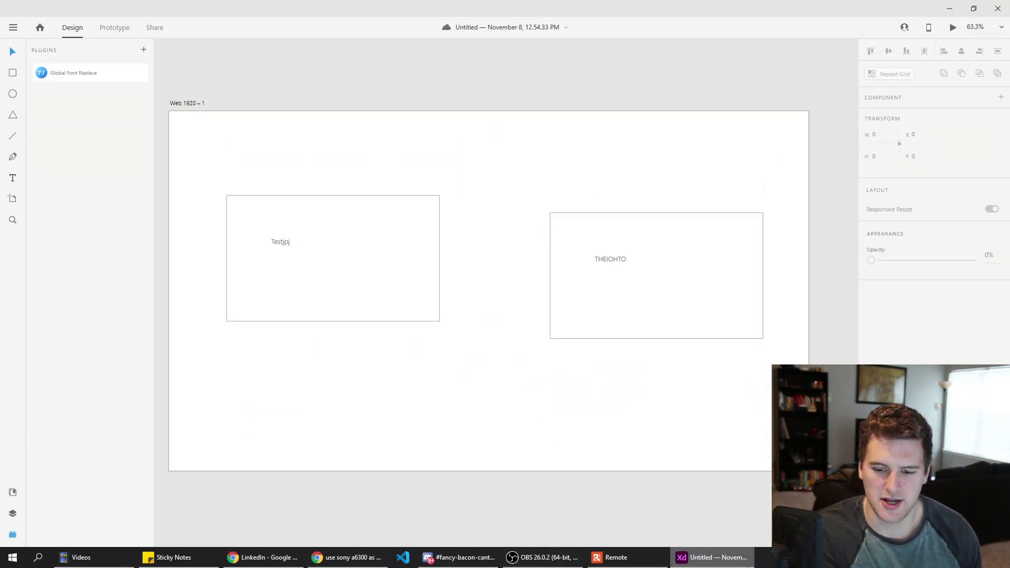
pyautogui.hotkey('alt', 'Tab')
pyautogui.scroll(-2, 401, 431)
pyautogui.click(747, 498)
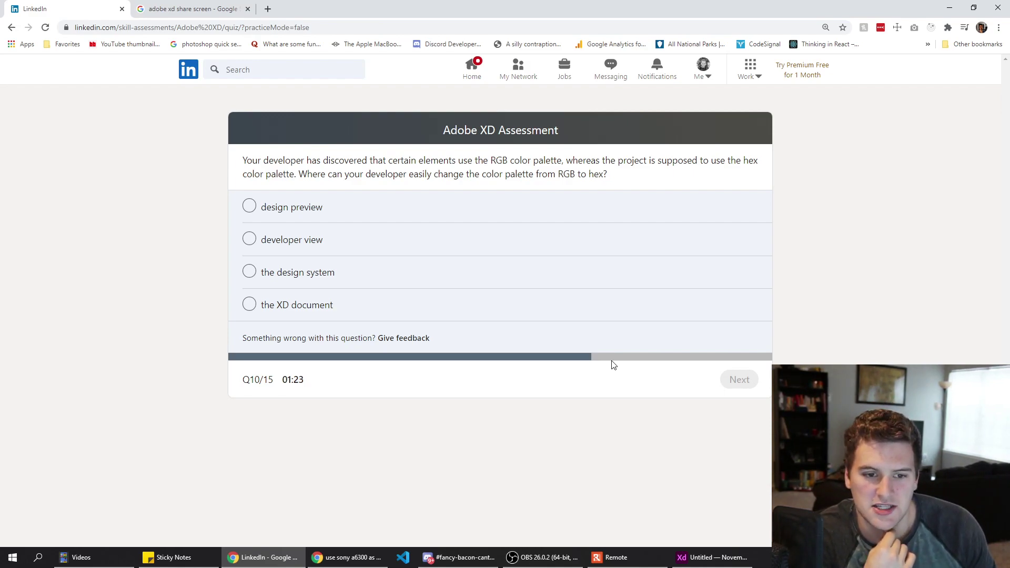
# - Fill both placeholder rectangles in Adobe XD with solid red
pyautogui.click(712, 557)
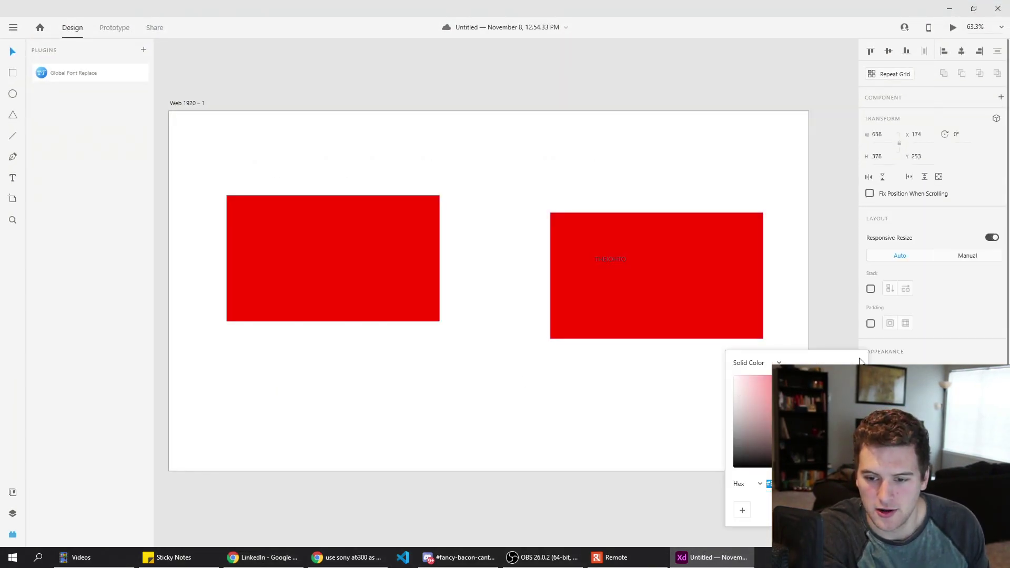
pyautogui.click(830, 220)
pyautogui.click(338, 256)
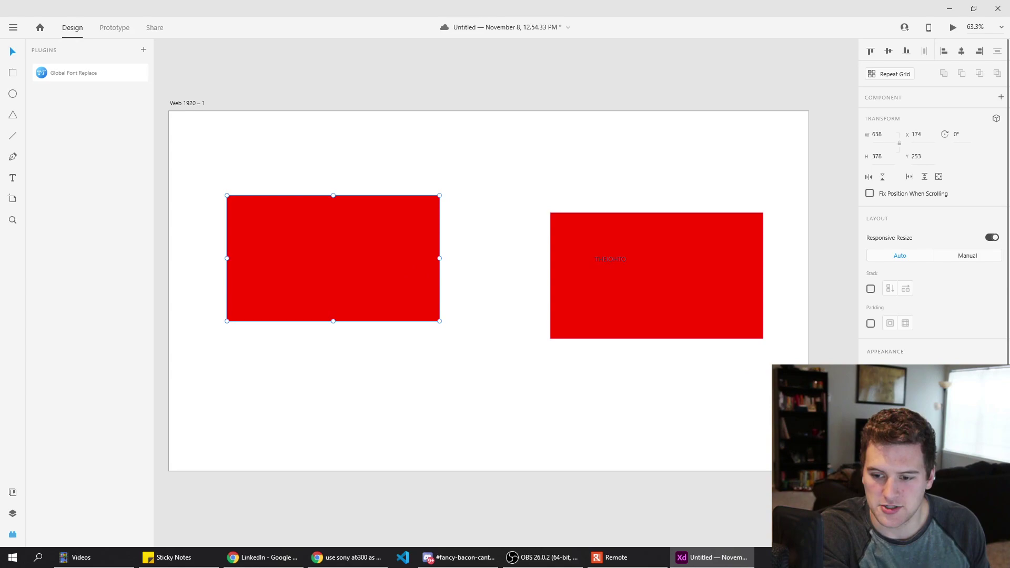
# - Switch the colour picker's mode through RGB and HSB, ending on RGB, then return to the quiz
pyautogui.click(761, 485)
pyautogui.click(731, 483)
pyautogui.click(759, 485)
pyautogui.click(746, 500)
pyautogui.click(759, 485)
pyautogui.click(751, 473)
pyautogui.hotkey('alt', 'Tab')
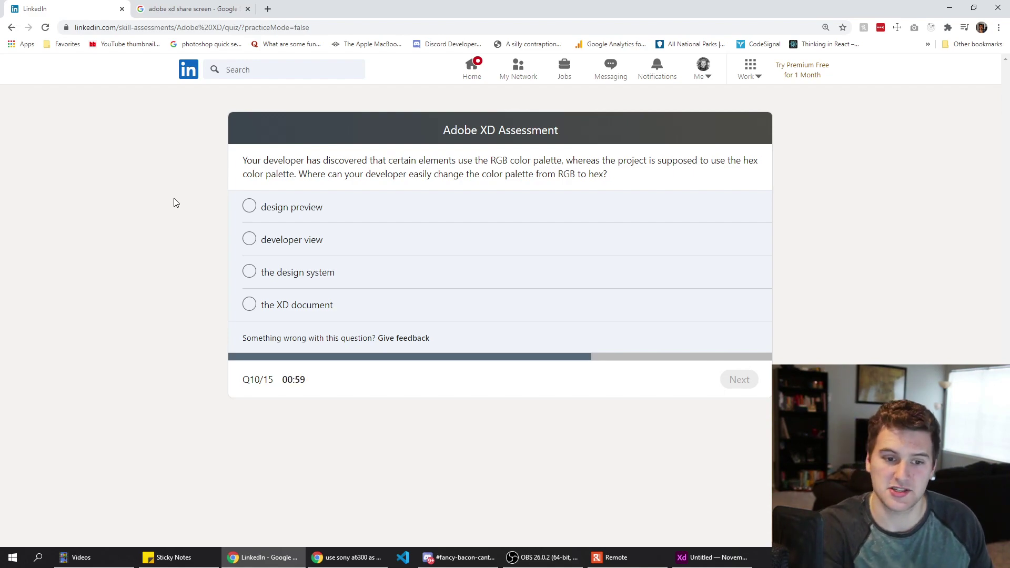
# - Answer question 10 with 'the XD document' after checking the red rectangles, and submit it
pyautogui.click(324, 314)
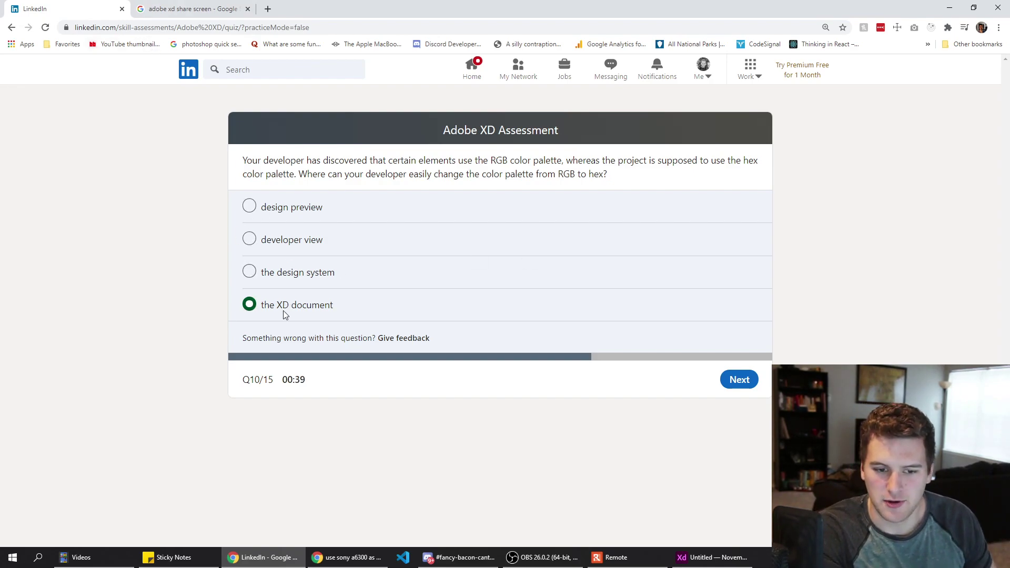
pyautogui.click(741, 555)
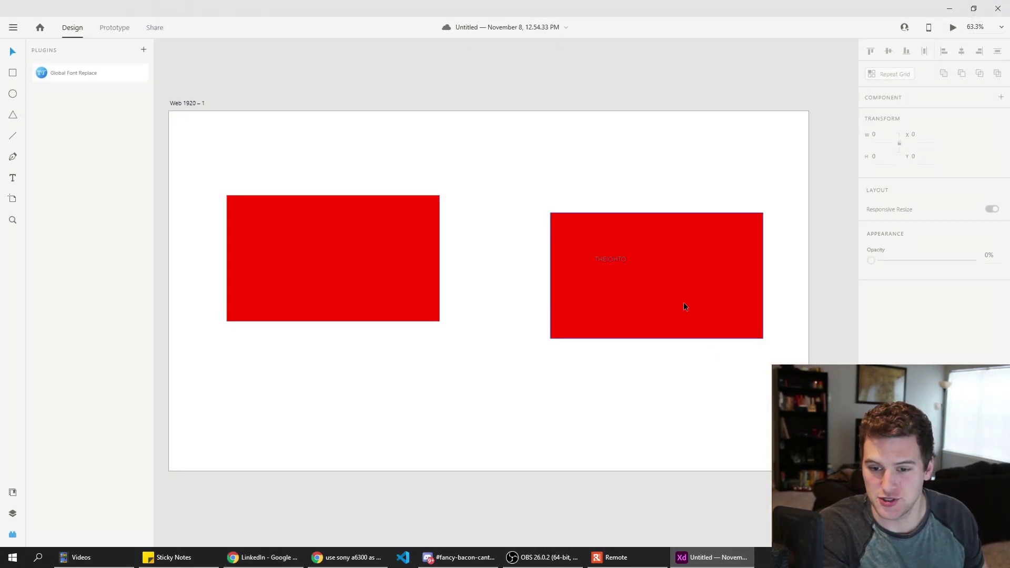
pyautogui.hotkey('alt', 'Tab')
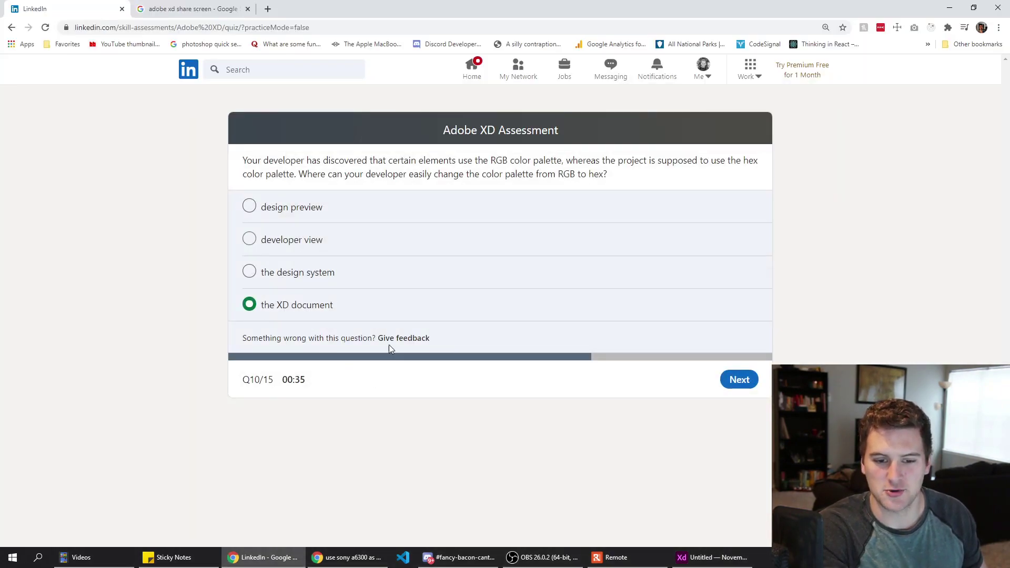
pyautogui.click(737, 382)
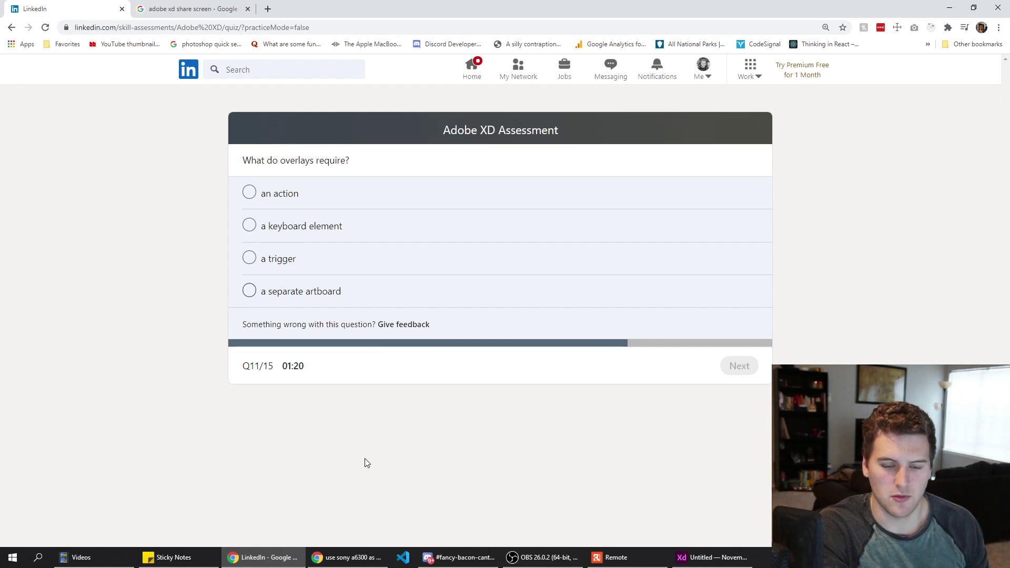
# - Move the right rectangle onto the left one and make it a component with Ctrl+K
pyautogui.hotkey('alt', 'Tab')
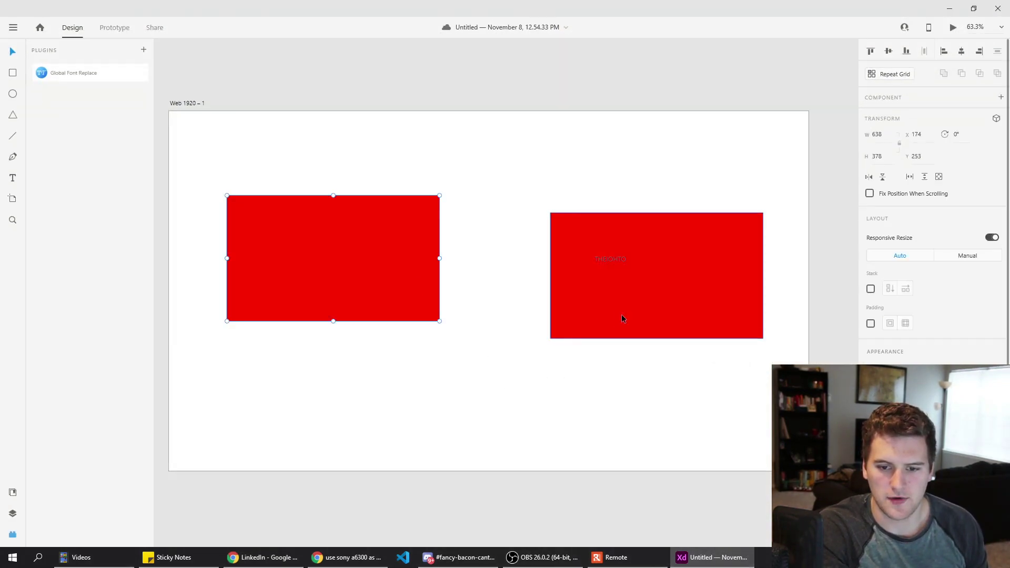
pyautogui.moveTo(622, 315); pyautogui.dragTo(311, 300)
pyautogui.hotkey('ctrl', 'k')
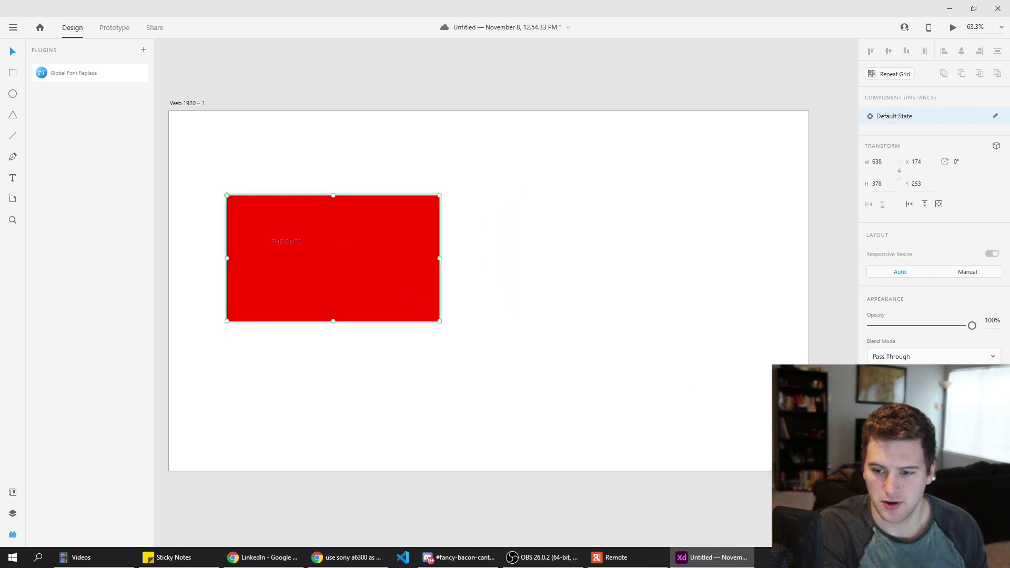
# - Recolour the component's fill an opaque dark red and stack it over the red rectangle
pyautogui.click(876, 389)
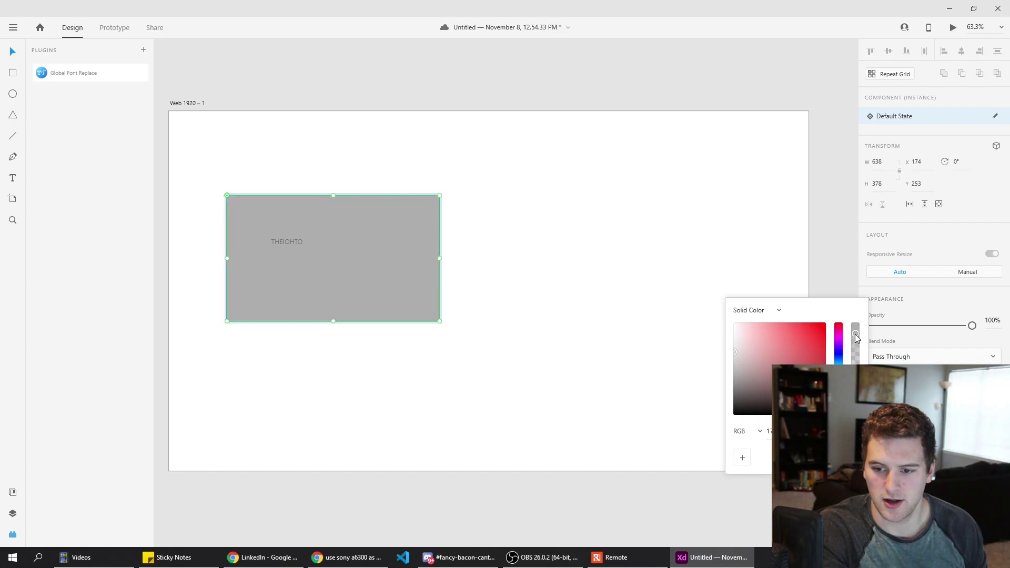
pyautogui.moveTo(856, 323)
pyautogui.mouseDown()
pyautogui.moveTo(855, 363)
pyautogui.moveTo(856, 353)
pyautogui.mouseUp()
pyautogui.click(807, 361)
pyautogui.moveTo(754, 405); pyautogui.dragTo(742, 413)
pyautogui.click(576, 512)
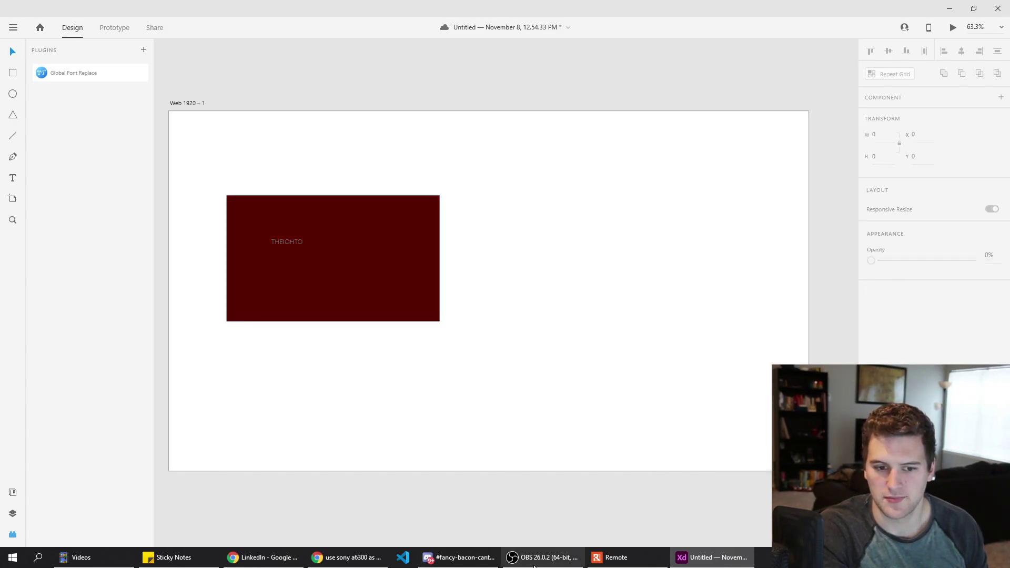
pyautogui.click(388, 251)
pyautogui.moveTo(388, 251)
pyautogui.mouseDown()
pyautogui.moveTo(395, 256)
pyautogui.moveTo(377, 266)
pyautogui.moveTo(363, 300)
pyautogui.moveTo(379, 287)
pyautogui.moveTo(377, 261)
pyautogui.mouseUp()
pyautogui.hotkey('alt', 'Tab')
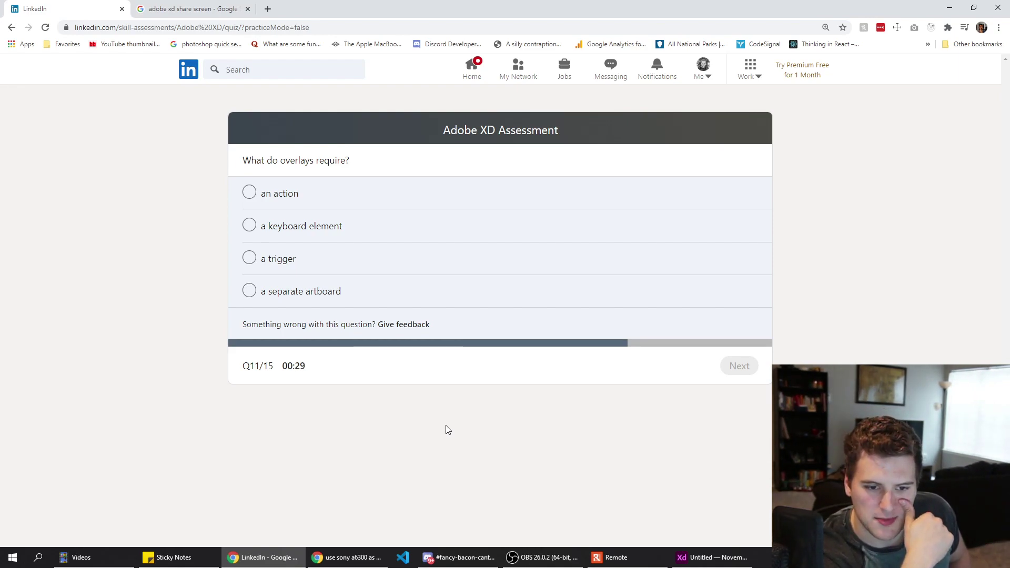
# - Submit question 11 with 'a separate artboard' and pick 'Shift-click each object and paste the interaction' for question 12
pyautogui.click(363, 295)
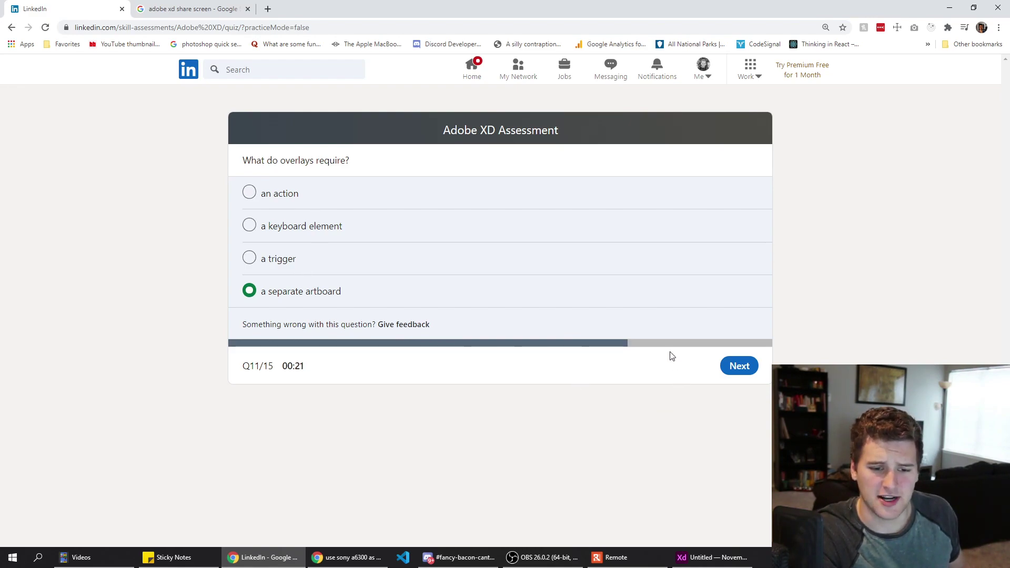
pyautogui.click(734, 368)
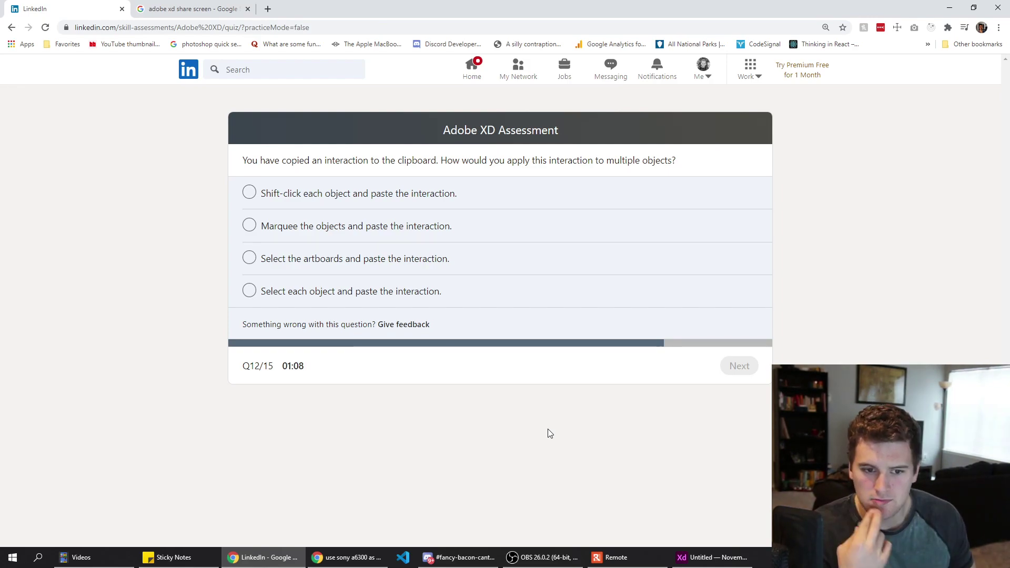
pyautogui.click(381, 198)
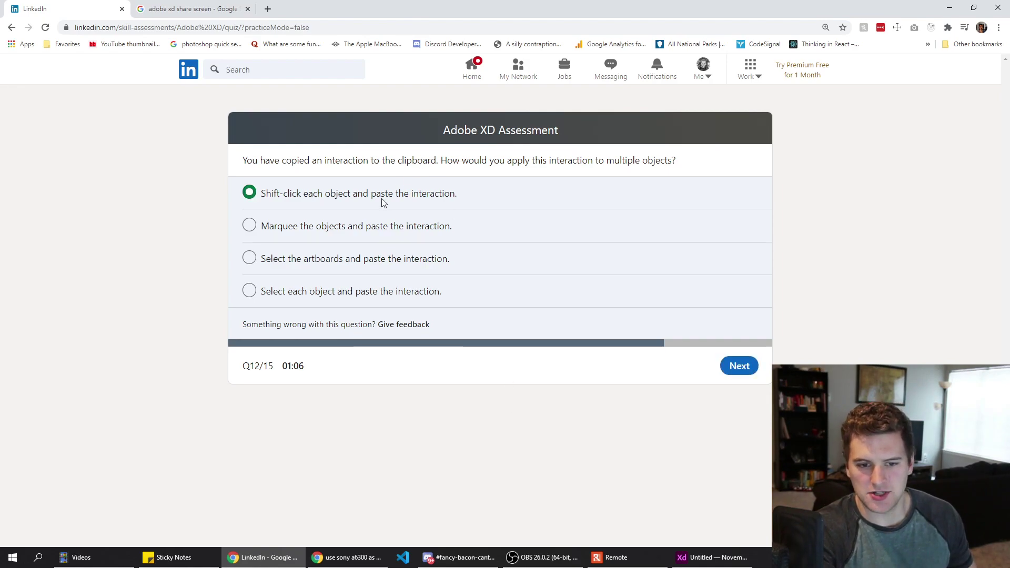
# - Place a copy of the rectangle to the right and Shift-select it with the red rectangle
pyautogui.click(712, 558)
pyautogui.moveTo(336, 288); pyautogui.dragTo(682, 315)
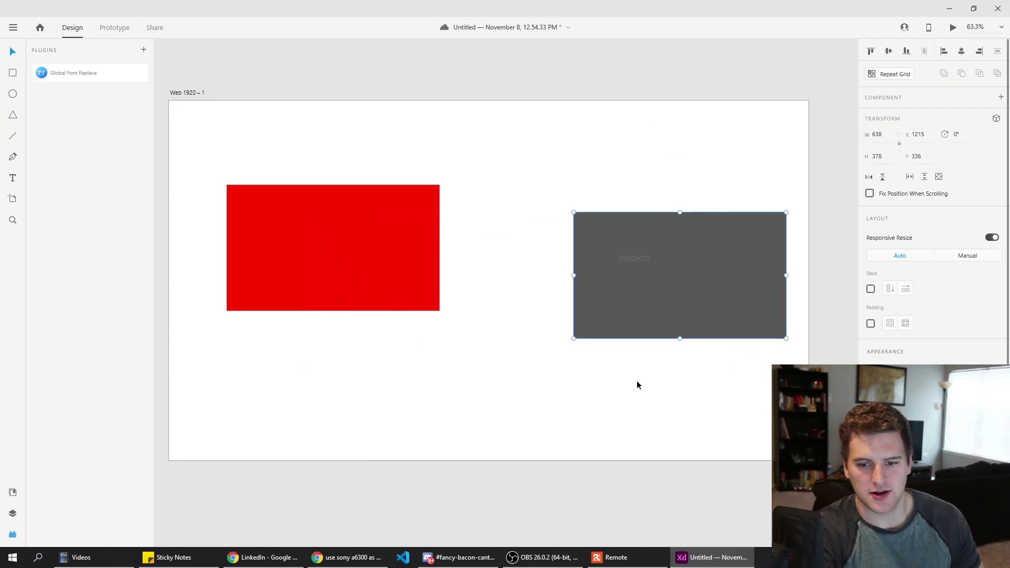
pyautogui.click(636, 261)
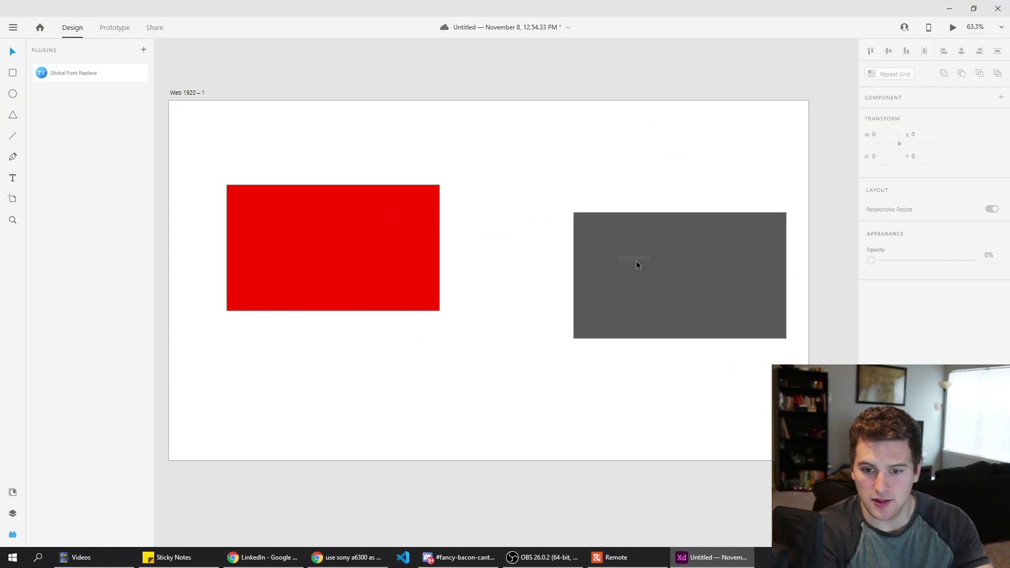
pyautogui.keyDown('shift'); pyautogui.click(396, 274); pyautogui.keyUp('shift')
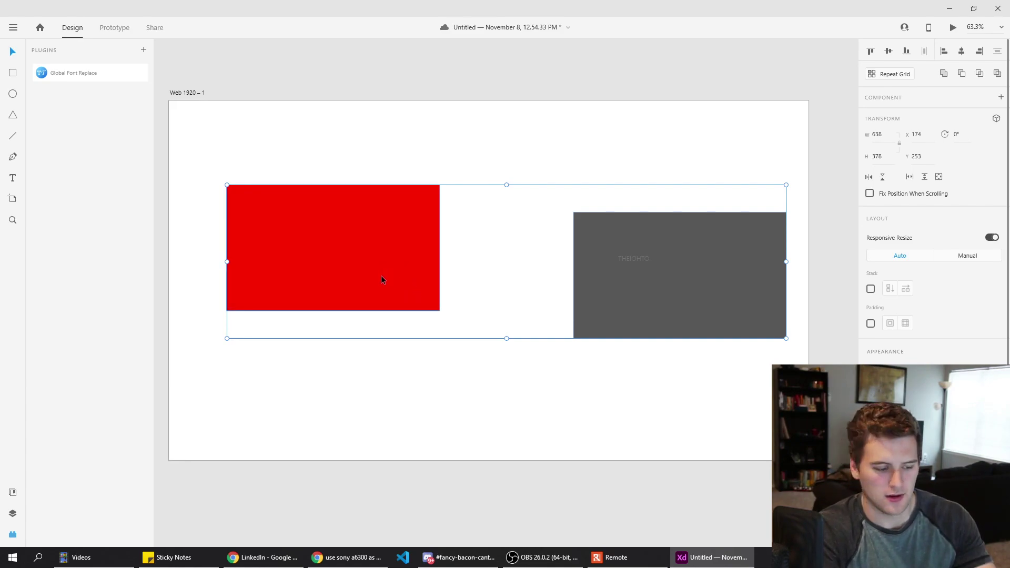
# - Duplicate and paste the red-grey rectangle pair, moving the copies toward the top of the artboard
pyautogui.hotkey('ctrl', 'd')
pyautogui.hotkey('ctrl', 'v')
pyautogui.click(681, 309)
pyautogui.moveTo(680, 309); pyautogui.dragTo(626, 137)
pyautogui.moveTo(402, 263); pyautogui.dragTo(657, 160)
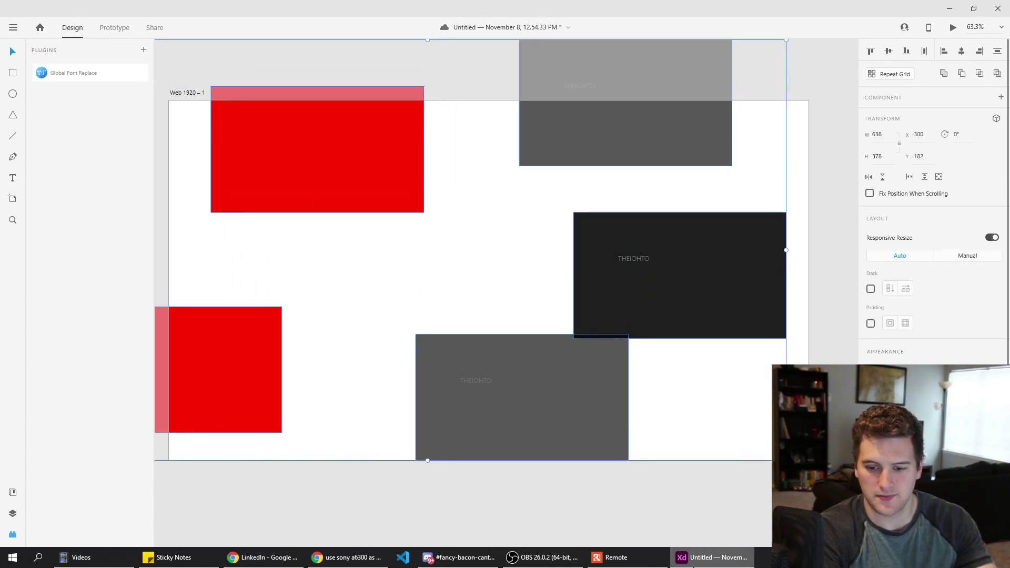
pyautogui.hotkey('ctrl', 'v')
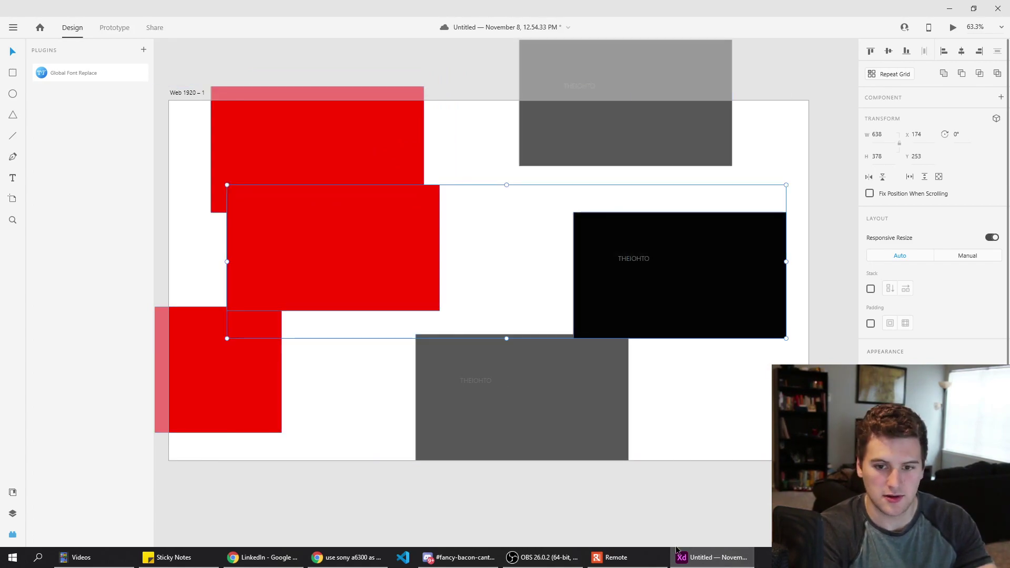
pyautogui.click(684, 557)
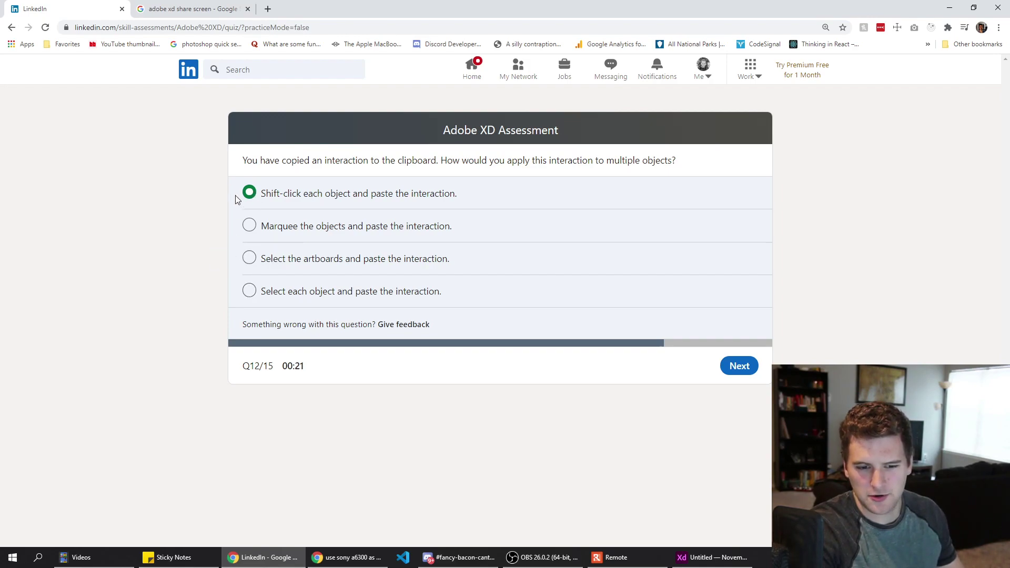
# - Advance to question 13 and choose 'Designed at 1X' for exporting the 50% low-res asset
pyautogui.click(740, 366)
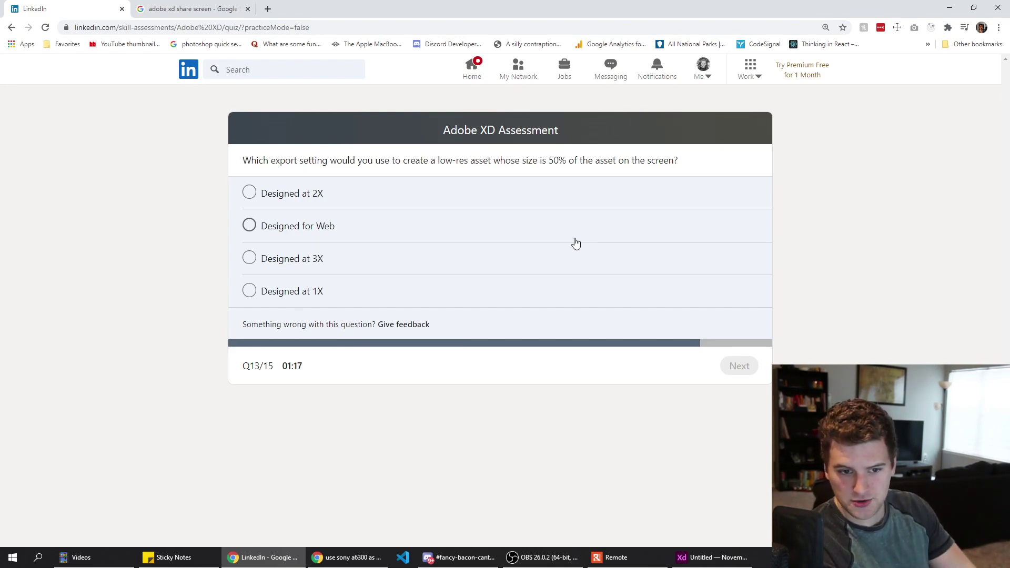
pyautogui.click(295, 294)
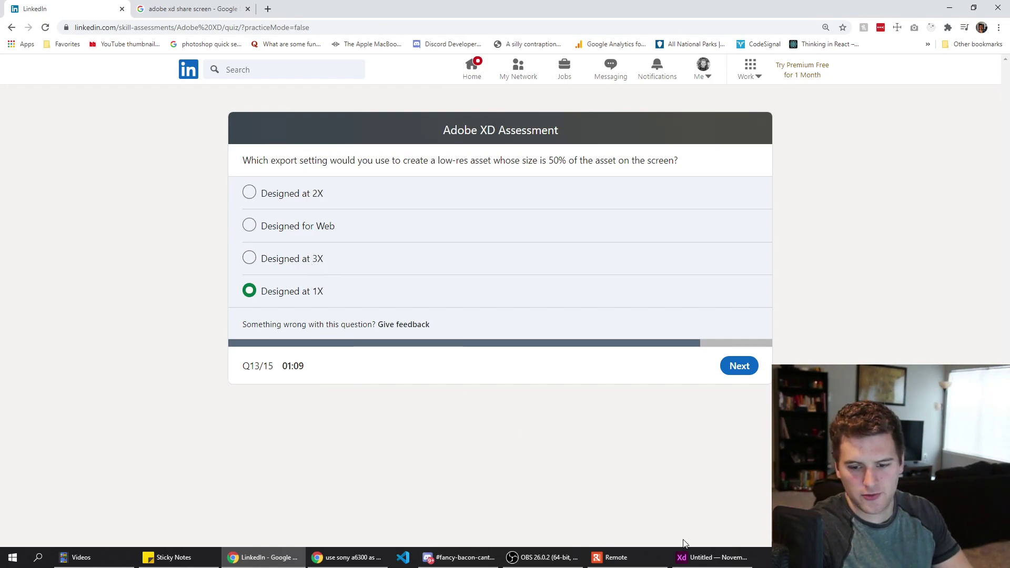
# - Move the hidden grey rectangle up-left and open export settings for the selection
pyautogui.click(712, 558)
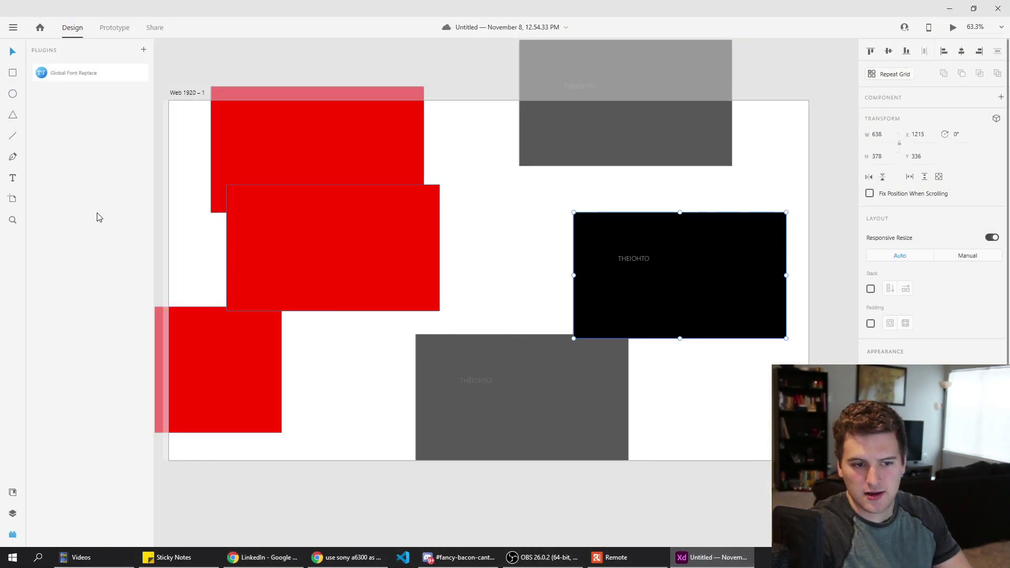
pyautogui.moveTo(654, 305); pyautogui.dragTo(494, 248)
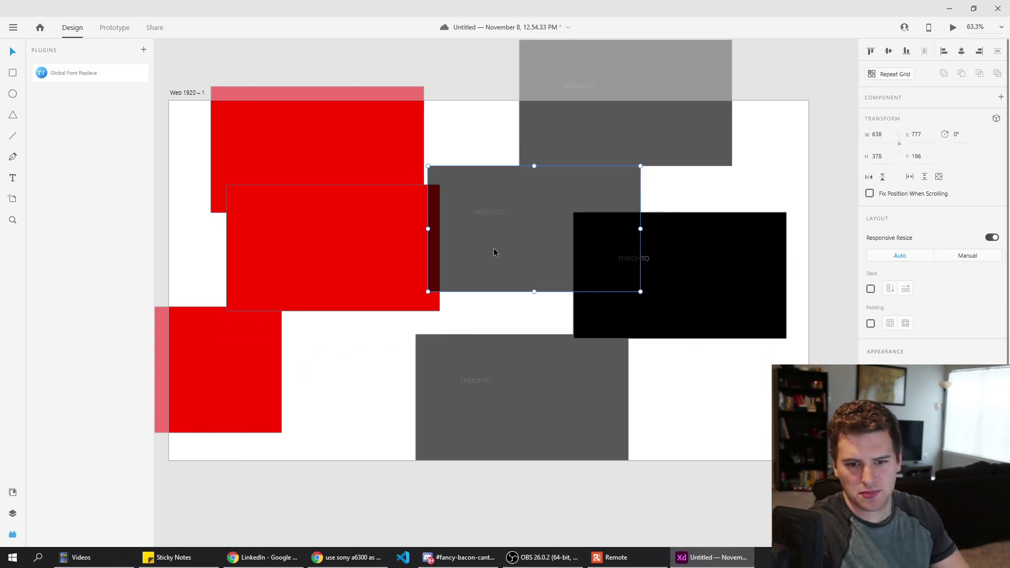
pyautogui.click(13, 27)
pyautogui.moveTo(47, 367)
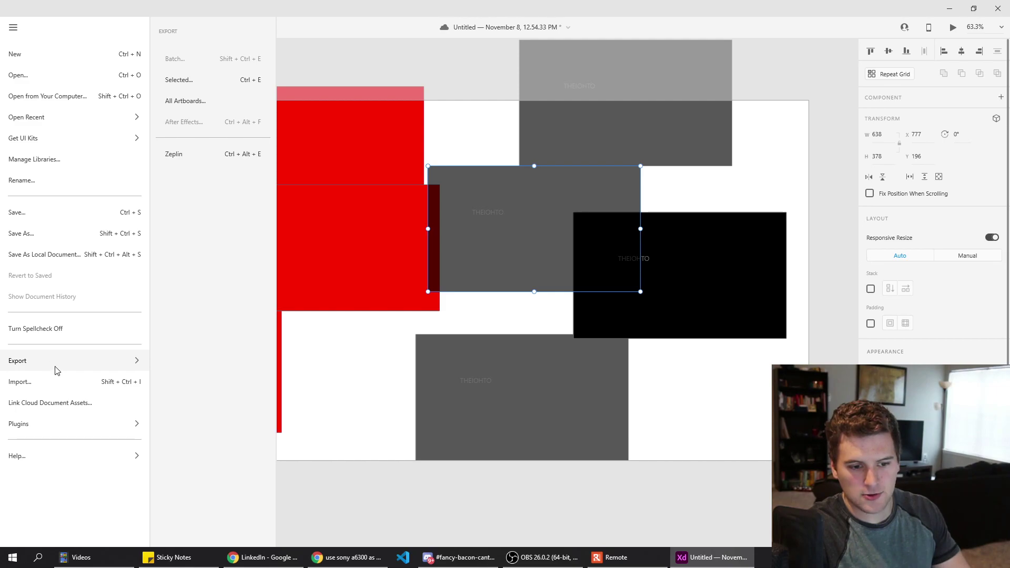
pyautogui.click(179, 80)
pyautogui.click(592, 366)
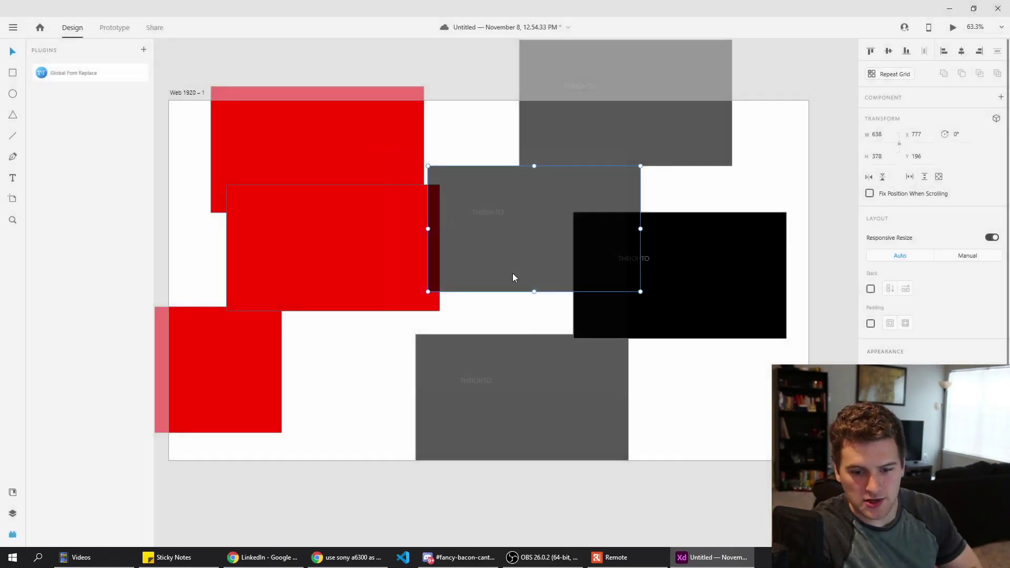
pyautogui.hotkey('ctrl', 'e')
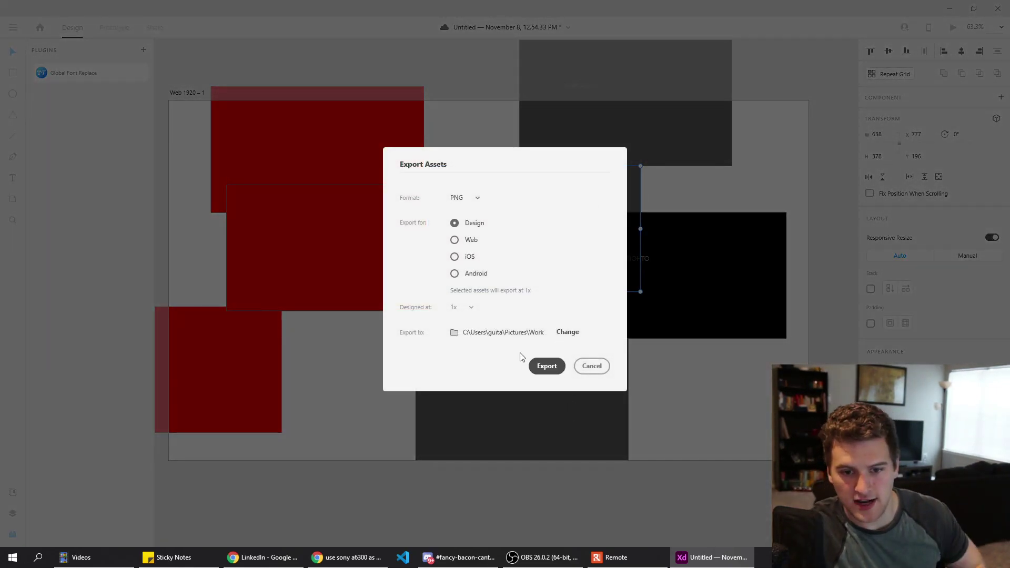
# - Try PNG export for Web designed at 1x, then iOS, before checking the quiz
pyautogui.click(463, 198)
pyautogui.click(464, 206)
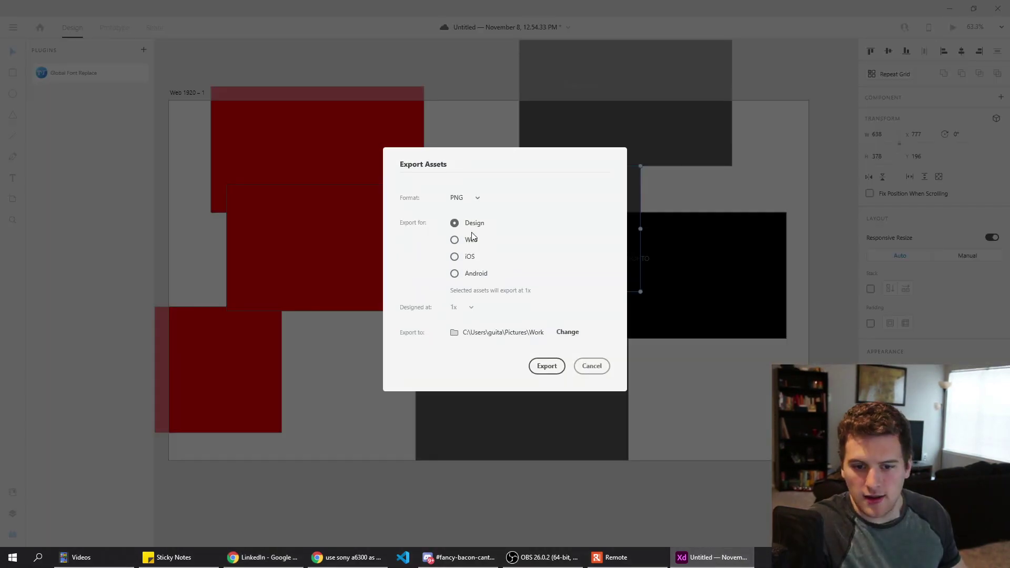
pyautogui.click(471, 240)
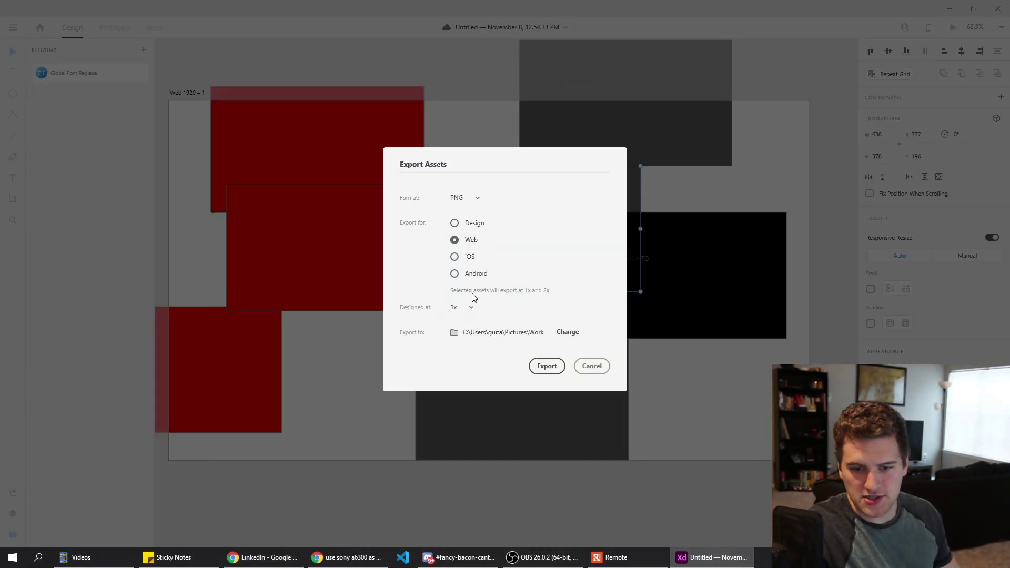
pyautogui.click(472, 307)
pyautogui.click(502, 309)
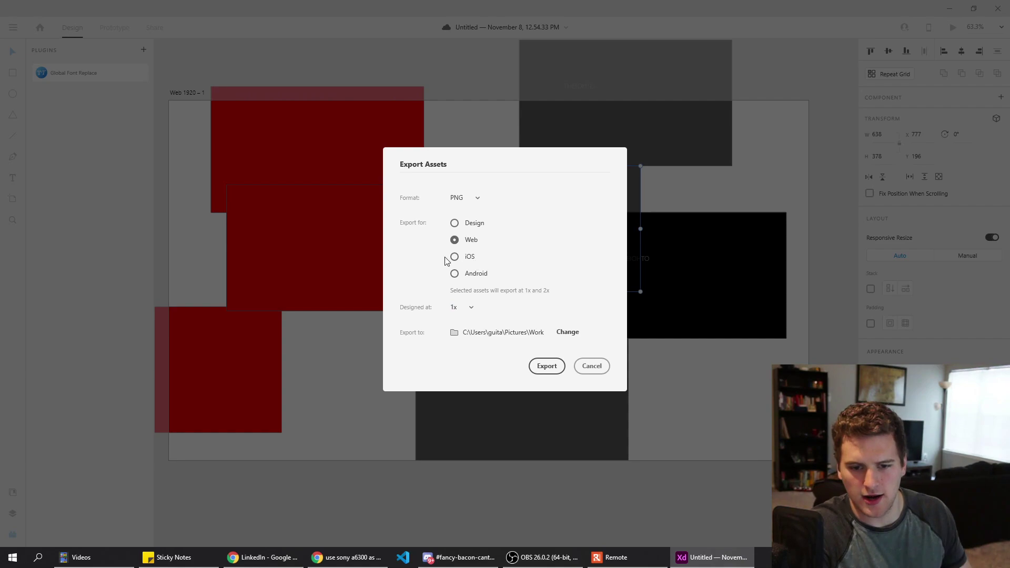
pyautogui.click(463, 263)
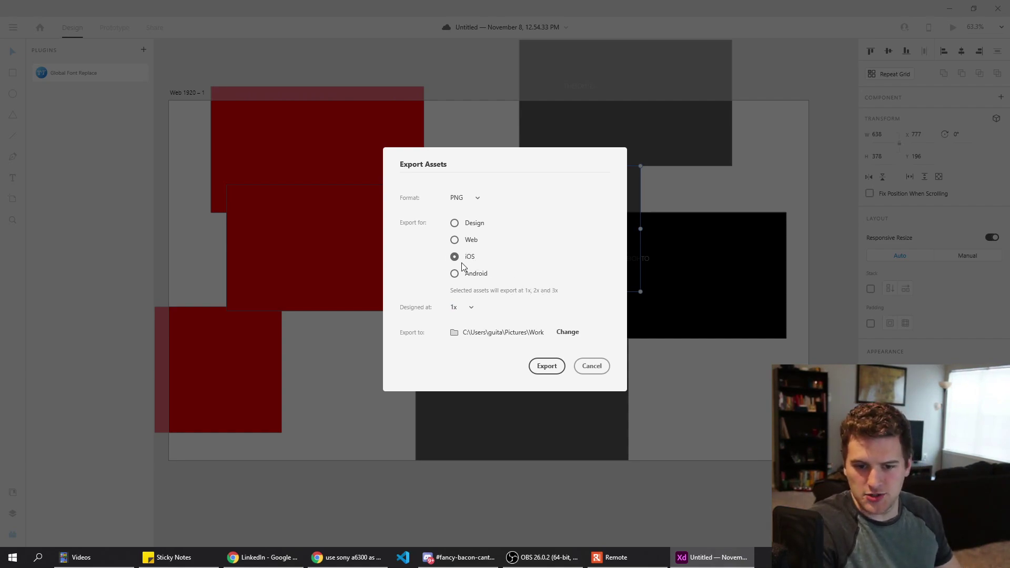
pyautogui.click(684, 557)
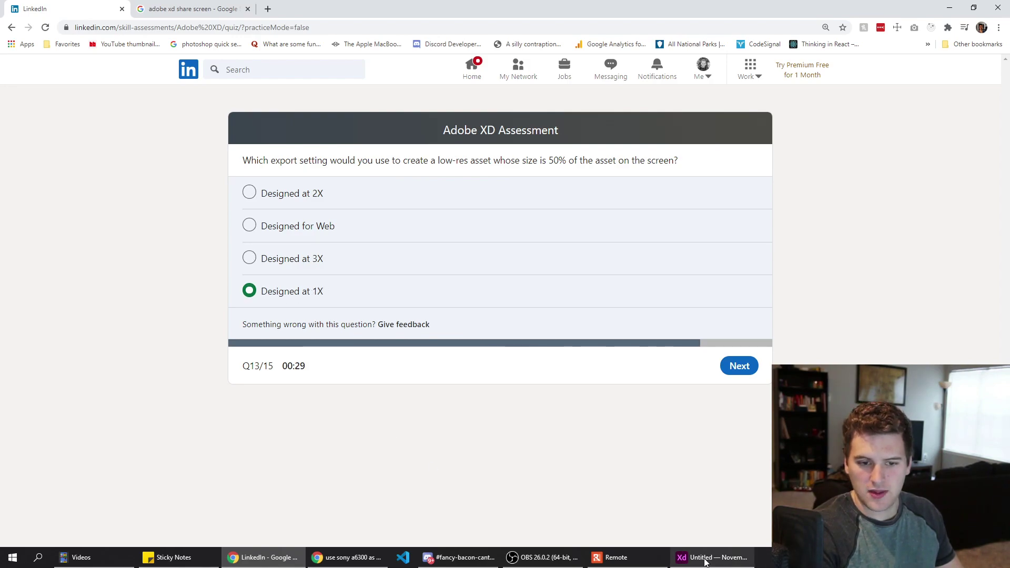
# - Set the export back to PNG for Web designed at 1x, then return to the quiz
pyautogui.click(712, 558)
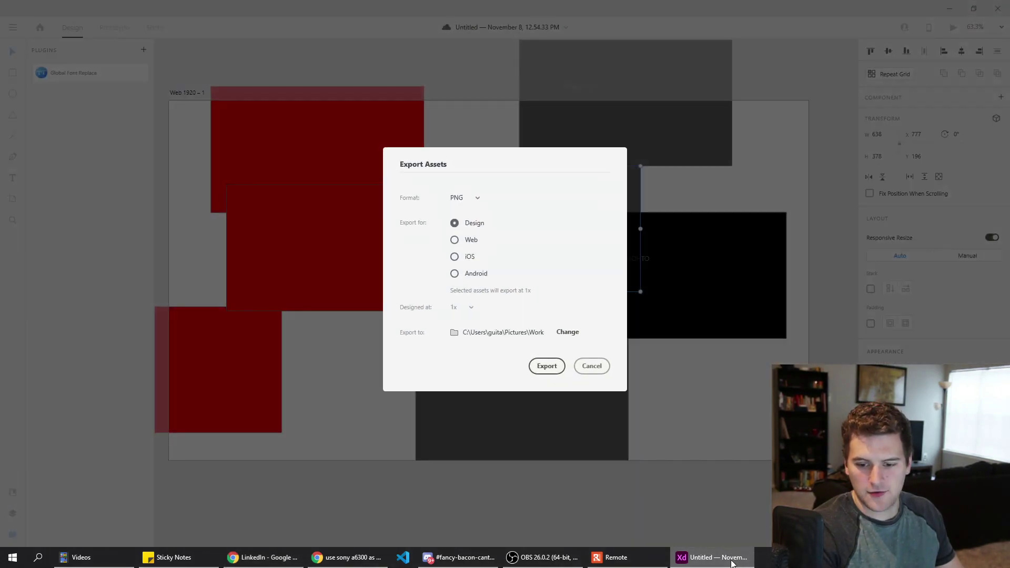
pyautogui.click(470, 241)
pyautogui.click(469, 199)
pyautogui.click(467, 198)
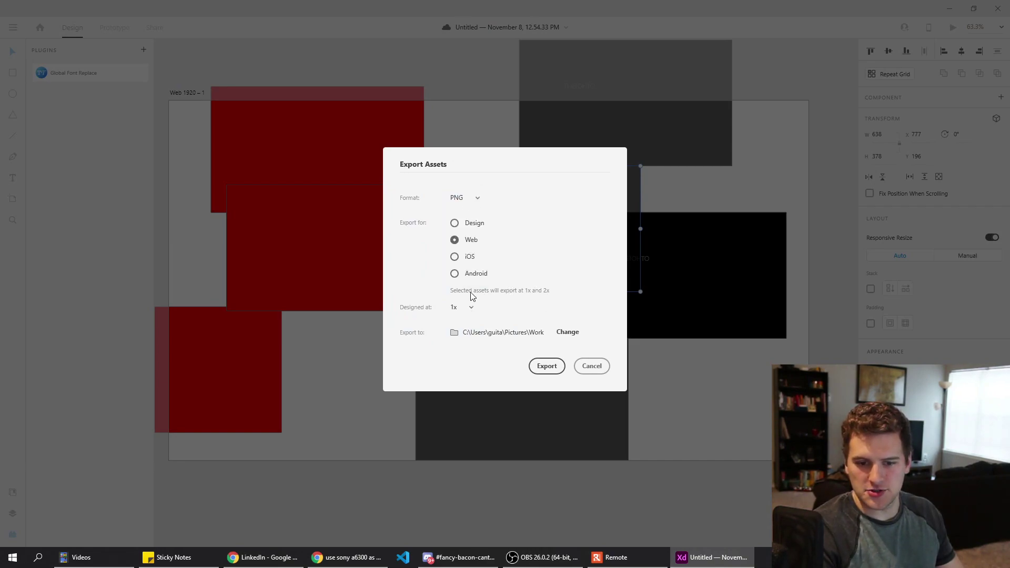
pyautogui.click(473, 309)
pyautogui.click(475, 311)
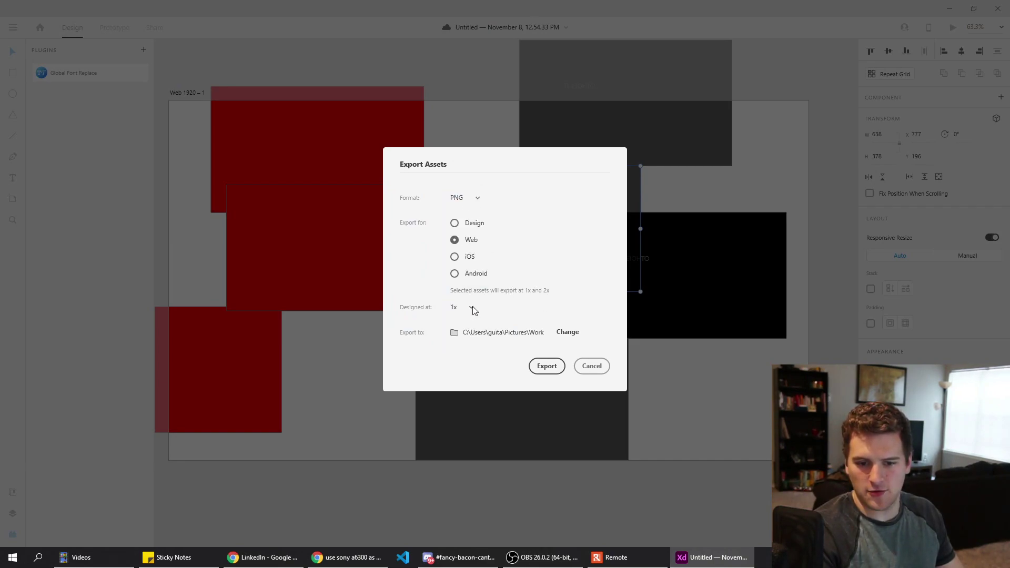
pyautogui.click(473, 199)
pyautogui.click(473, 199)
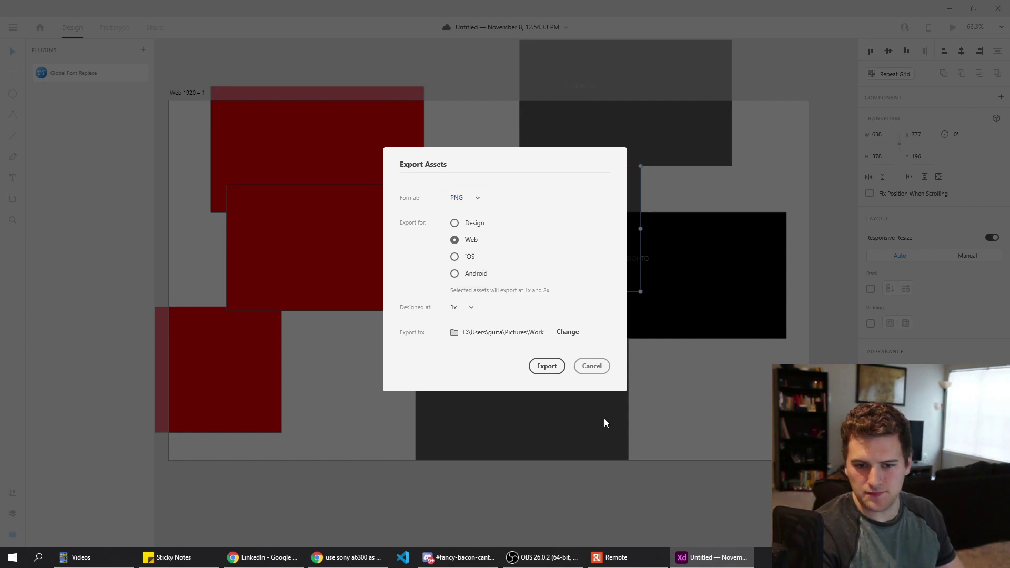
pyautogui.click(719, 556)
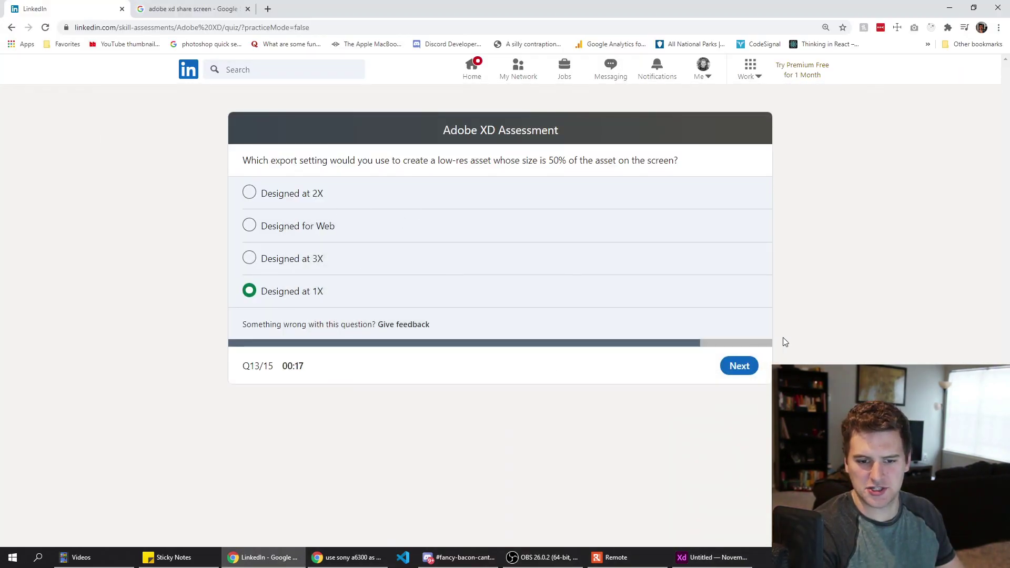
# - Advance to question 14, choose 'Hover', and bring Adobe XD back to the front
pyautogui.click(753, 366)
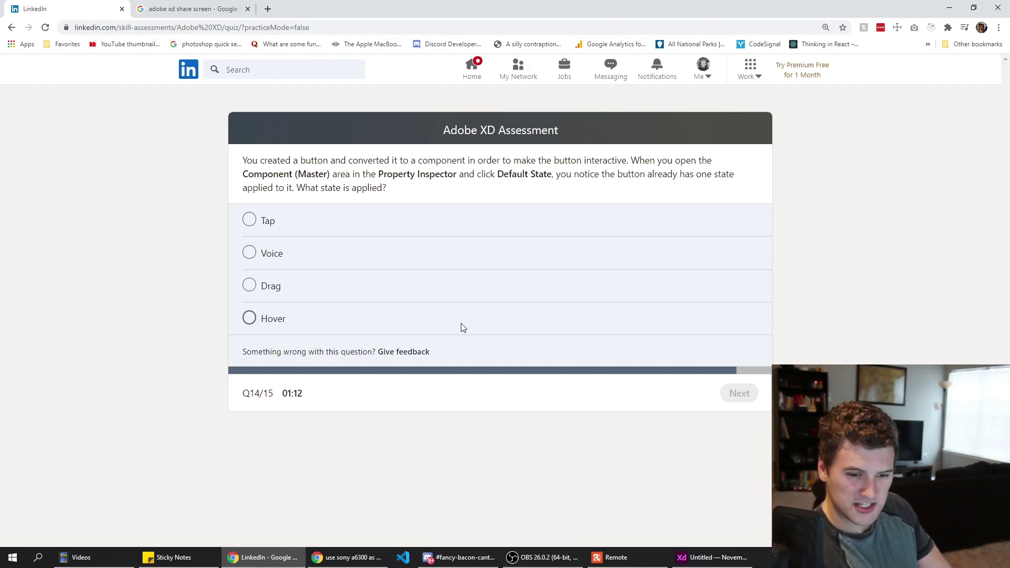
pyautogui.click(415, 312)
pyautogui.click(684, 557)
pyautogui.click(592, 367)
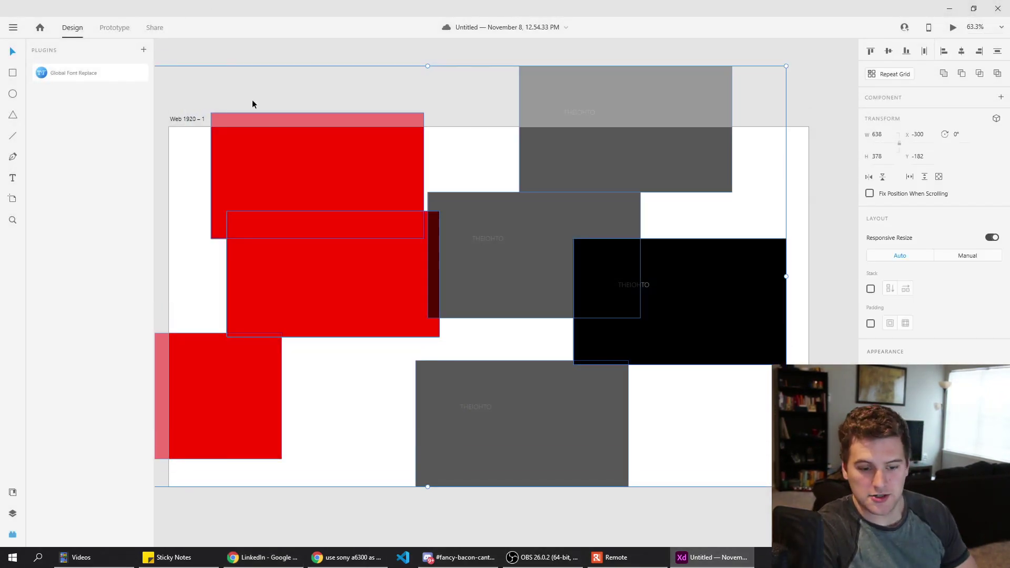
pyautogui.press('Delete')
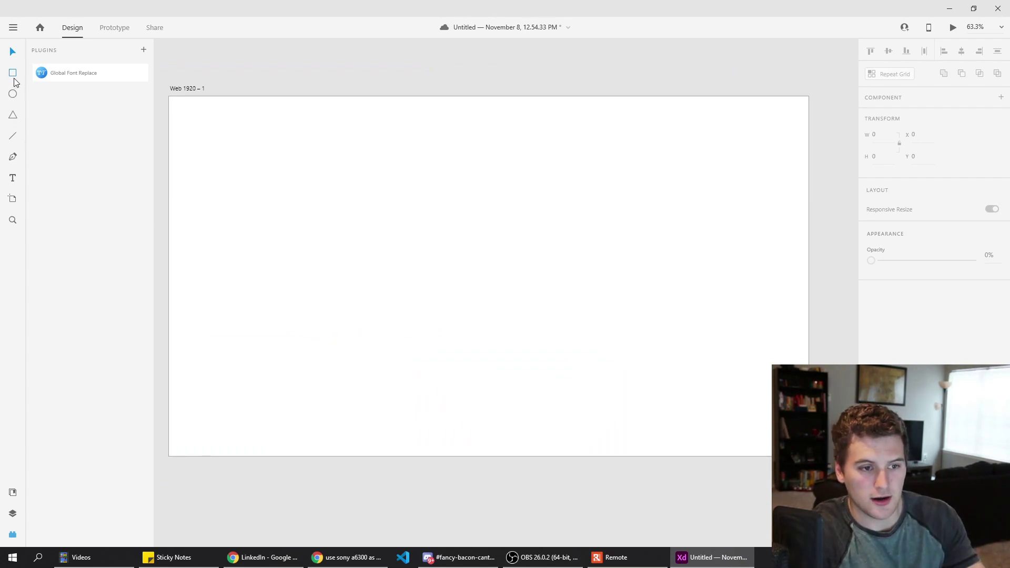
pyautogui.click(12, 73)
pyautogui.moveTo(334, 228); pyautogui.dragTo(520, 290)
pyautogui.moveTo(341, 235); pyautogui.dragTo(405, 280)
pyautogui.rightClick(397, 274)
pyautogui.click(437, 223)
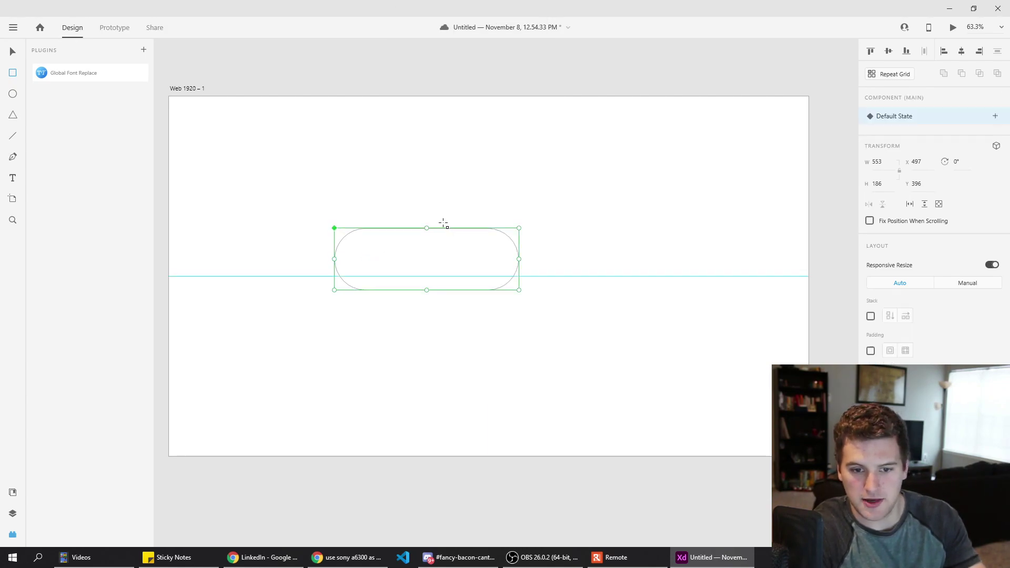
pyautogui.rightClick(406, 252)
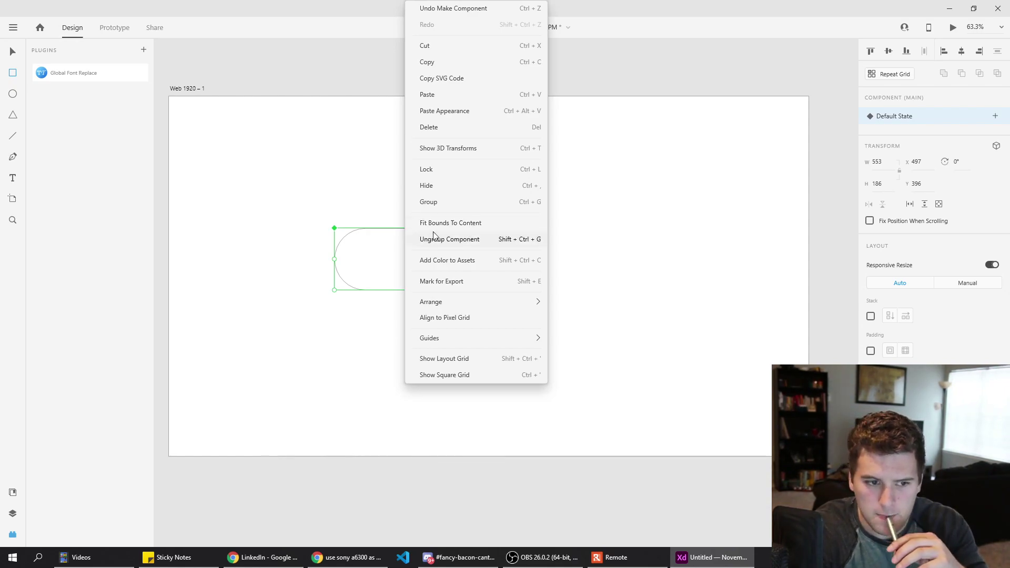
pyautogui.press('Escape')
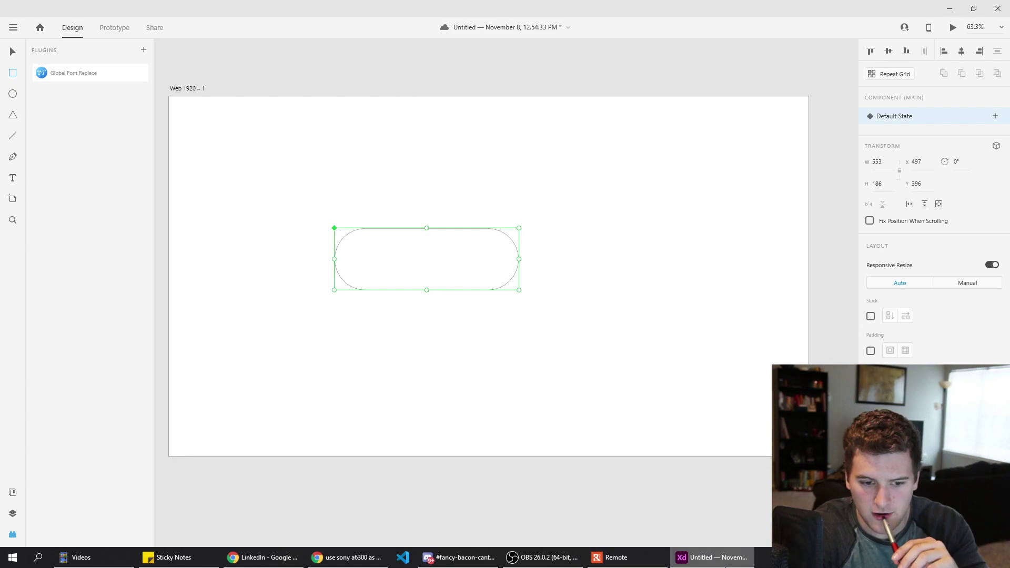
# - Search Google for 'adobe xd button default state'
pyautogui.click(722, 566)
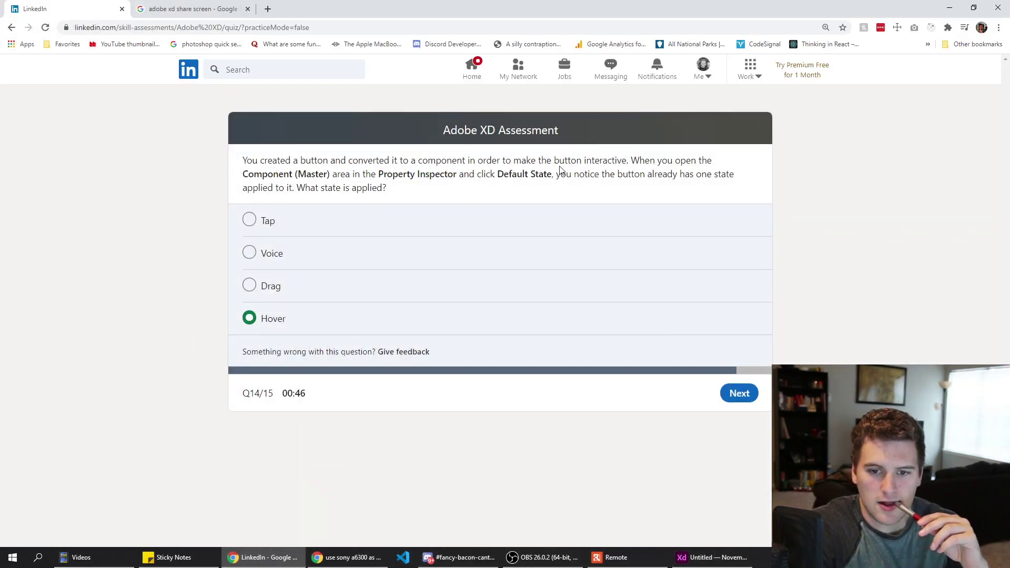
pyautogui.click(205, 9)
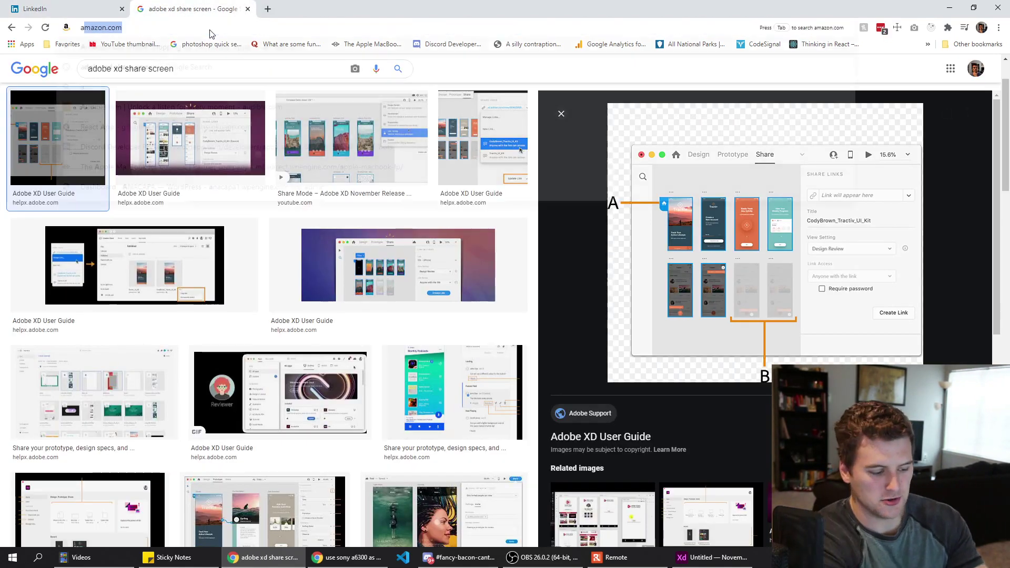
pyautogui.click(210, 31)
pyautogui.write('adobe xd bu')
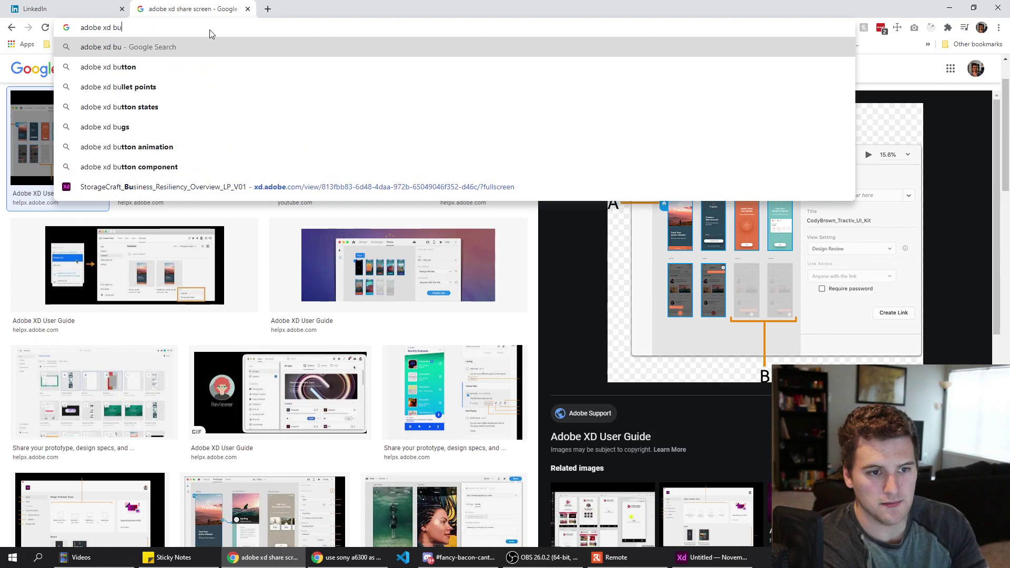
pyautogui.write('tton default')
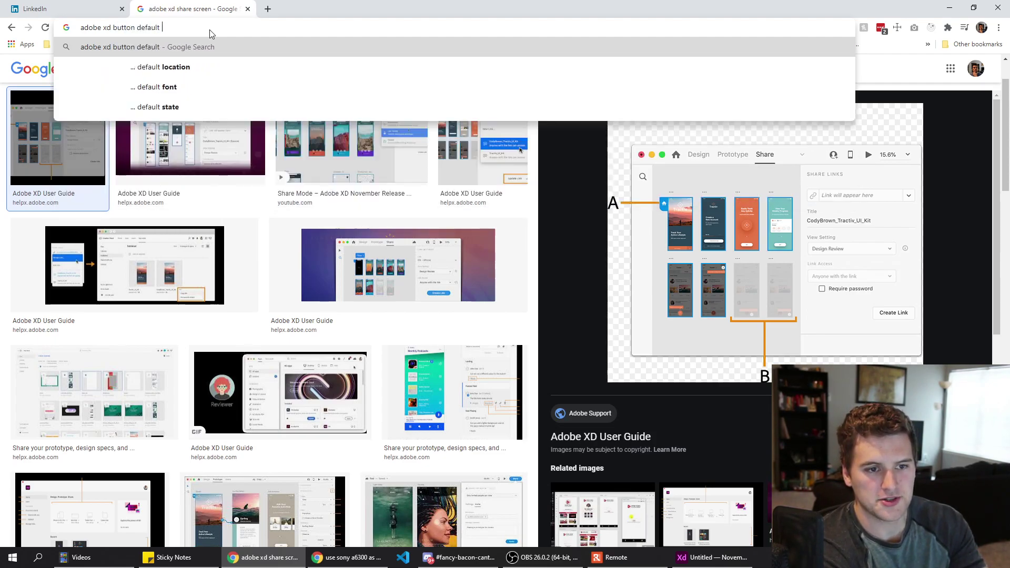
pyautogui.click(57, 6)
pyautogui.click(190, 9)
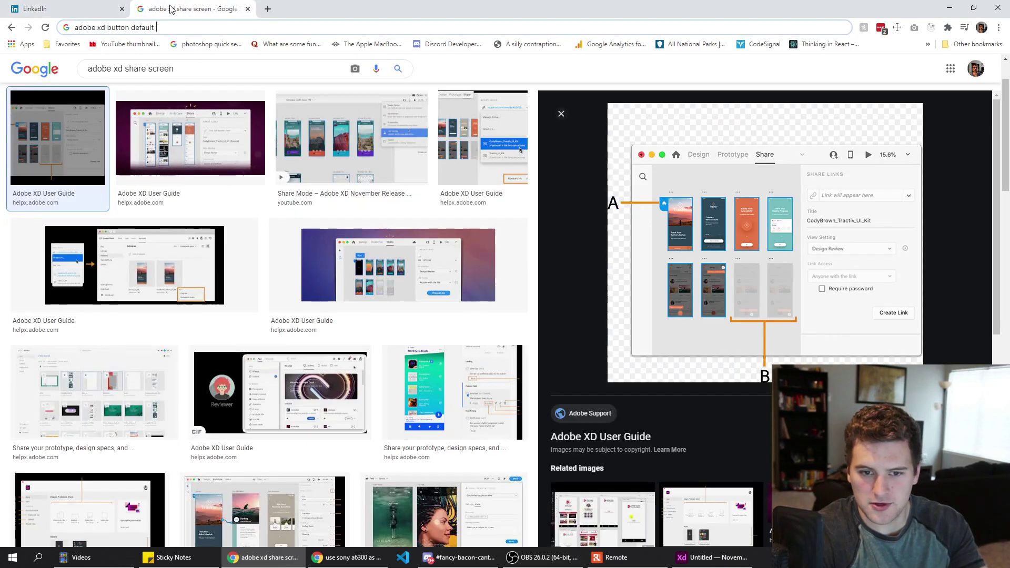
pyautogui.write('state')
pyautogui.press('Return')
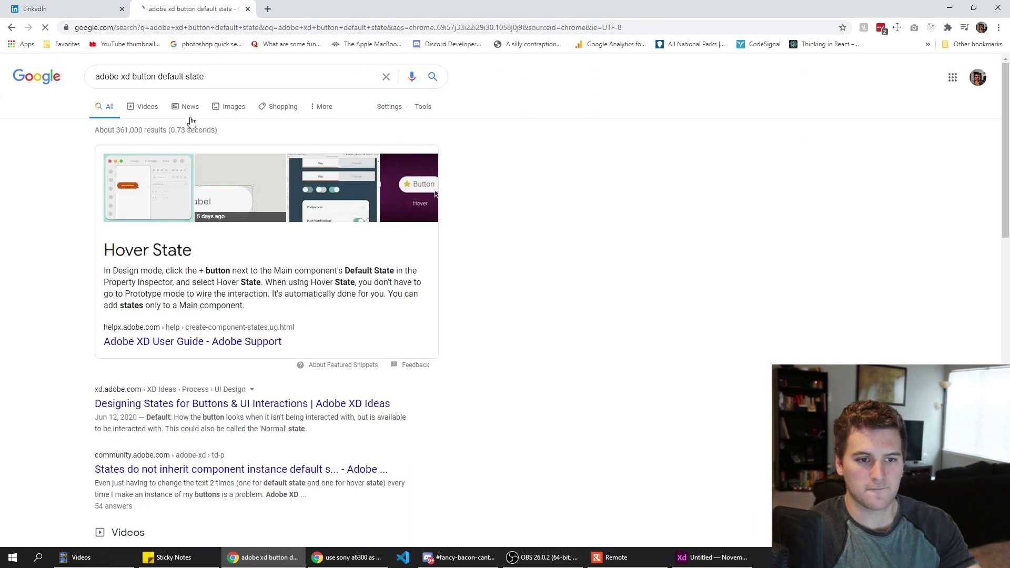
# - Highlight the Hover State answer in the search result snippet
pyautogui.moveTo(174, 265); pyautogui.dragTo(104, 252)
pyautogui.doubleClick(204, 283)
pyautogui.tripleClick(239, 269)
pyautogui.click(356, 271)
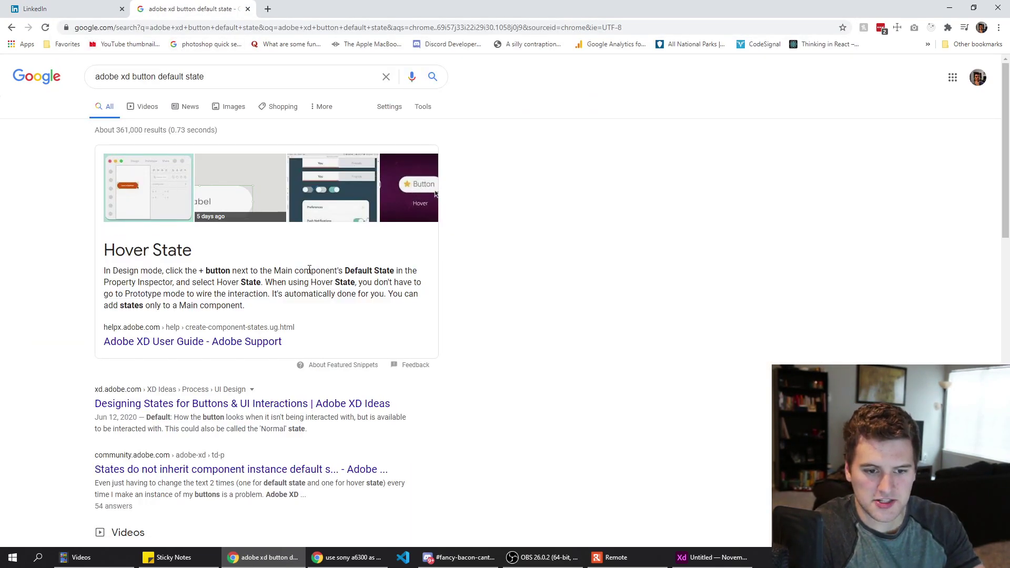
pyautogui.doubleClick(384, 270)
# - Submit Hover for question 14, then answer question 15 with 'Long-press an image and select Browse Artboards'
pyautogui.hotkey('ctrl', 'shift', 'Tab')
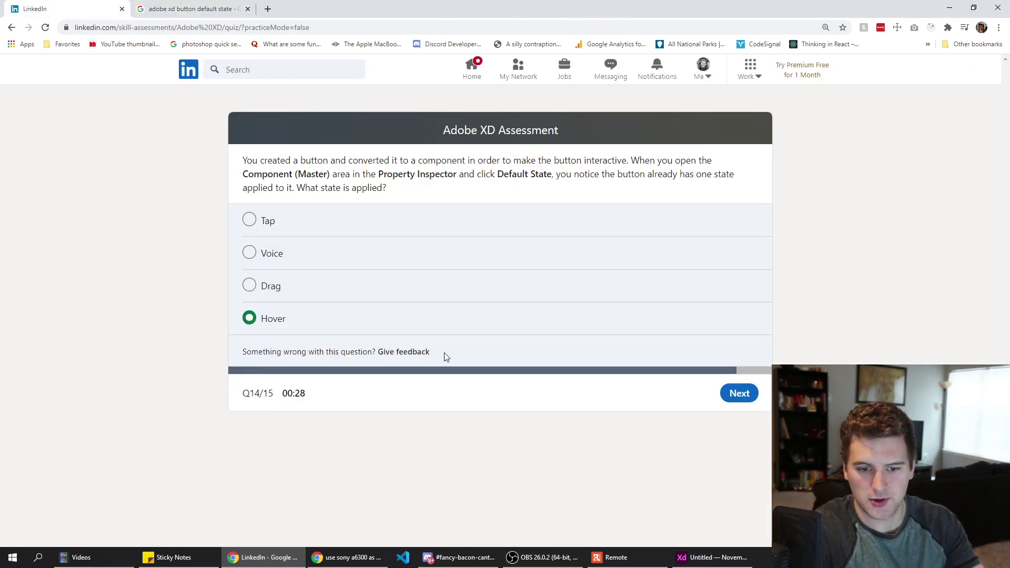
pyautogui.click(737, 393)
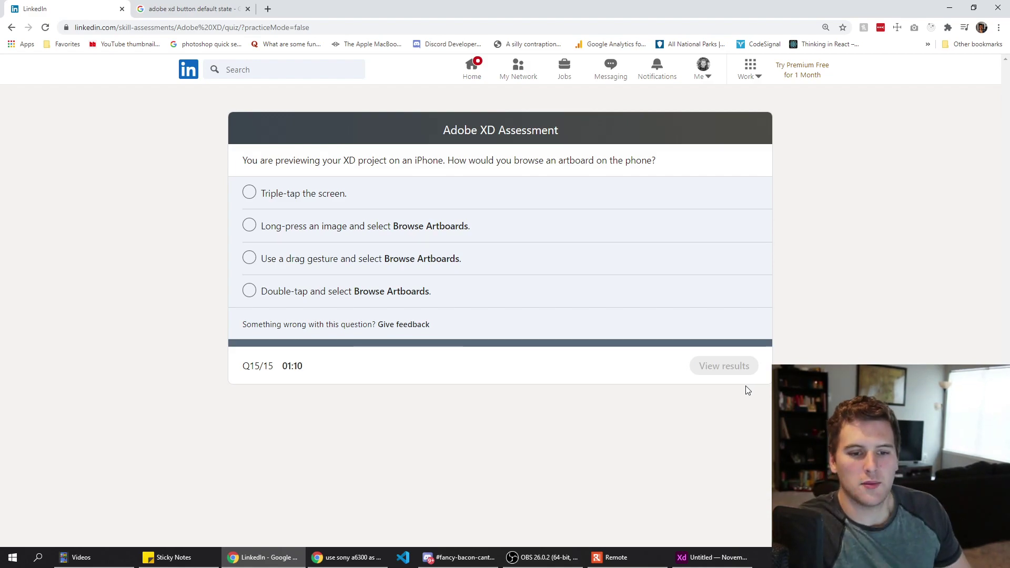
pyautogui.click(415, 226)
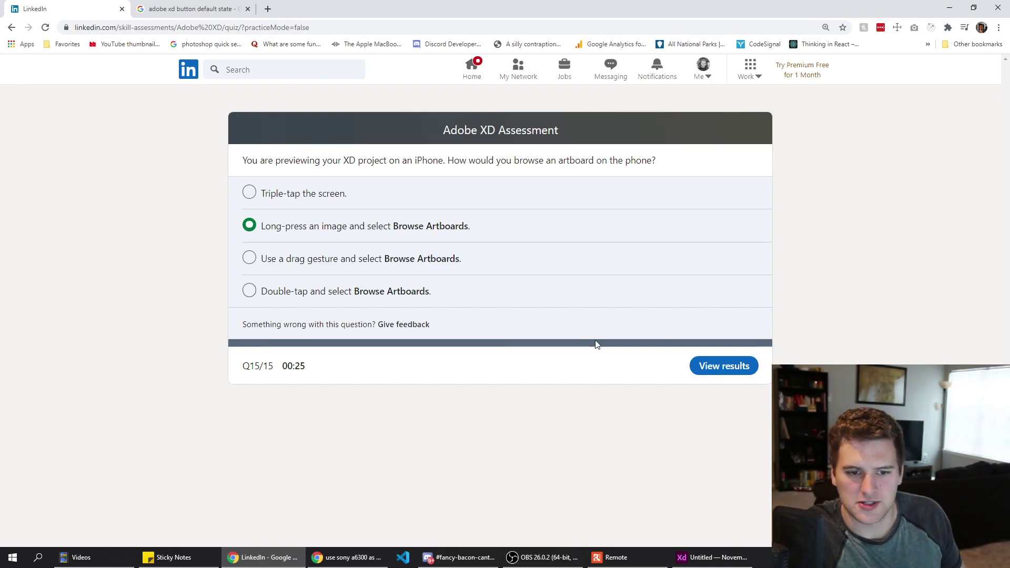
pyautogui.click(727, 365)
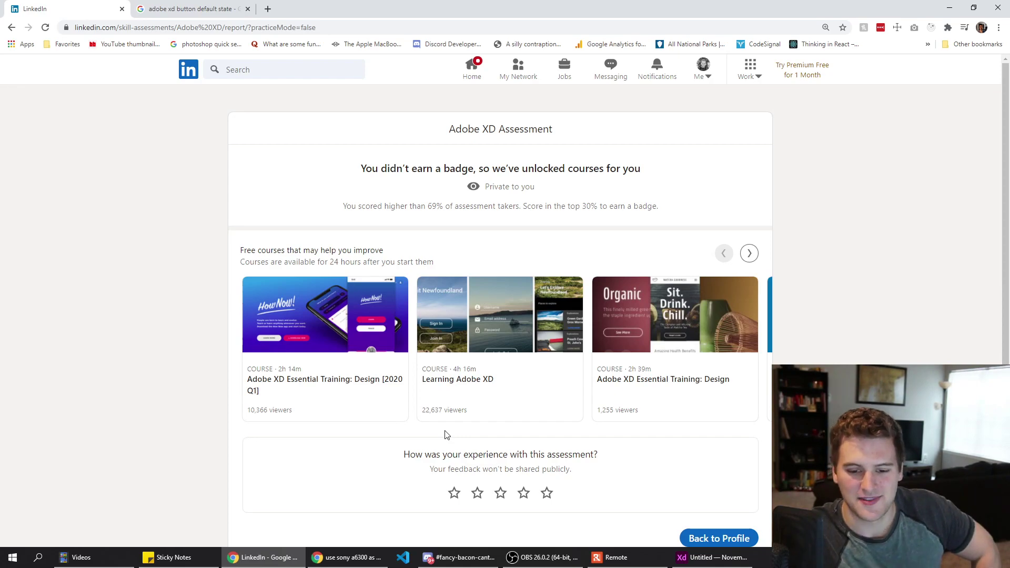
# - Page through the suggested free Adobe XD courses carousel and return to the first ones
pyautogui.scroll(-1, 499, 442)
pyautogui.scroll(1, 658, 263)
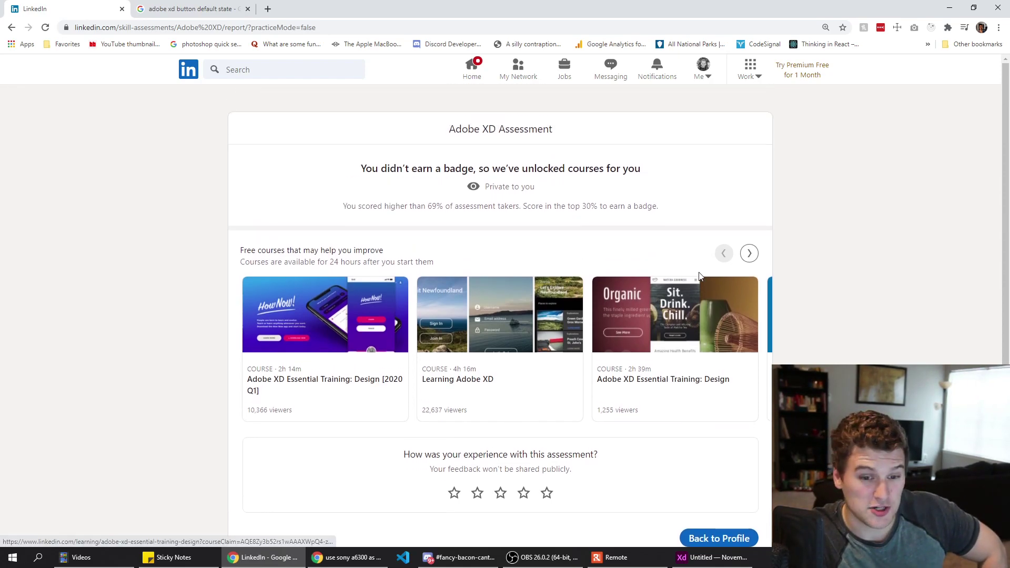
pyautogui.click(749, 254)
pyautogui.click(725, 253)
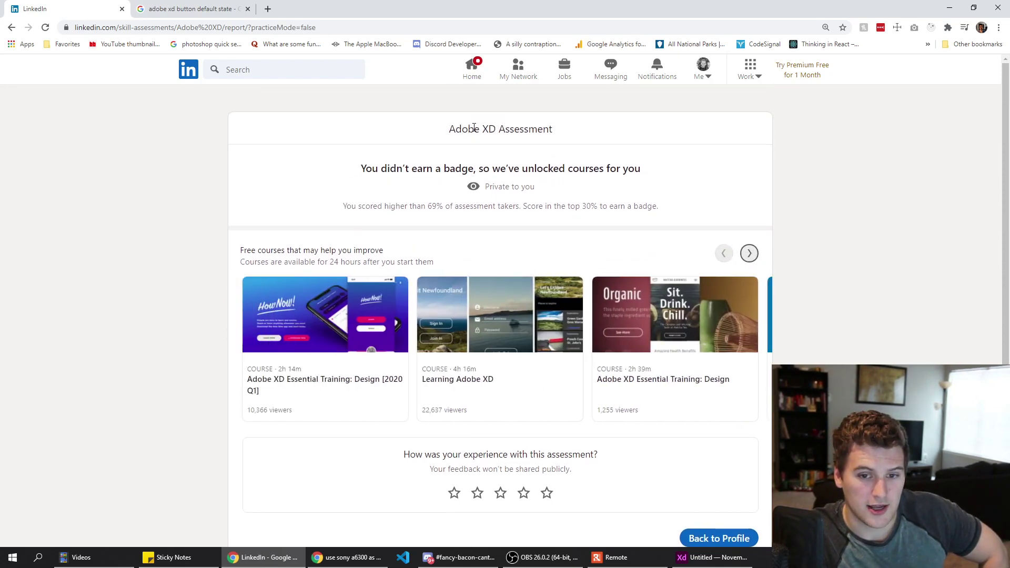
# - Highlight words on the results page, including the Adobe XD Assessment title
pyautogui.moveTo(485, 185); pyautogui.dragTo(510, 182)
pyautogui.click(529, 185)
pyautogui.moveTo(609, 168); pyautogui.dragTo(623, 168)
pyautogui.scroll(-1, 674, 185)
pyautogui.scroll(1, 632, 200)
pyautogui.doubleClick(536, 132)
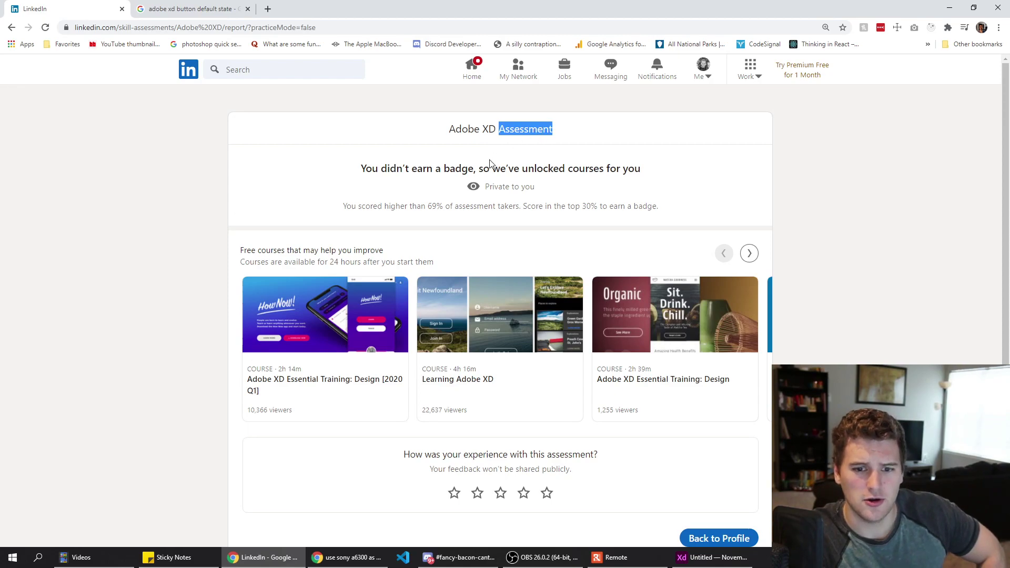
pyautogui.doubleClick(465, 130)
pyautogui.click(482, 130)
pyautogui.tripleClick(505, 126)
pyautogui.click(505, 126)
pyautogui.moveTo(500, 130); pyautogui.dragTo(543, 131)
# - Open the Me account menu and close it again
pyautogui.rightClick(702, 80)
pyautogui.click(701, 78)
pyautogui.click(554, 152)
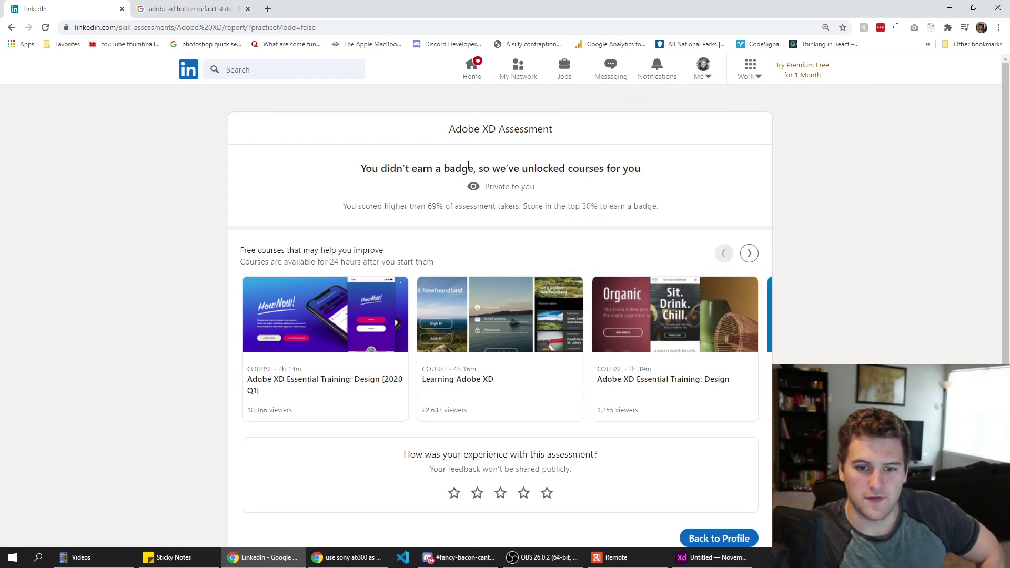
# - Open your own profile from the Me menu and close all four chat pop-ups
pyautogui.click(702, 74)
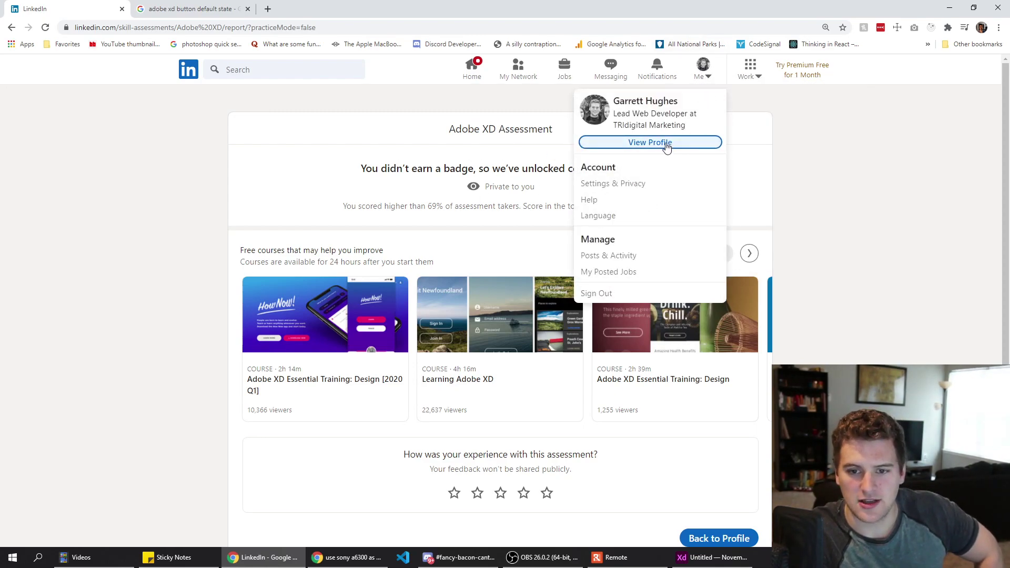
pyautogui.click(651, 143)
pyautogui.scroll(-10, 140, 184)
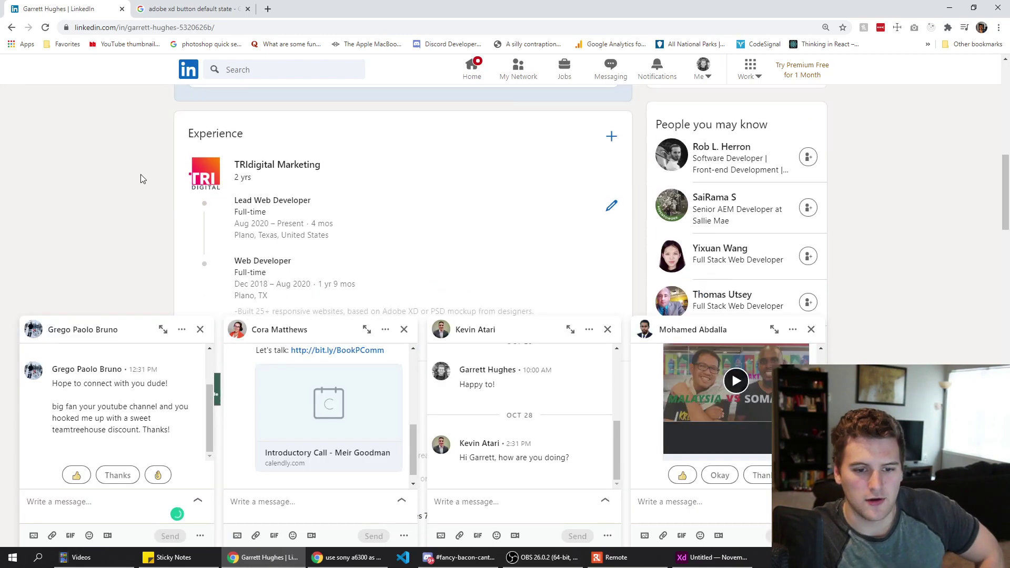
pyautogui.scroll(5, 141, 176)
pyautogui.click(200, 329)
pyautogui.click(403, 330)
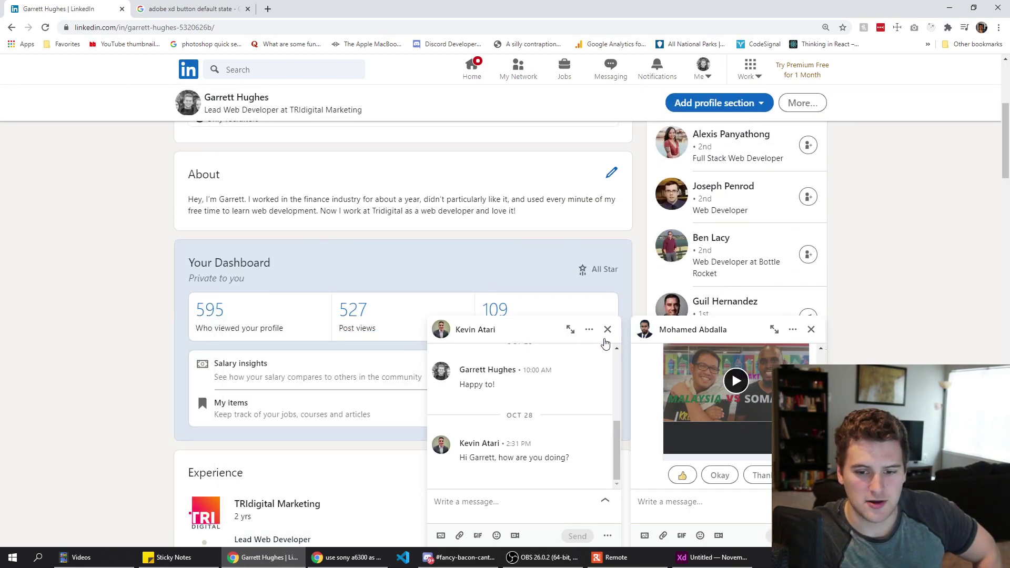
pyautogui.click(608, 330)
pyautogui.click(812, 330)
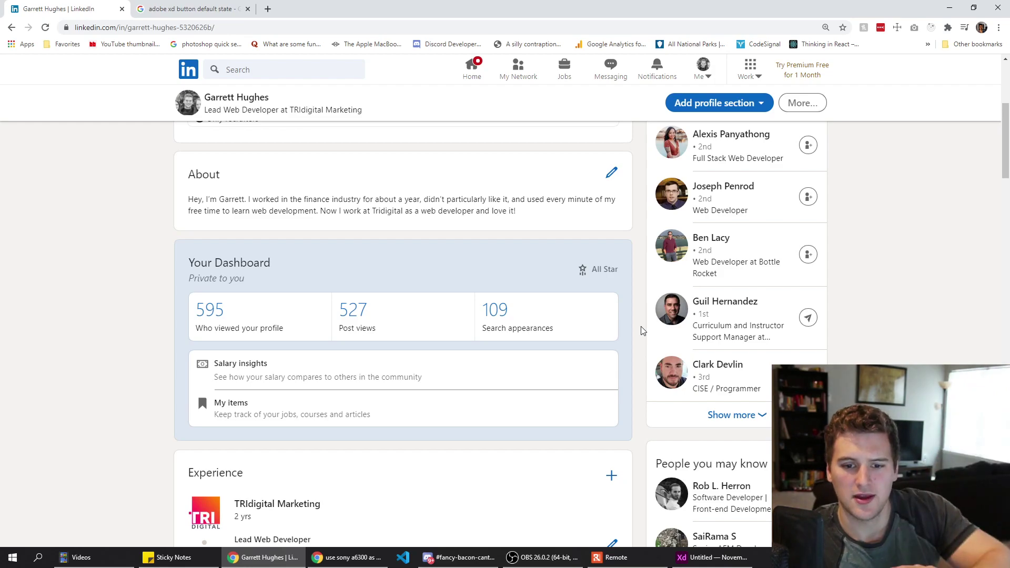
# - Scroll the profile down to the Skills & endorsements section and highlight its heading
pyautogui.scroll(-2, 510, 361)
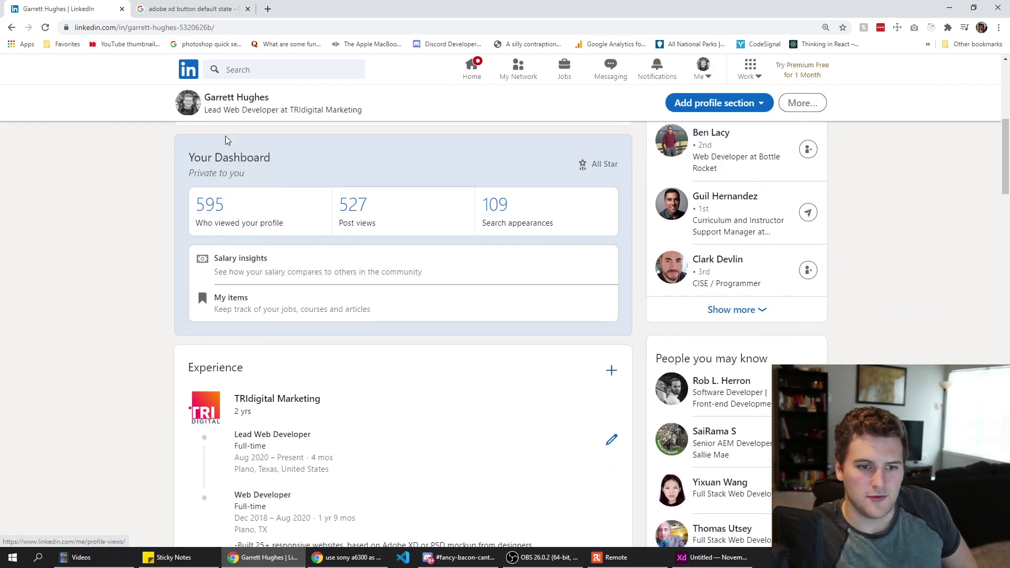
pyautogui.click(197, 27)
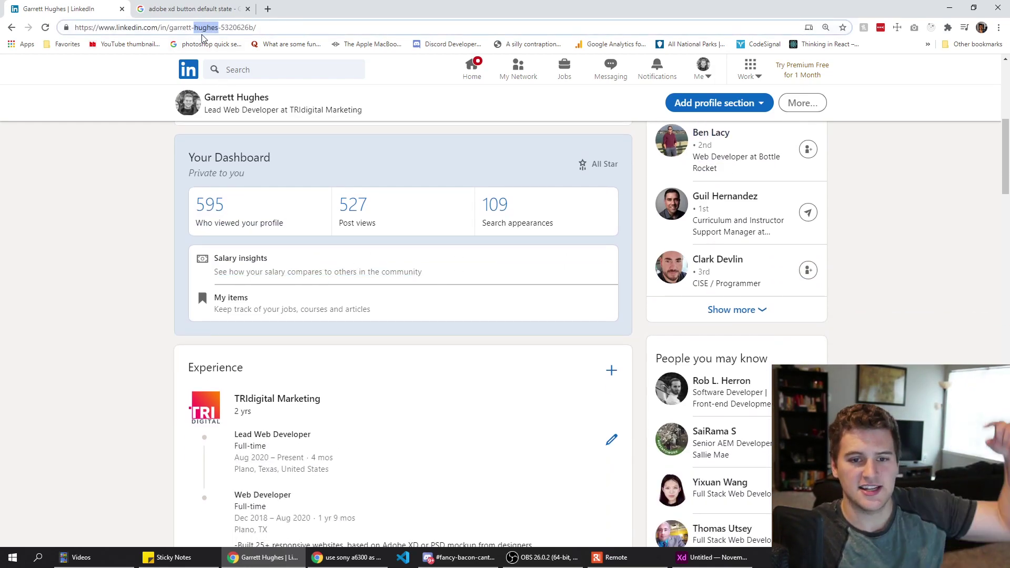
pyautogui.scroll(-2, 95, 279)
pyautogui.click(147, 293)
pyautogui.scroll(-20, 156, 241)
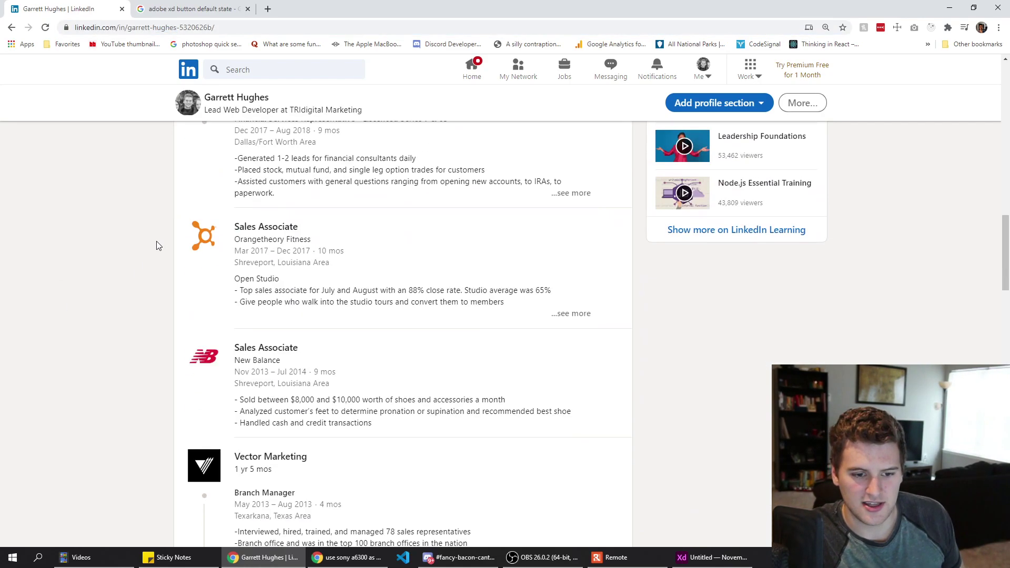
pyautogui.scroll(-2, 153, 238)
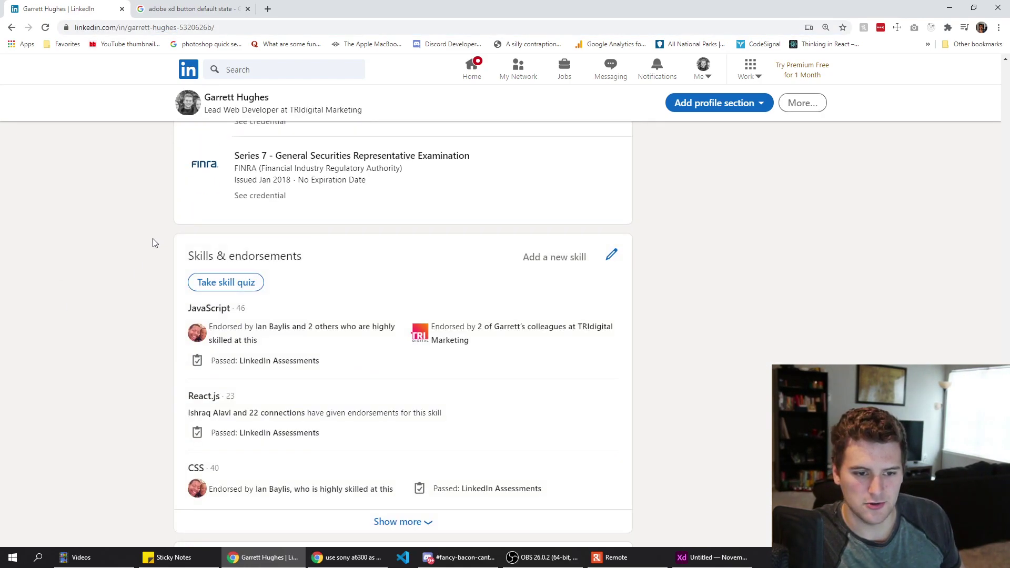
pyautogui.tripleClick(222, 260)
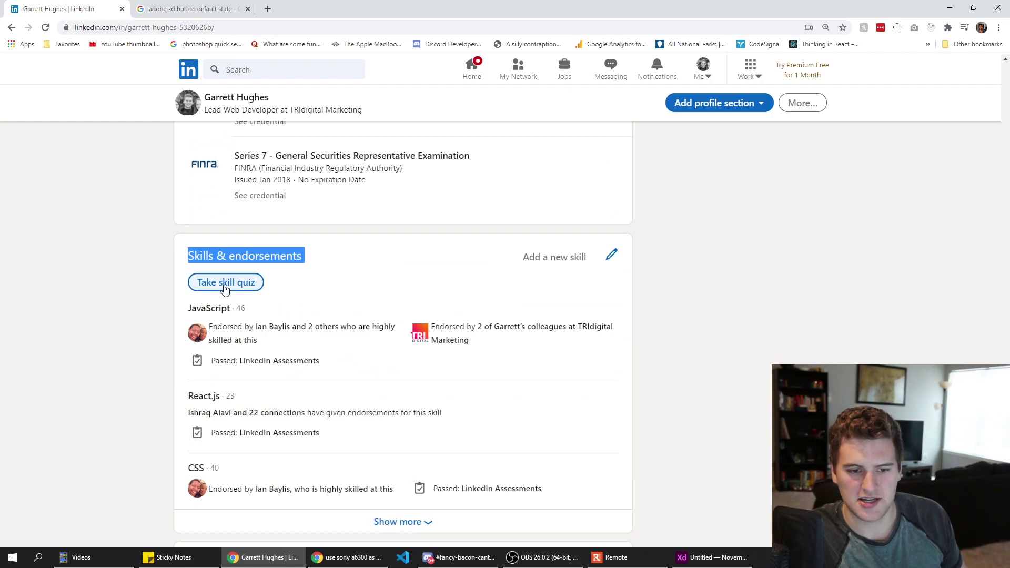